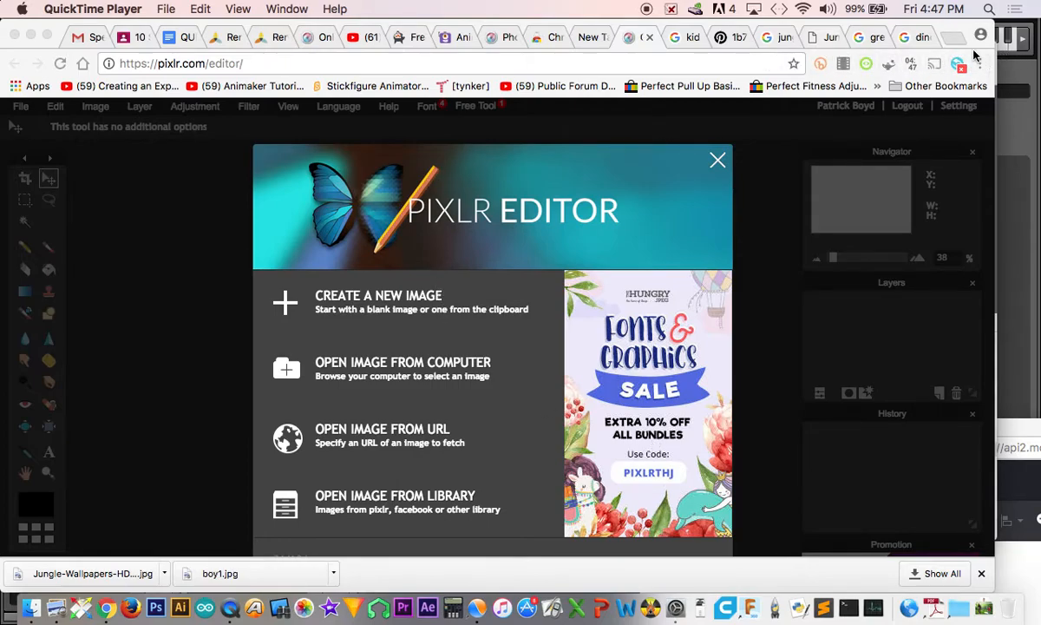
Step: Shorten the page address to pixlr.com and load the Pixlr home page, agreeing to leave the editor
click(243, 63)
click(257, 63)
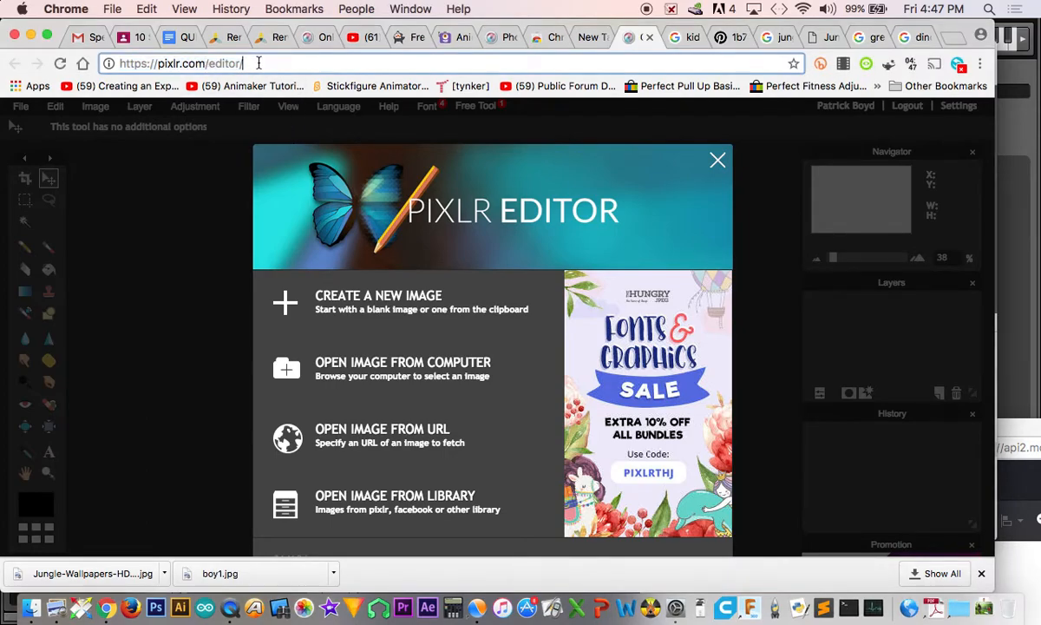
key(BackSpace)
key(BackSpace)
key(BackSpace)
key(BackSpace)
key(BackSpace)
key(BackSpace)
key(BackSpace)
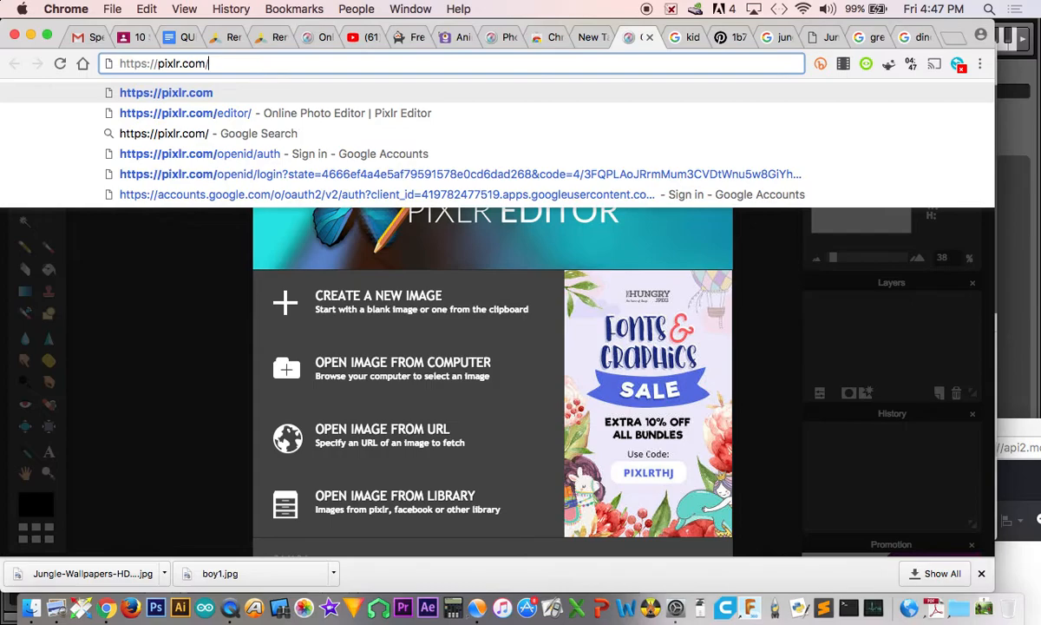
key(Return)
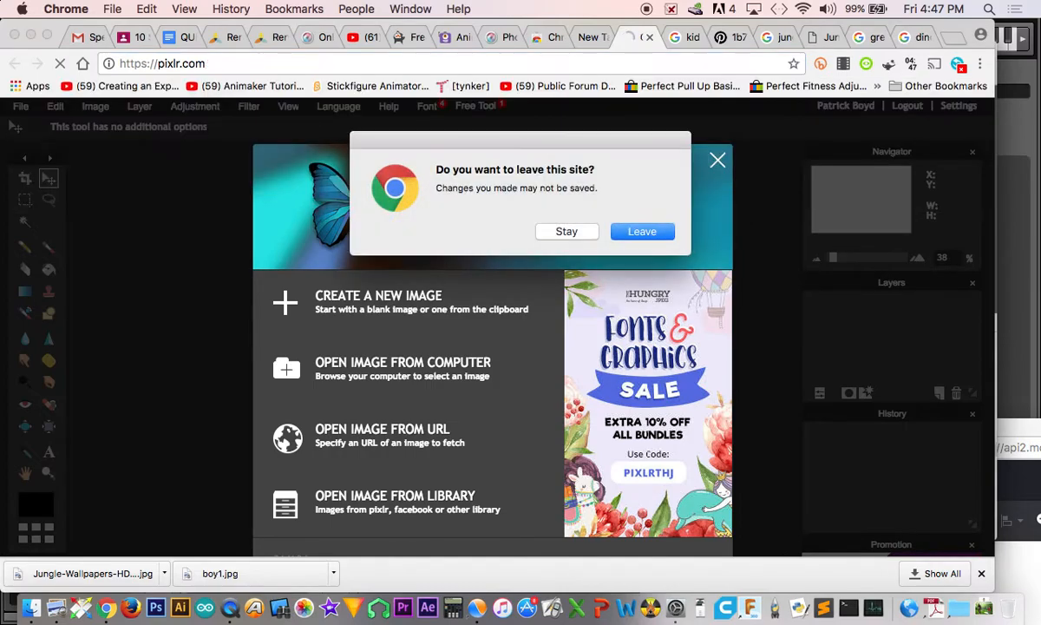
click(616, 232)
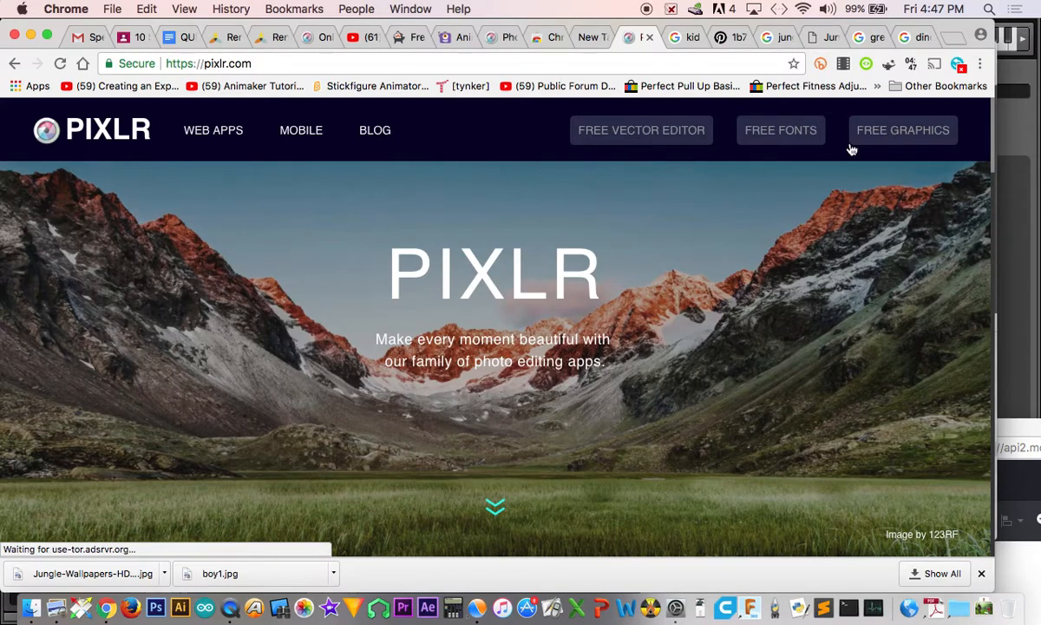
Step: View the free graphics offer linked from the Pixlr home page and close its page again
click(899, 136)
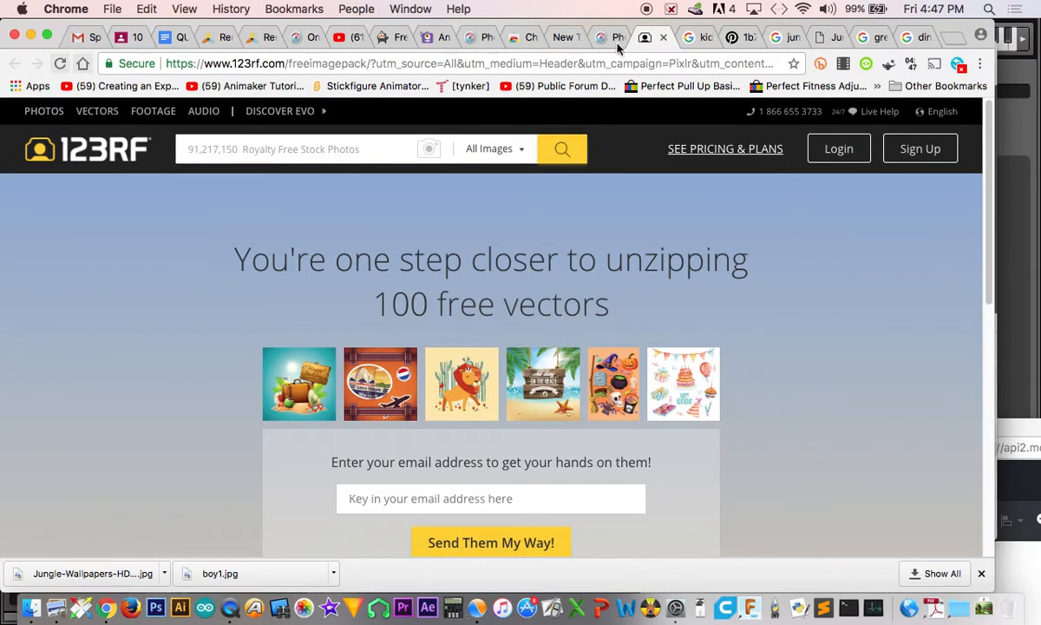
click(663, 37)
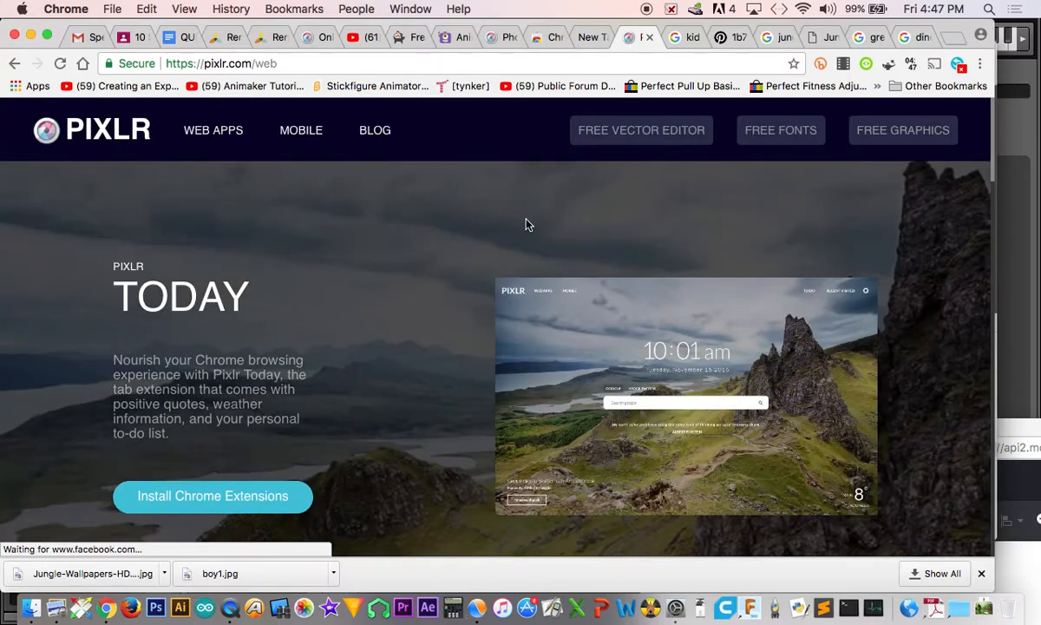
Step: Launch the Pixlr Editor web app from the web apps page and dismiss its start dialog
scroll(208, 301, down, 1)
scroll(208, 301, down, 5)
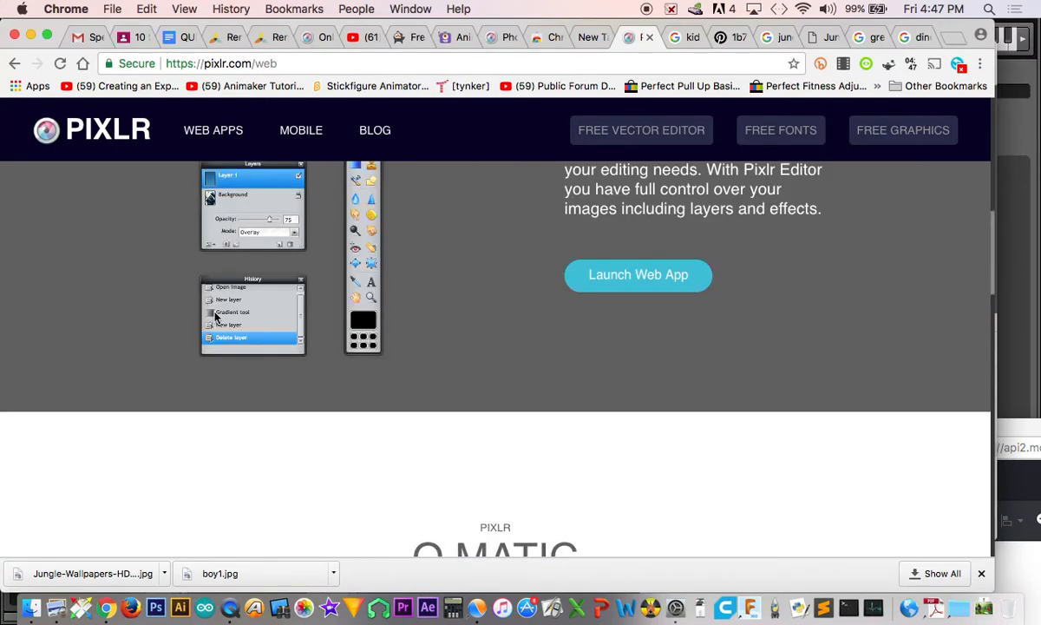
scroll(251, 354, up, 3)
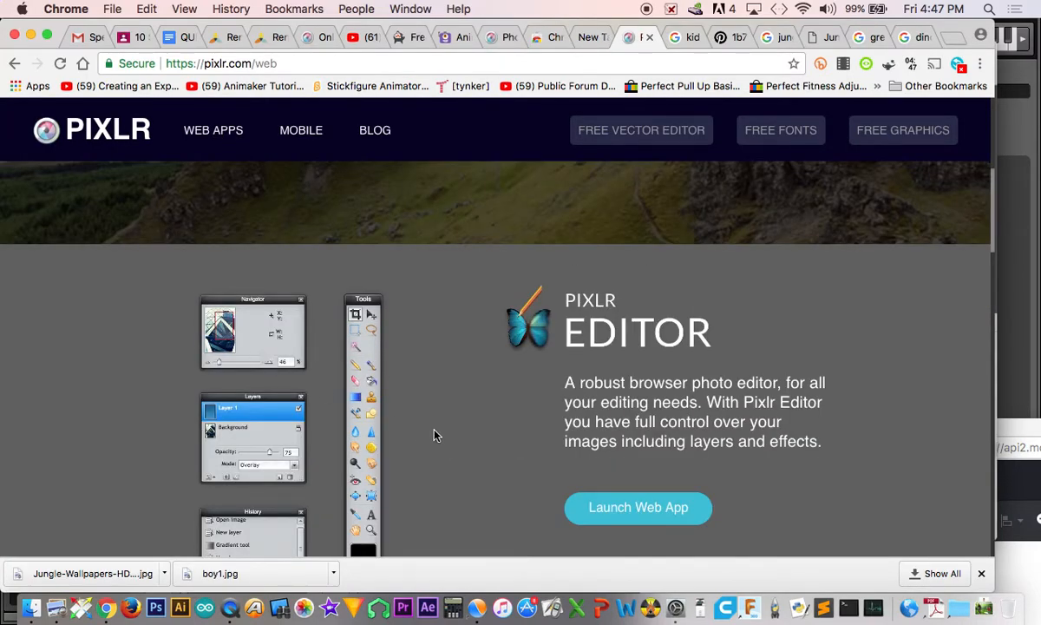
click(649, 516)
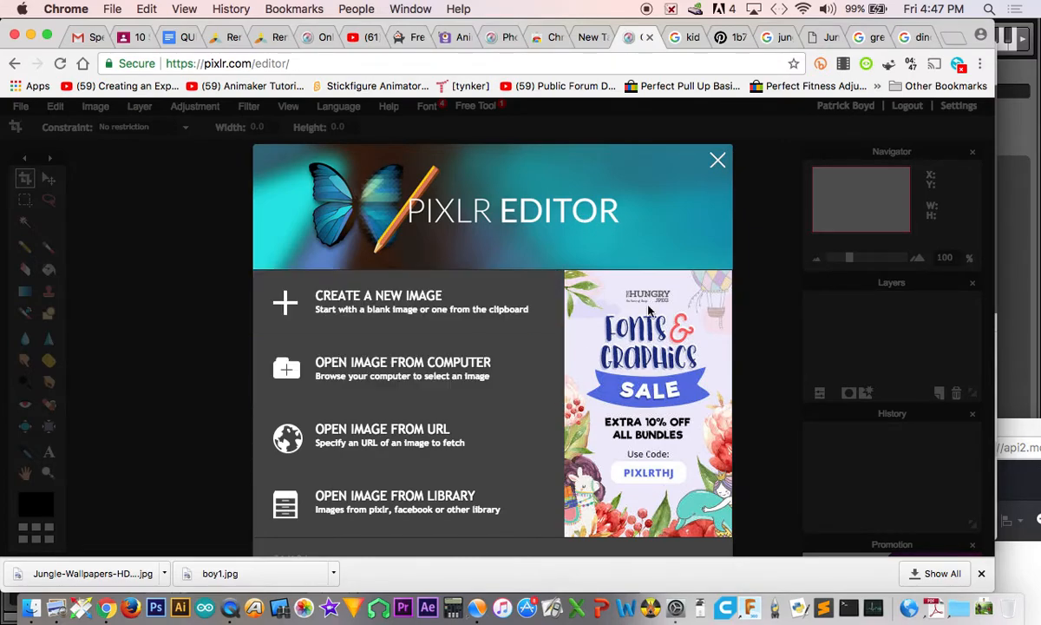
click(721, 159)
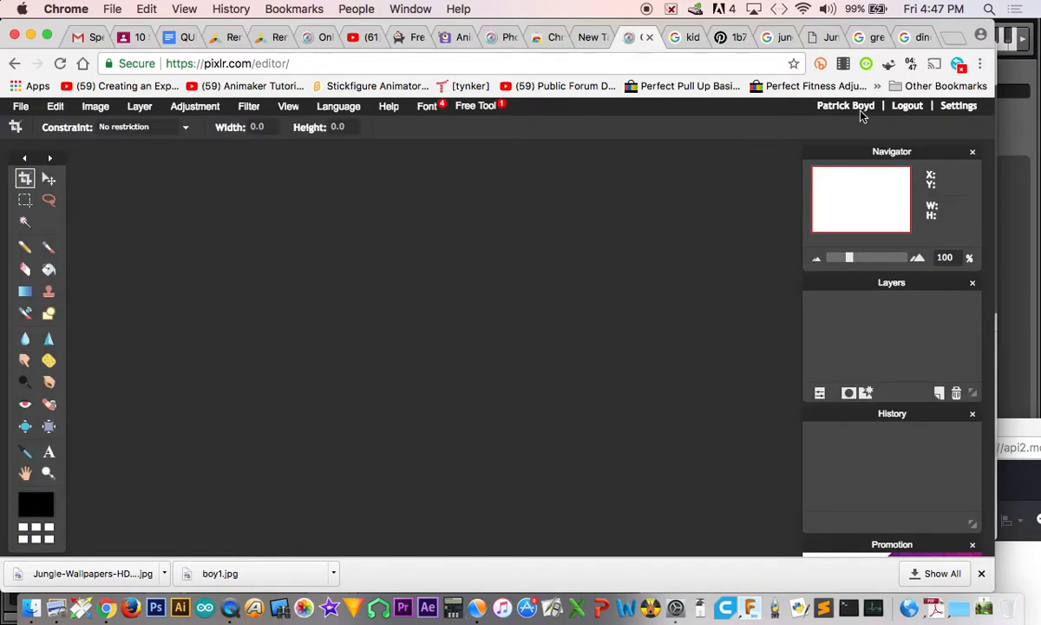
Step: Log out of Pixlr and sign back in with the school Google account, allowing Flash to run this time
click(911, 107)
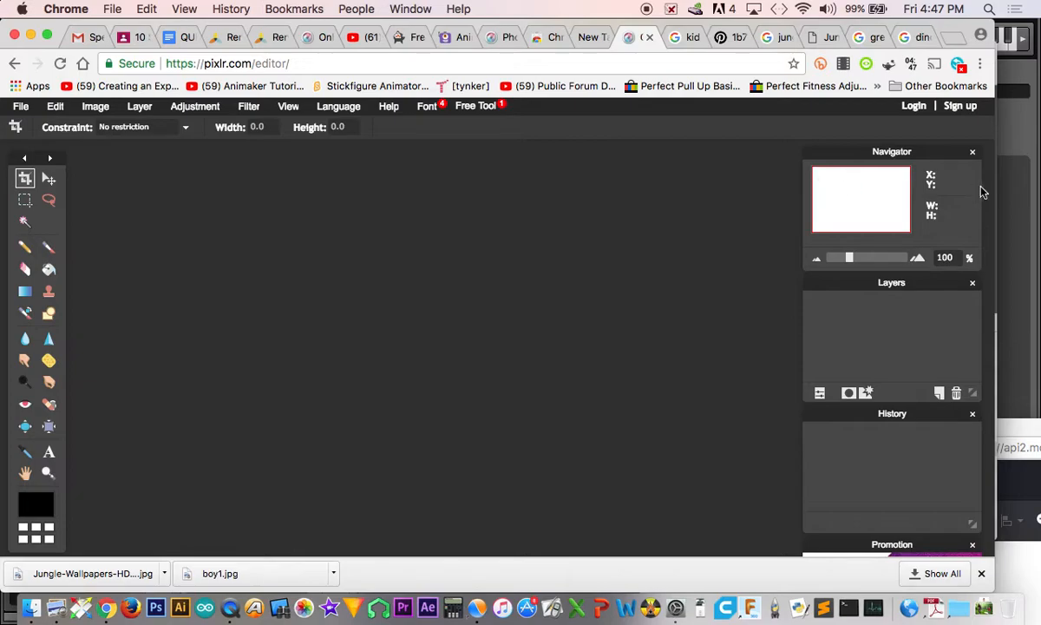
click(914, 106)
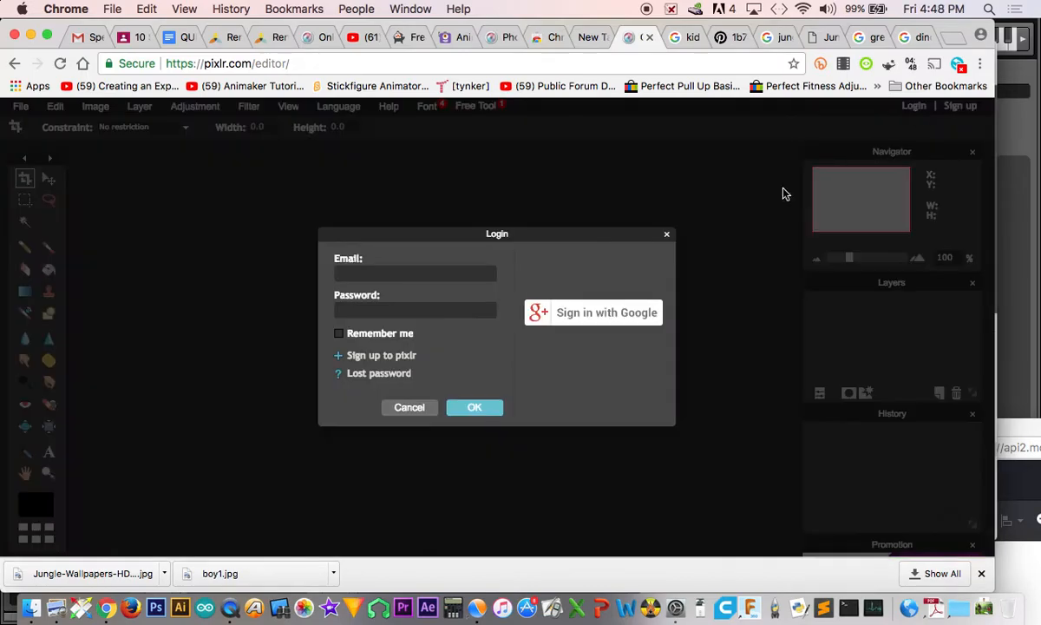
click(600, 317)
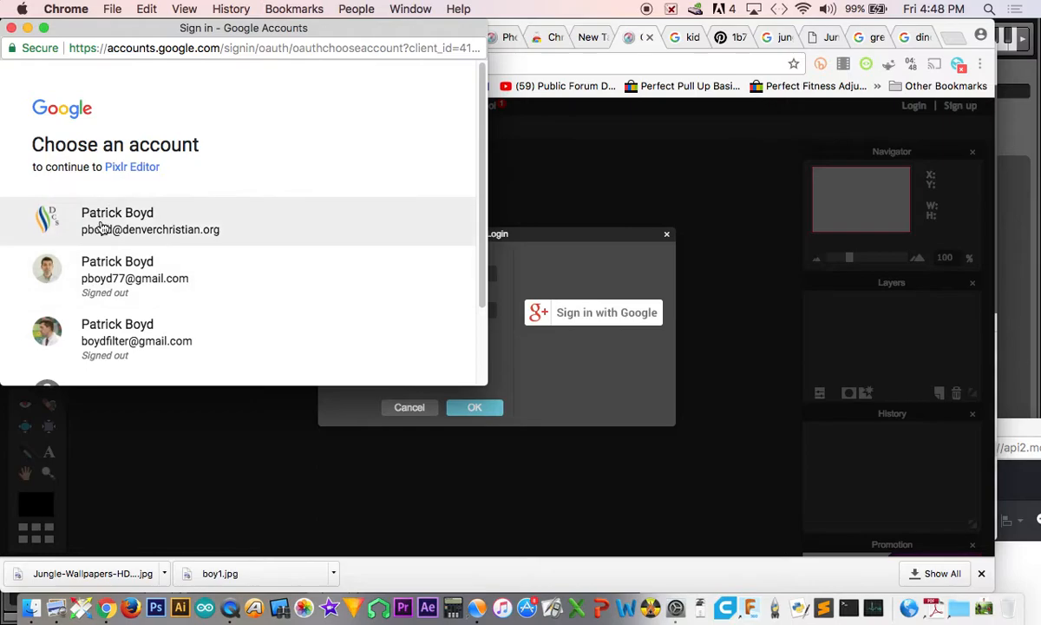
click(97, 229)
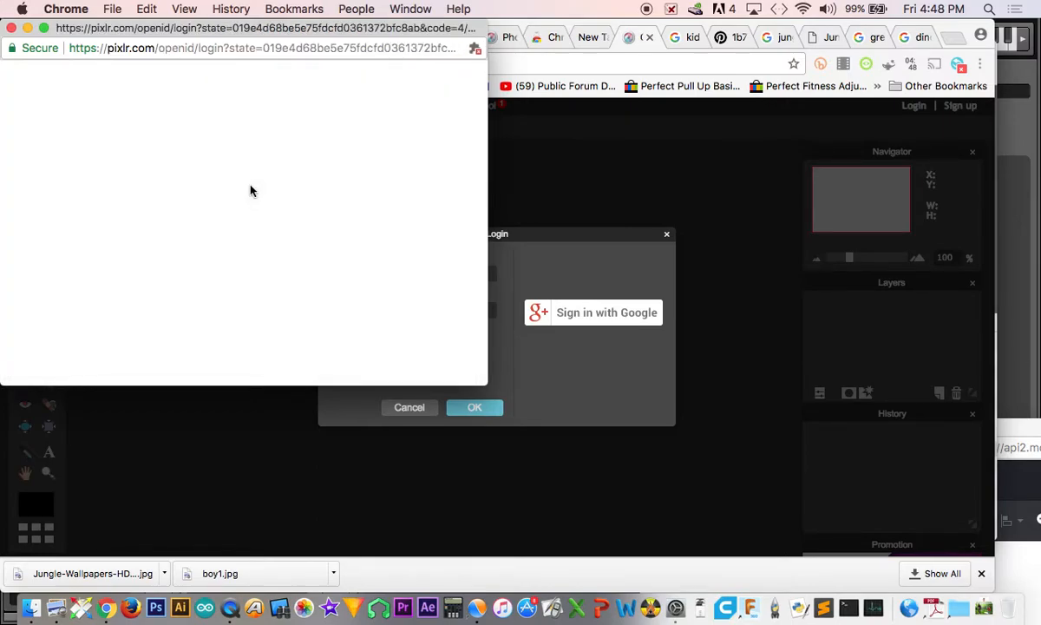
click(475, 49)
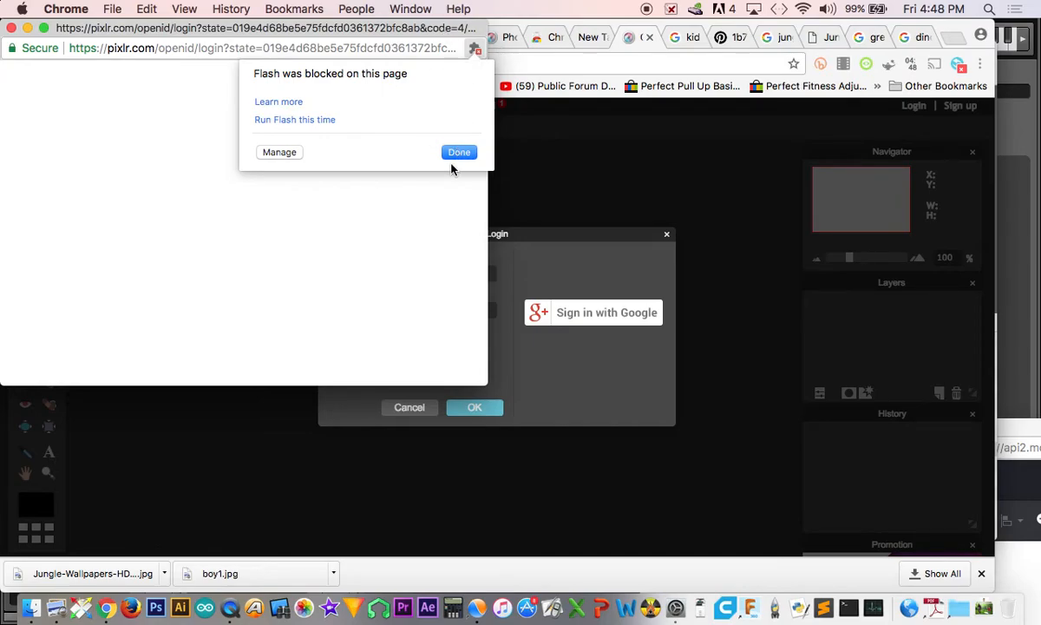
click(288, 123)
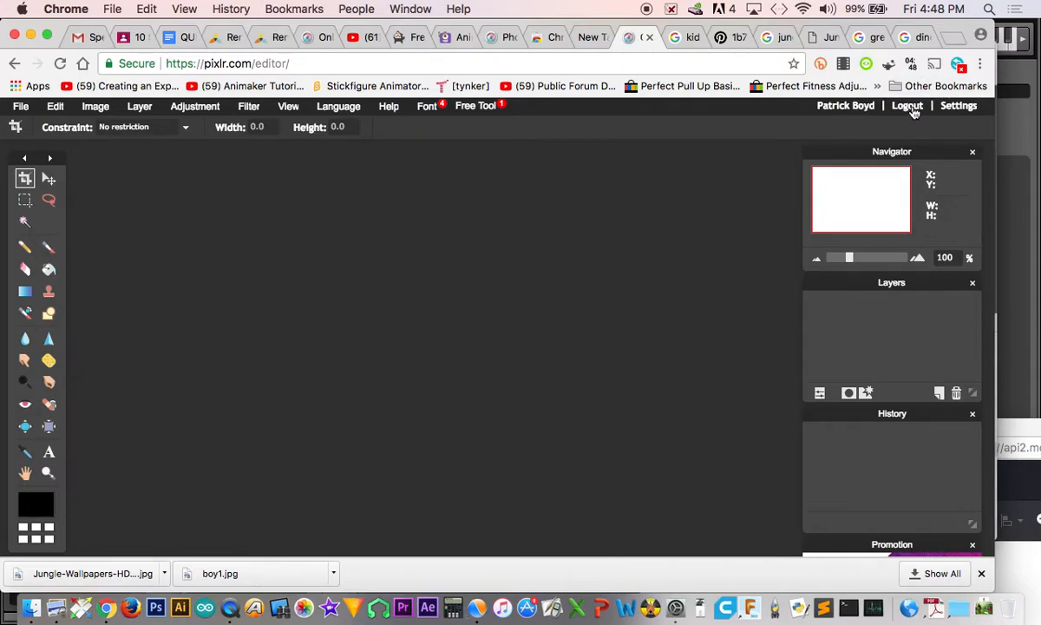
Step: Open the photos 329_1379.JPG and 329_1381.JPG together from the DCIM/329EKZi8 folder on the NO NAME drive
click(19, 106)
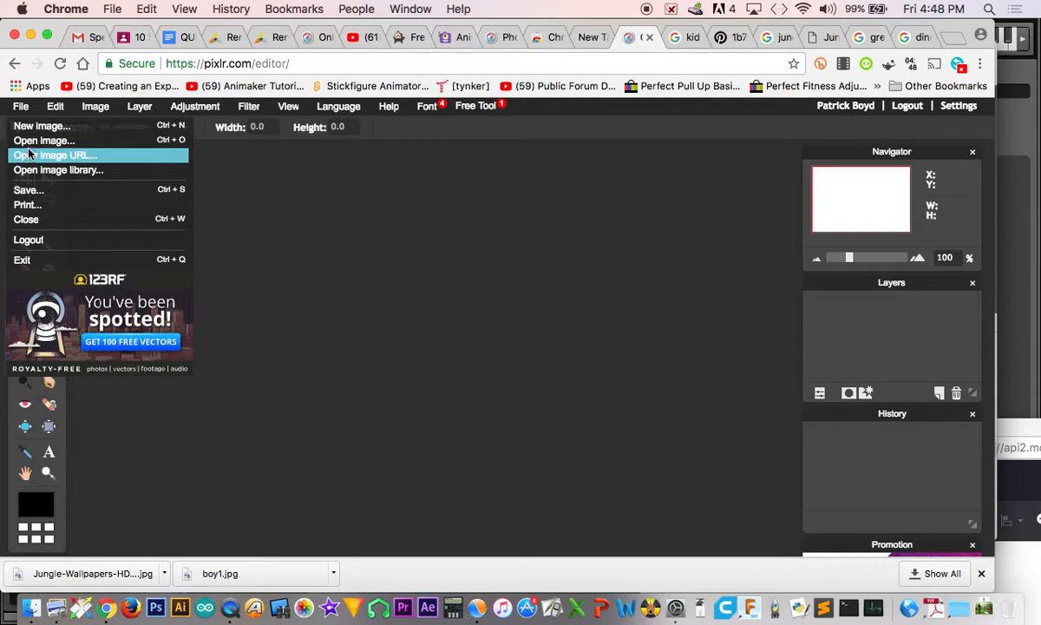
click(32, 143)
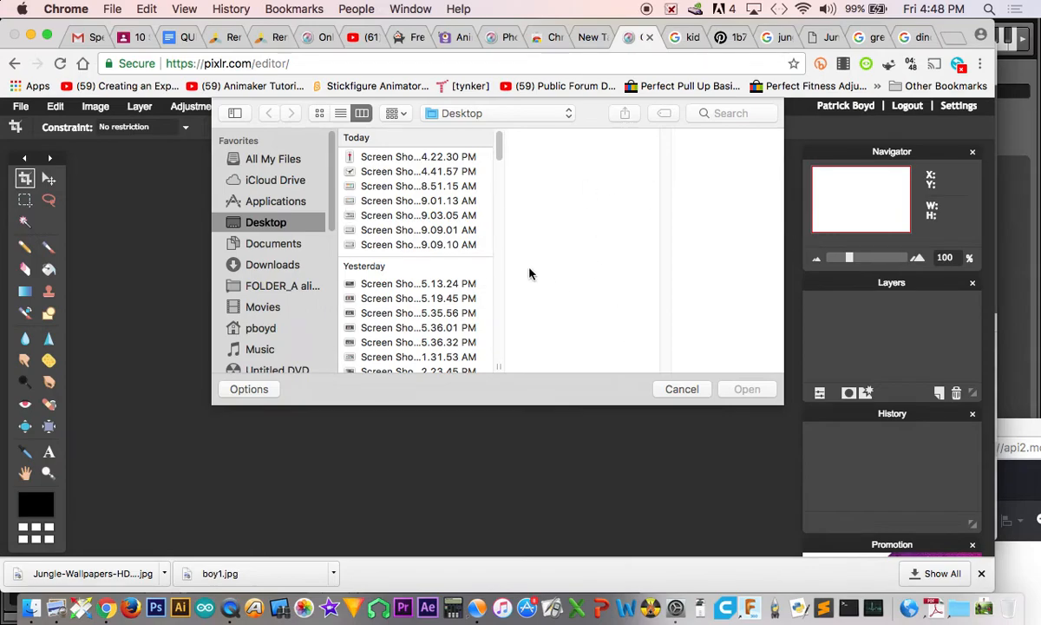
scroll(286, 350, down, 3)
click(284, 322)
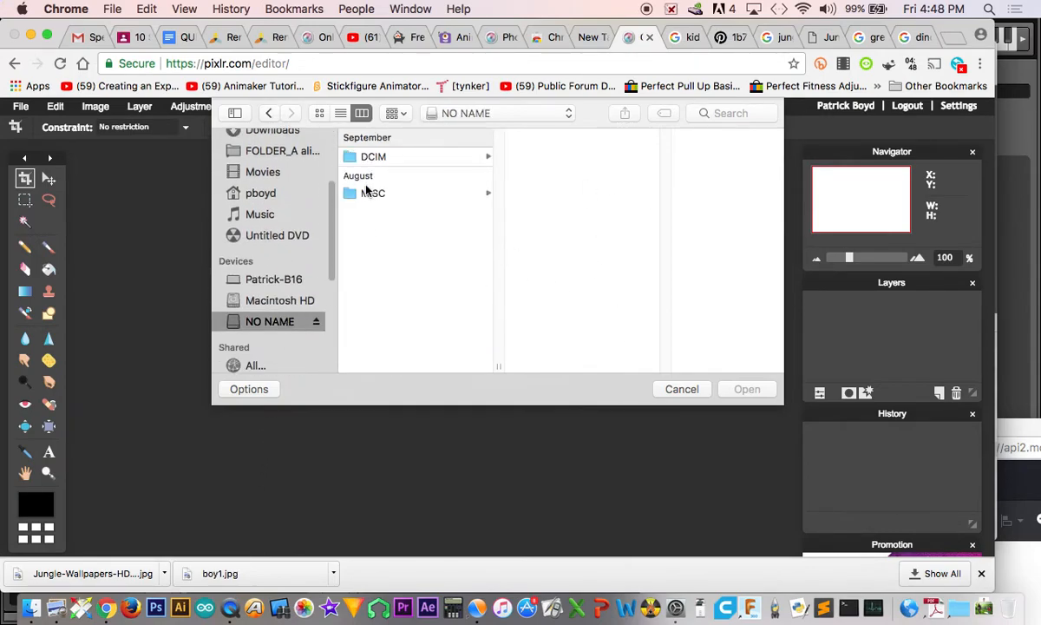
click(370, 158)
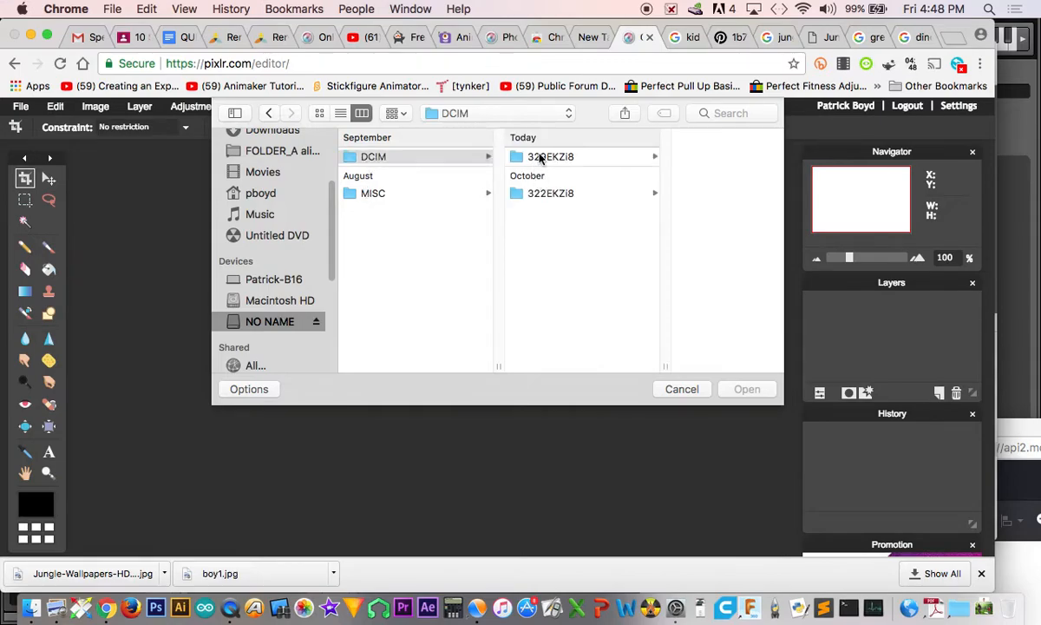
click(540, 157)
click(614, 214)
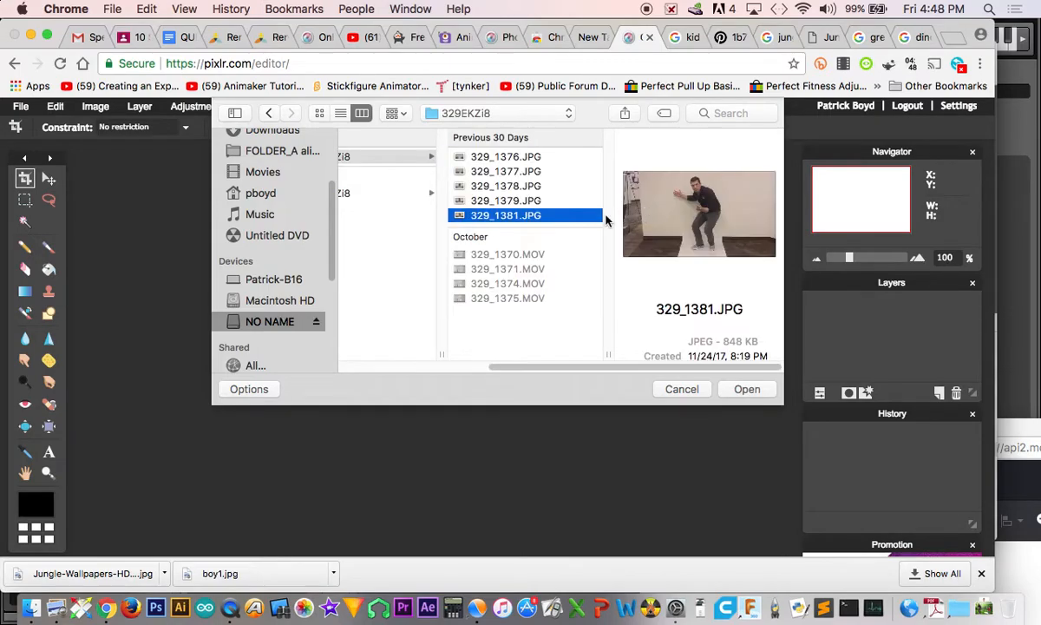
super+click(503, 200)
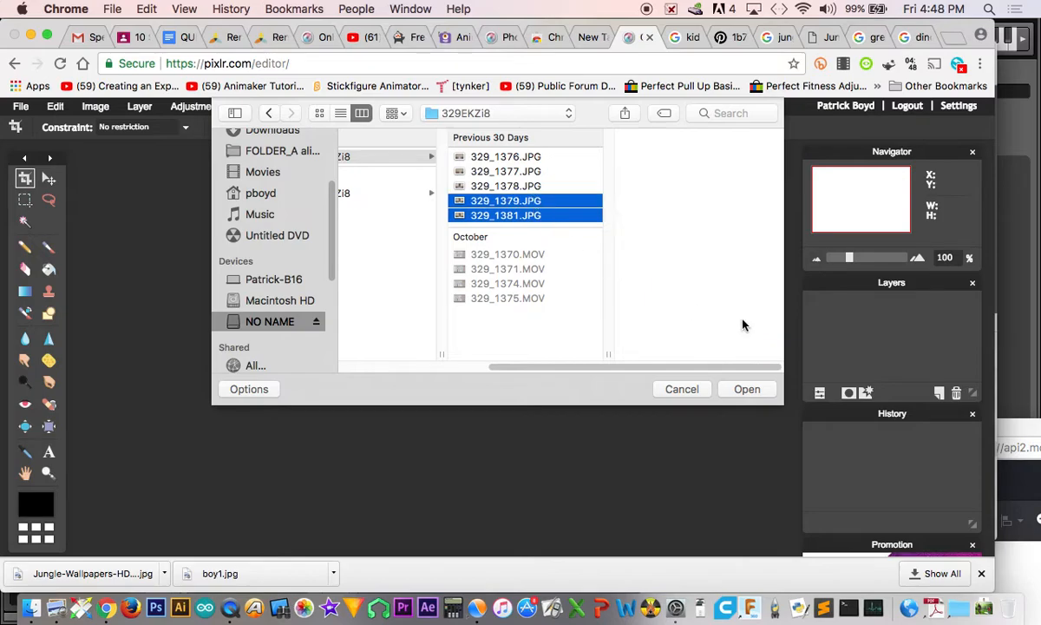
click(746, 389)
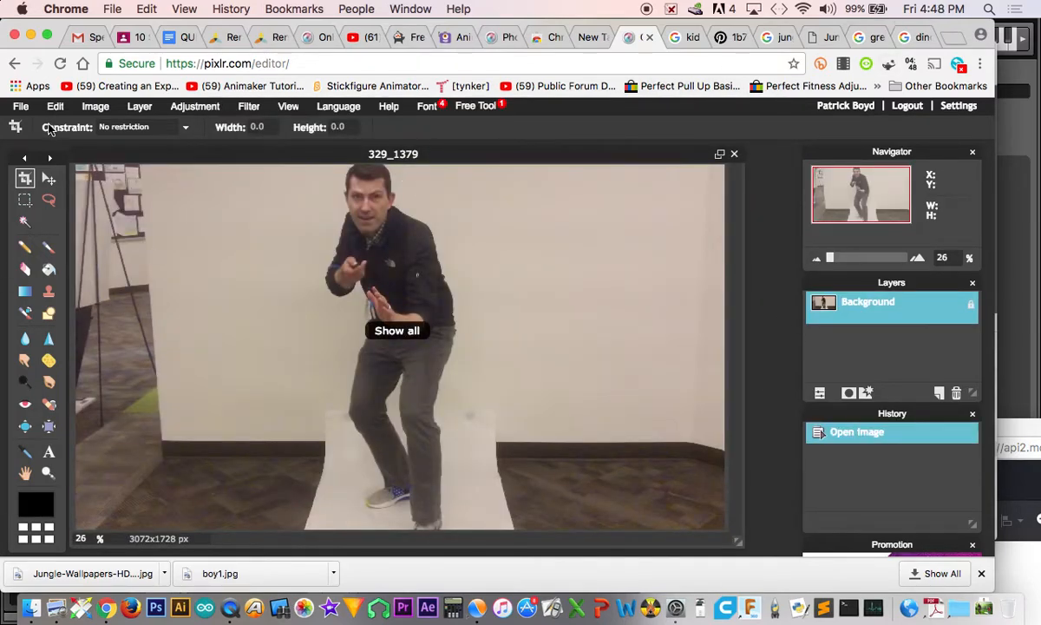
Step: Open the image Jungle-Wallpapers-HD-A11.jpg from the Downloads folder
click(21, 106)
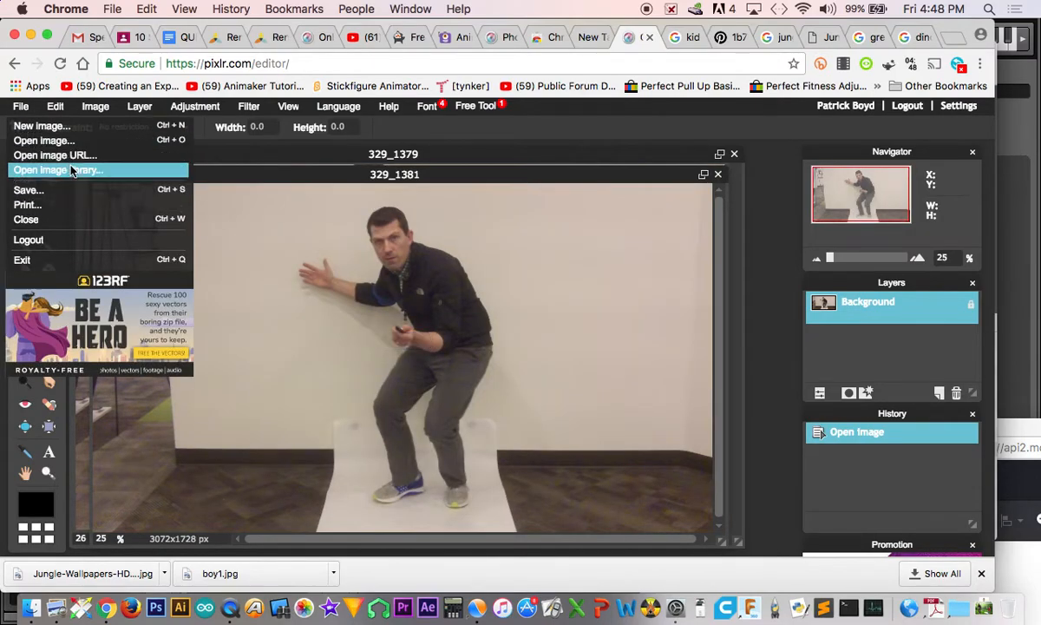
click(60, 142)
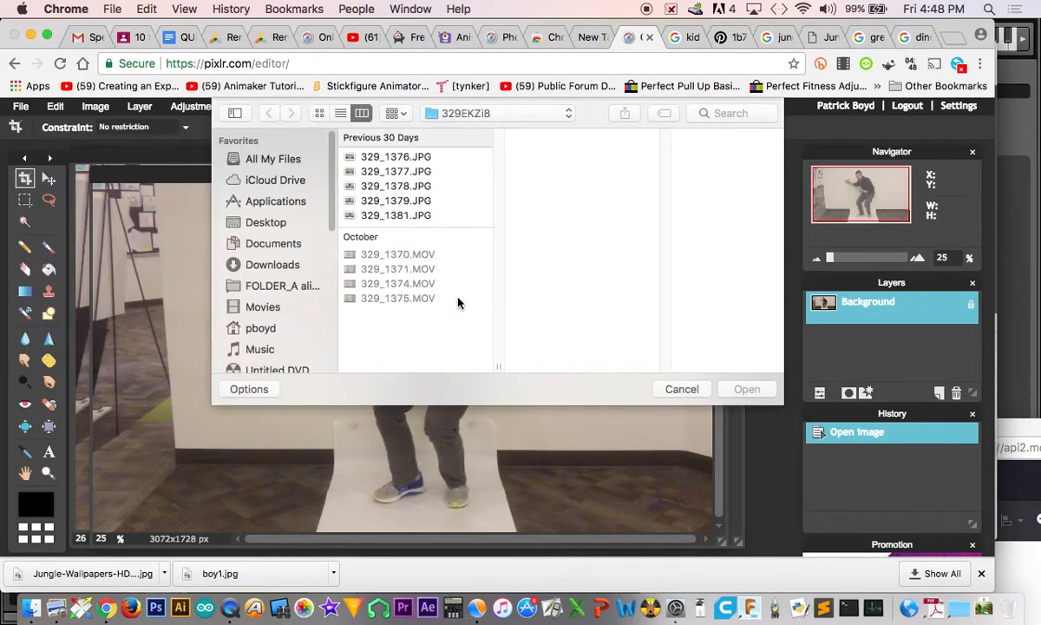
click(264, 265)
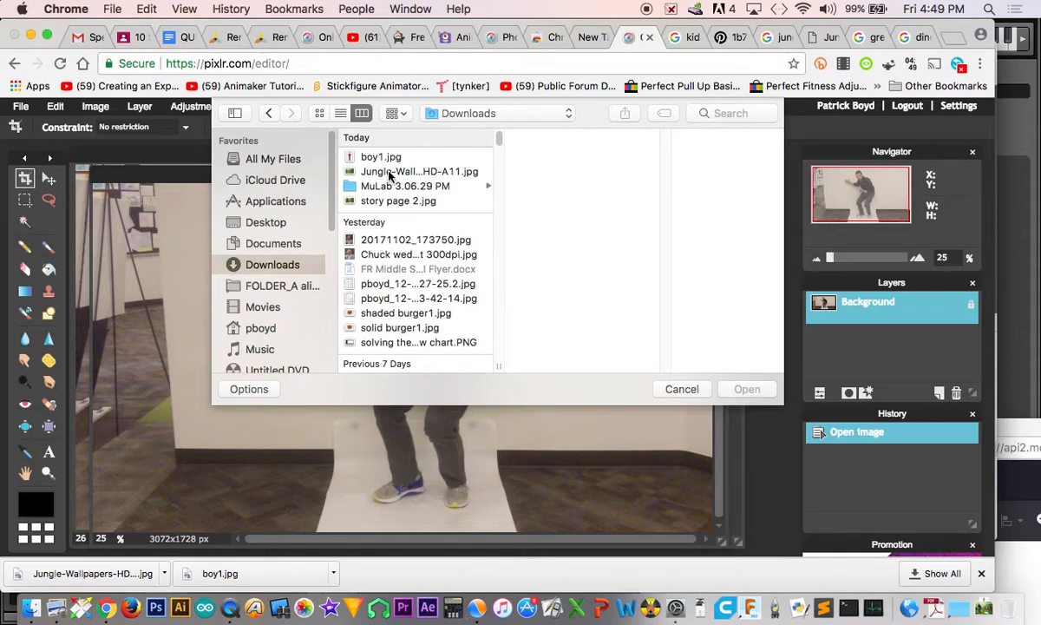
click(382, 171)
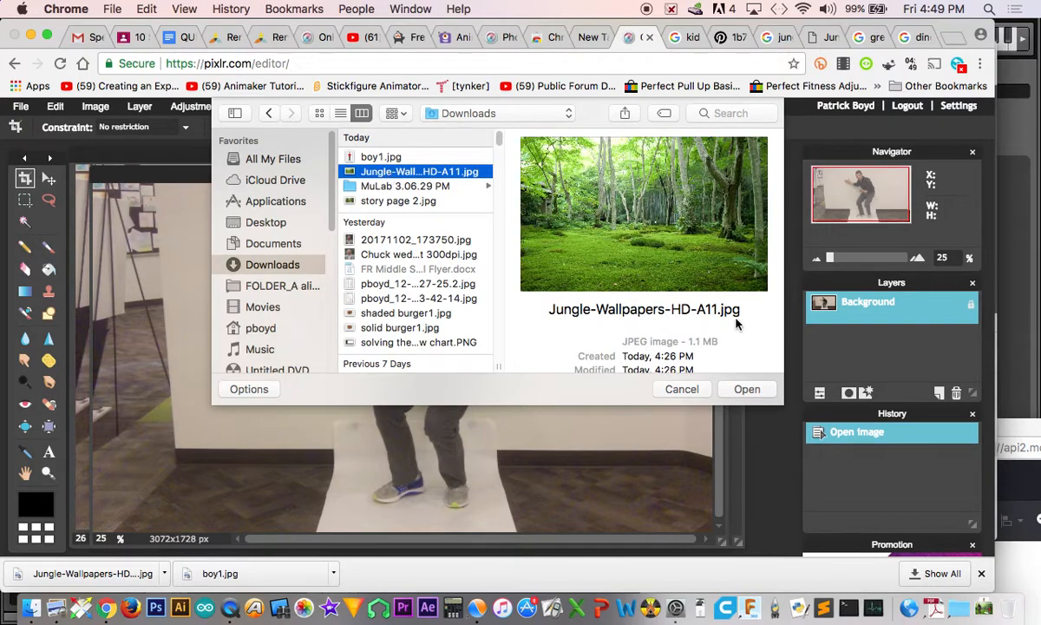
click(747, 389)
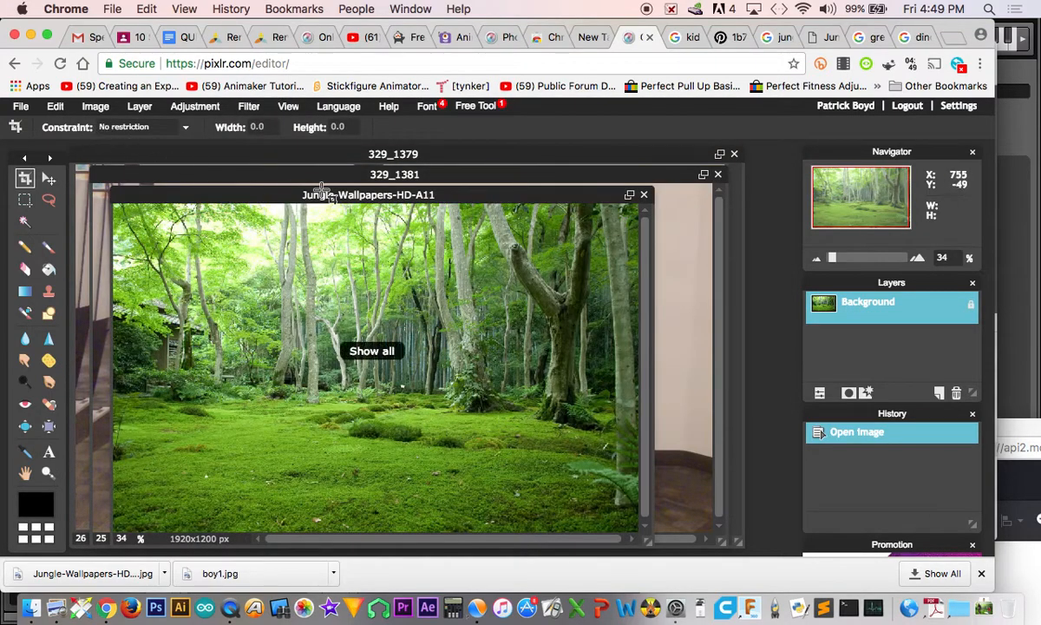
Step: Bring photo 329_1381 to the front and open Screen Shot 2017-12-08 at 4.22.30 PM from the Desktop
click(681, 237)
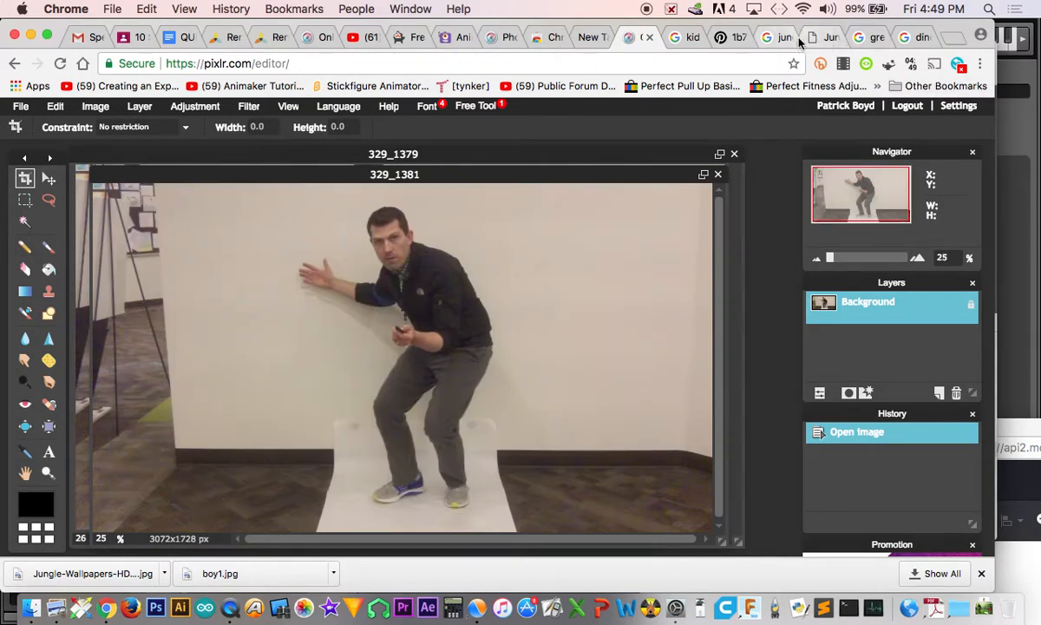
click(20, 106)
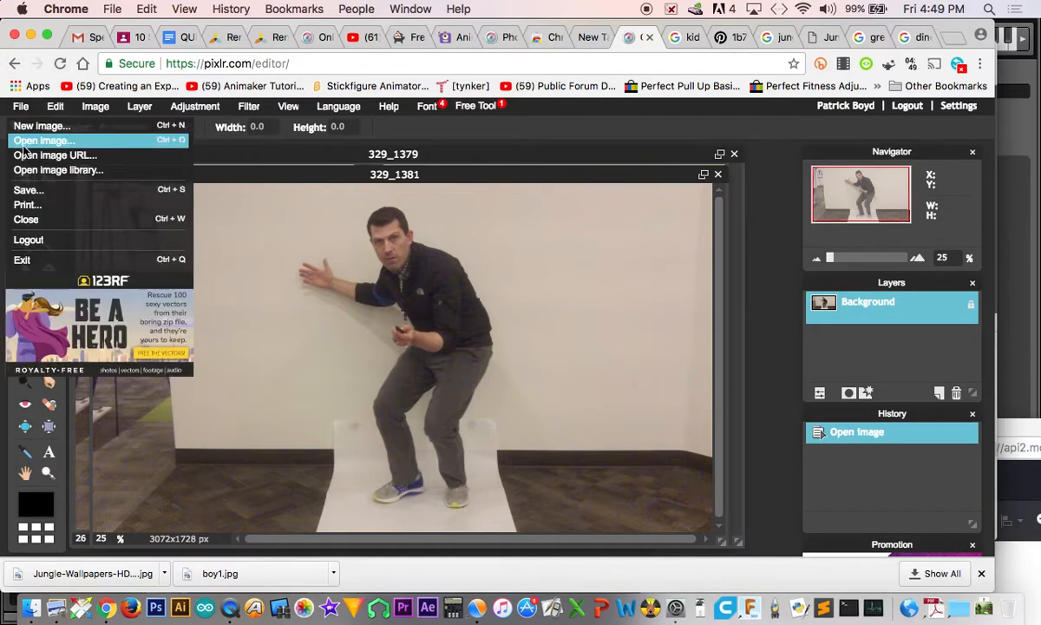
click(28, 142)
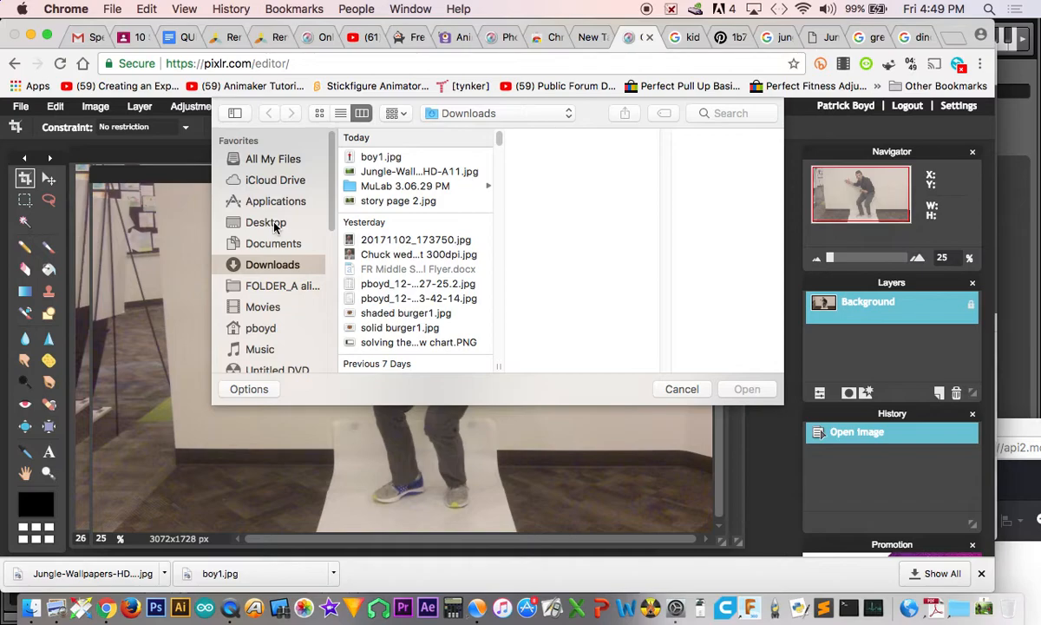
click(265, 222)
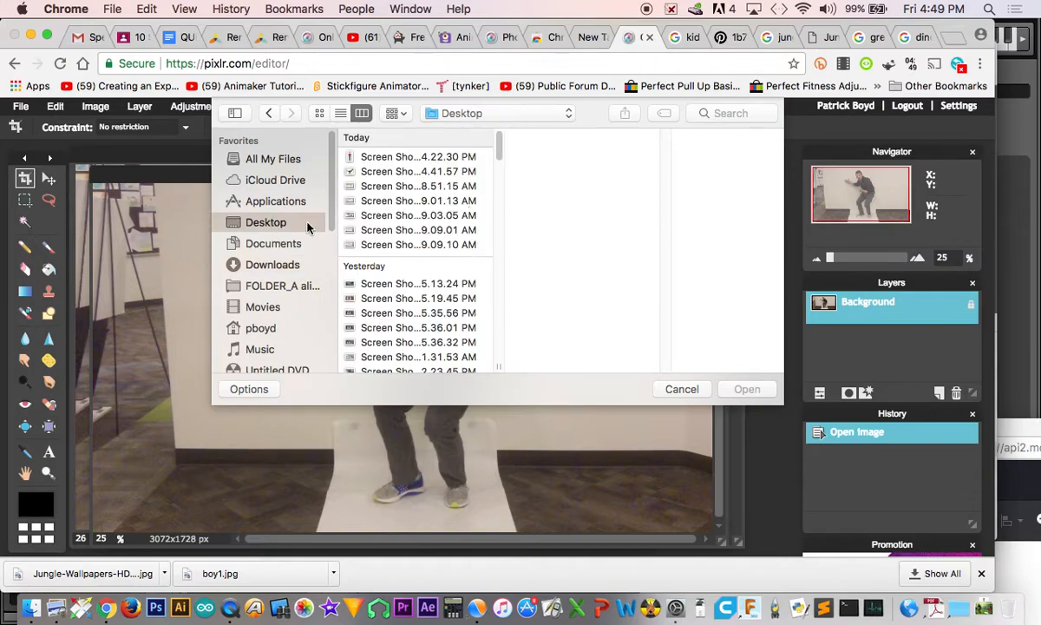
click(414, 157)
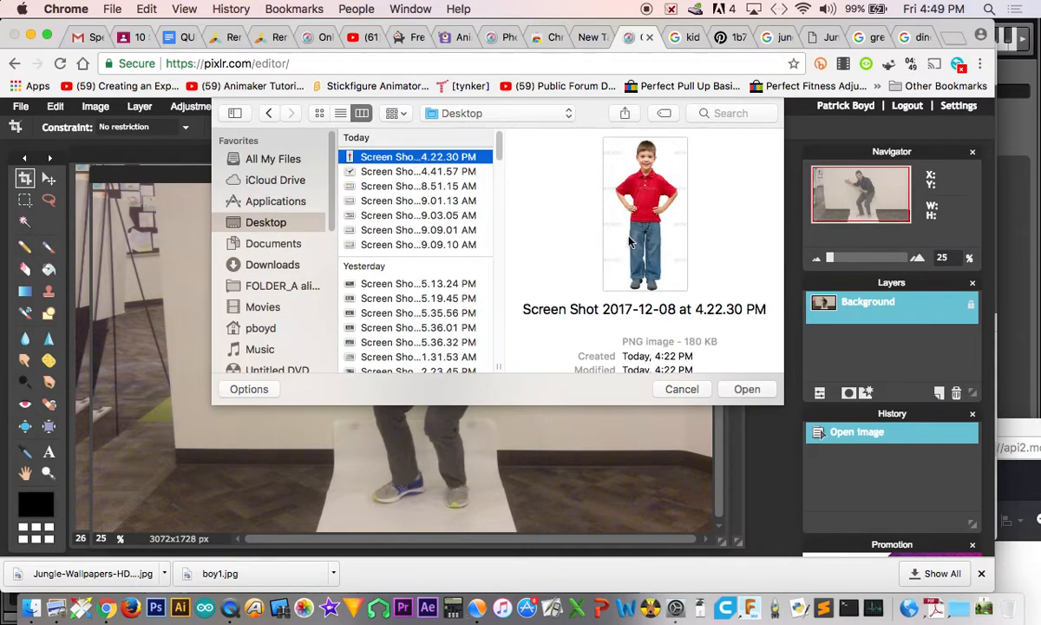
click(744, 388)
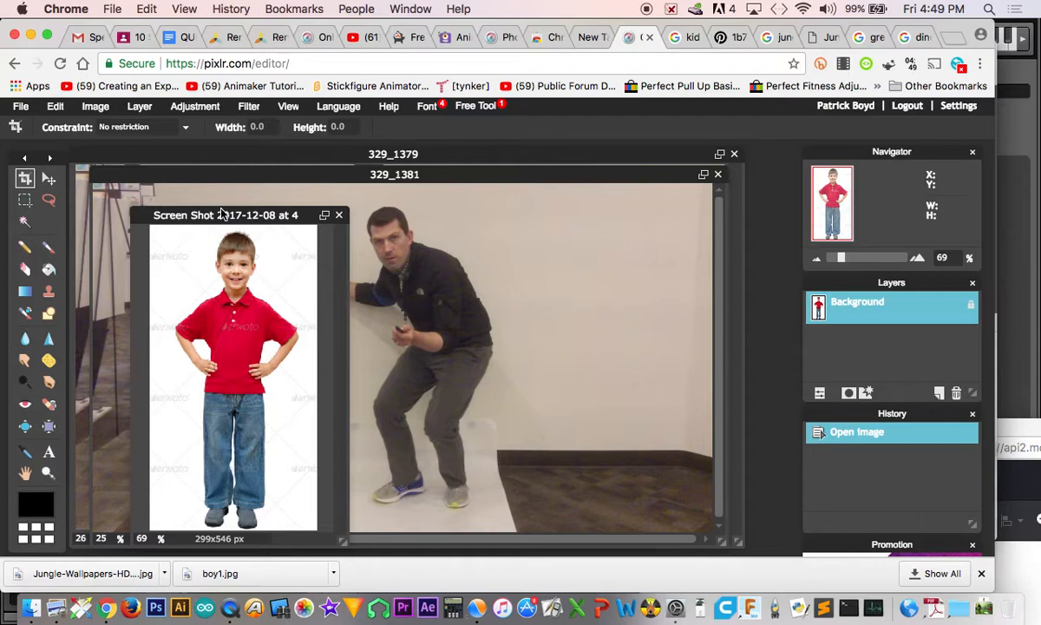
Step: Select the white background around the boy with the Wand tool, invert the selection, and copy it
click(25, 221)
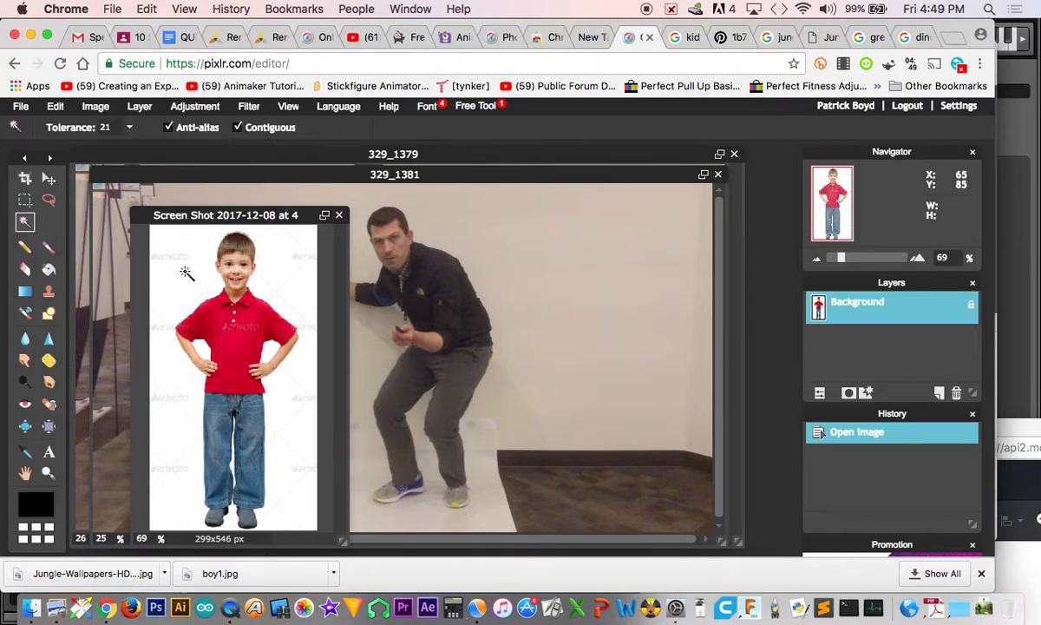
click(170, 267)
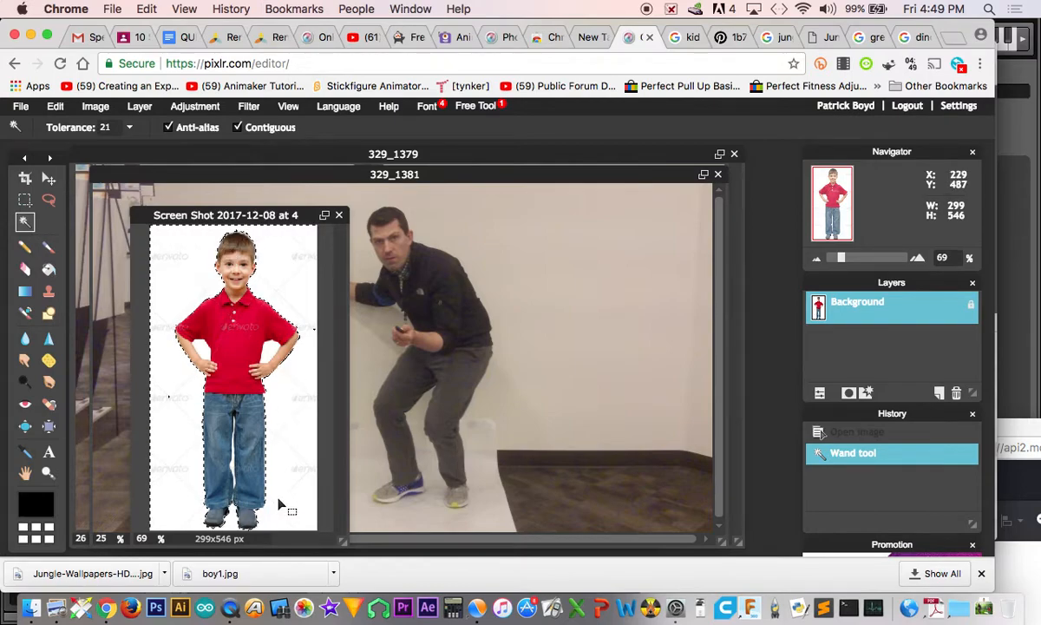
right_click(189, 281)
click(217, 313)
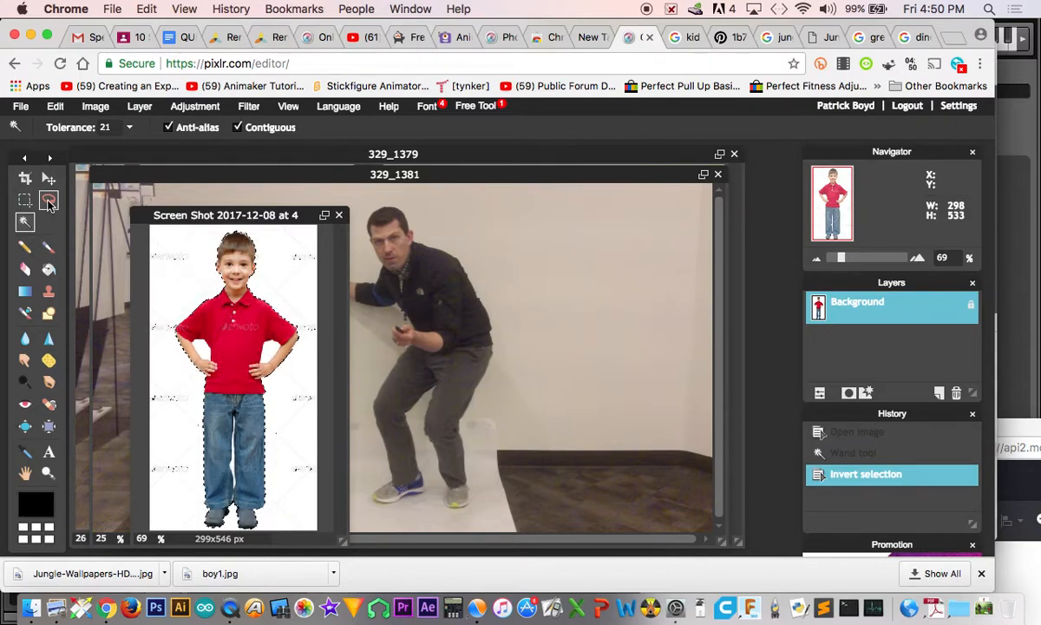
click(56, 107)
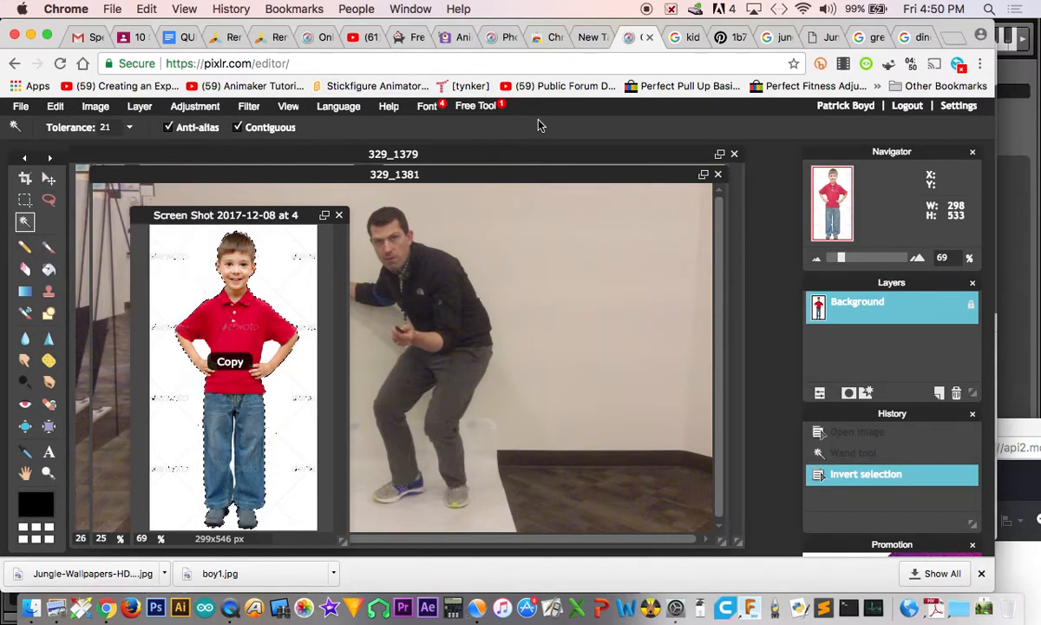
Step: Bring the Jungle-Wallpapers-HD-A11 image to the front and paste the copied boy into it
click(599, 174)
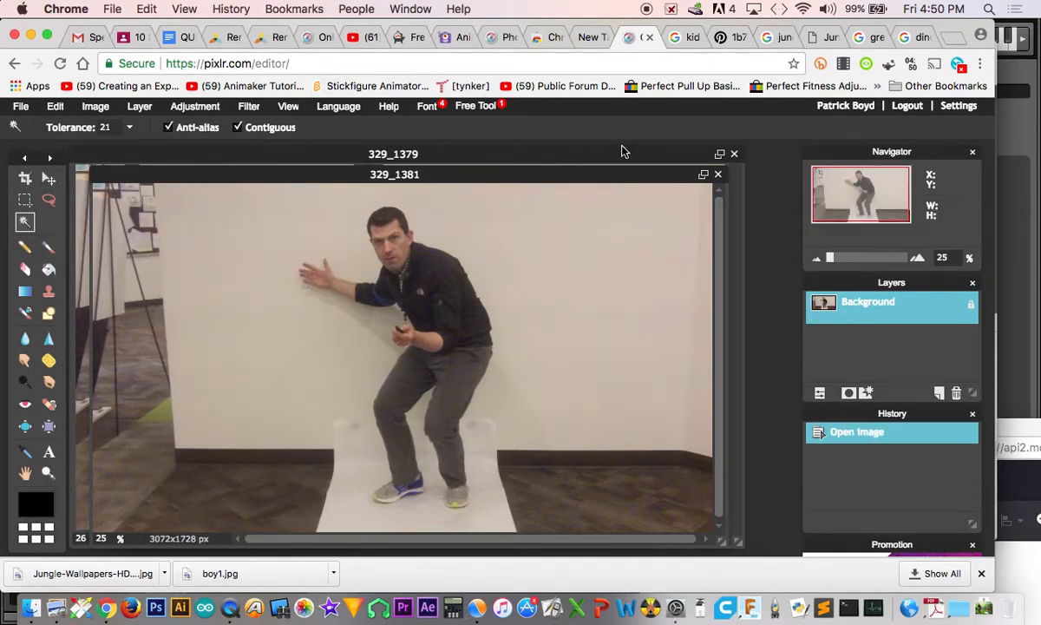
drag(610, 179, 620, 279)
drag(593, 194, 636, 140)
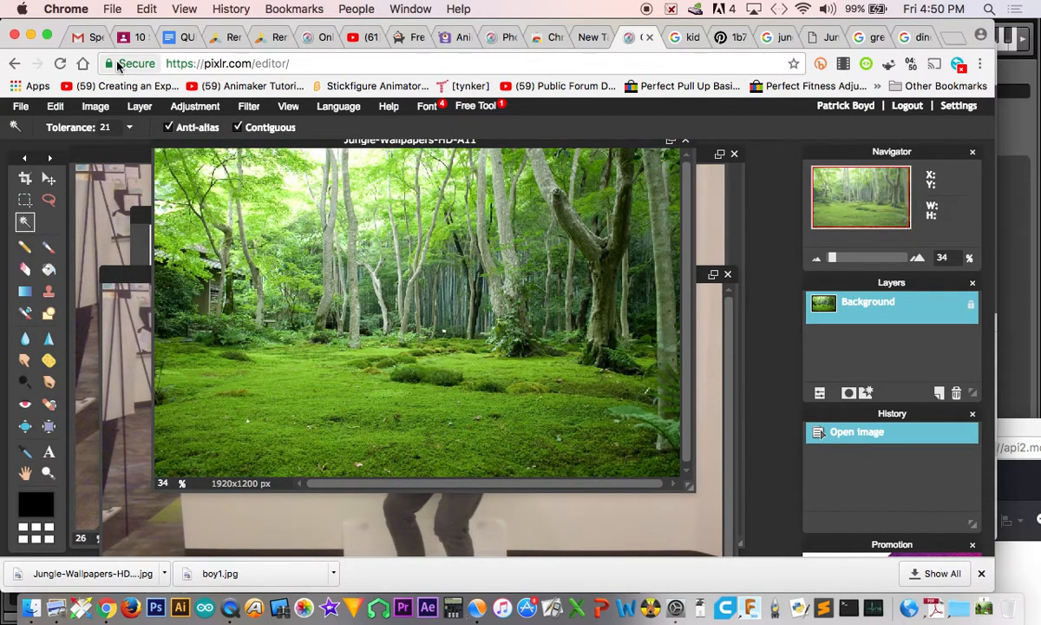
click(55, 105)
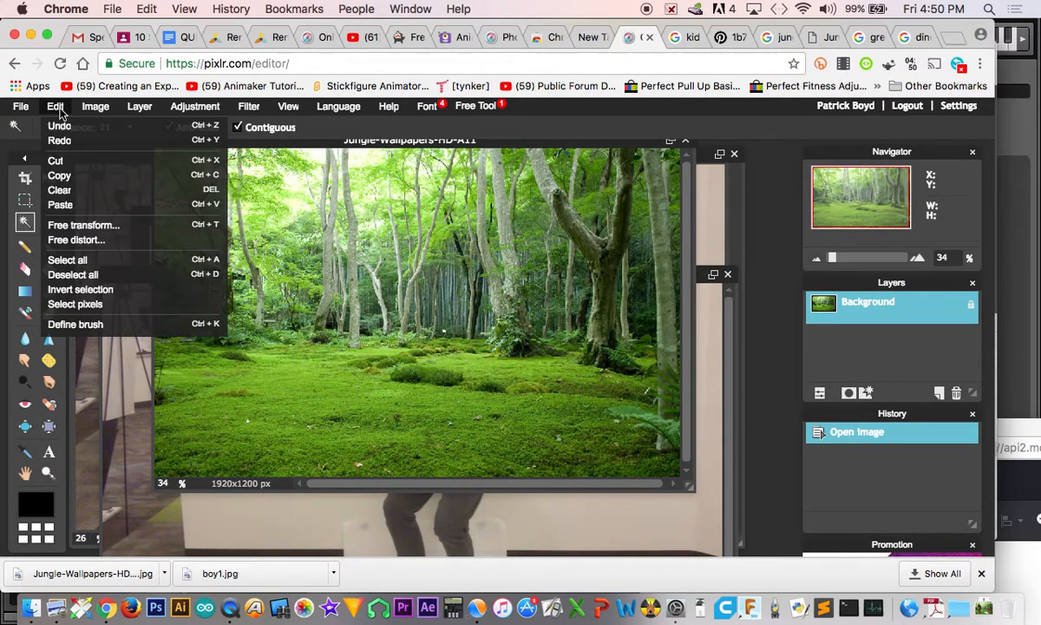
click(61, 205)
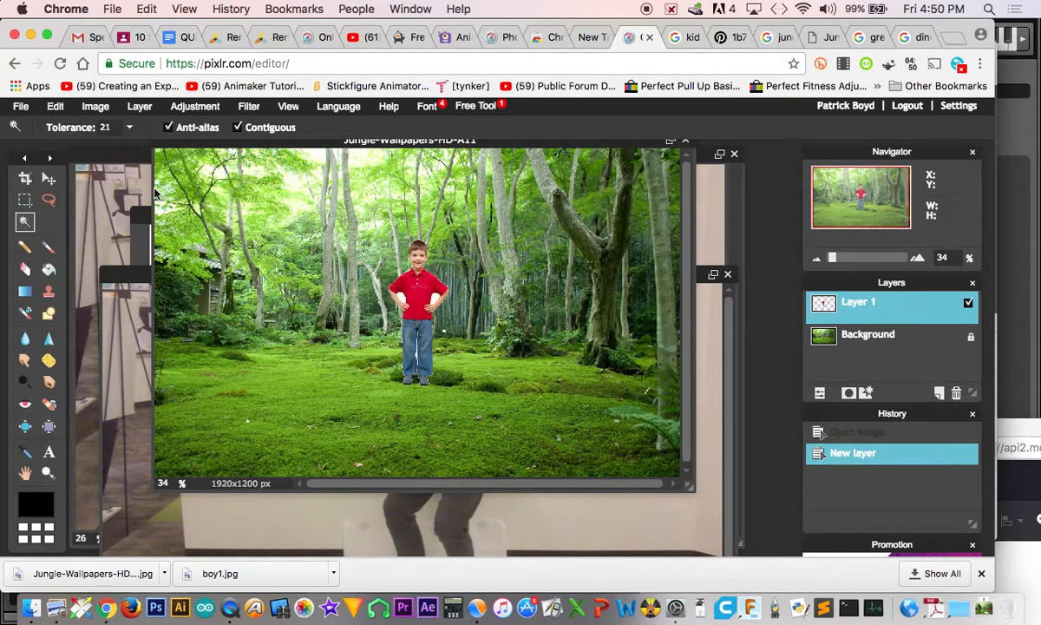
Step: Move the boy onto the grass before the large tree on the right and enlarge him slightly with Free transform, applying the changes
click(49, 178)
drag(413, 295, 580, 356)
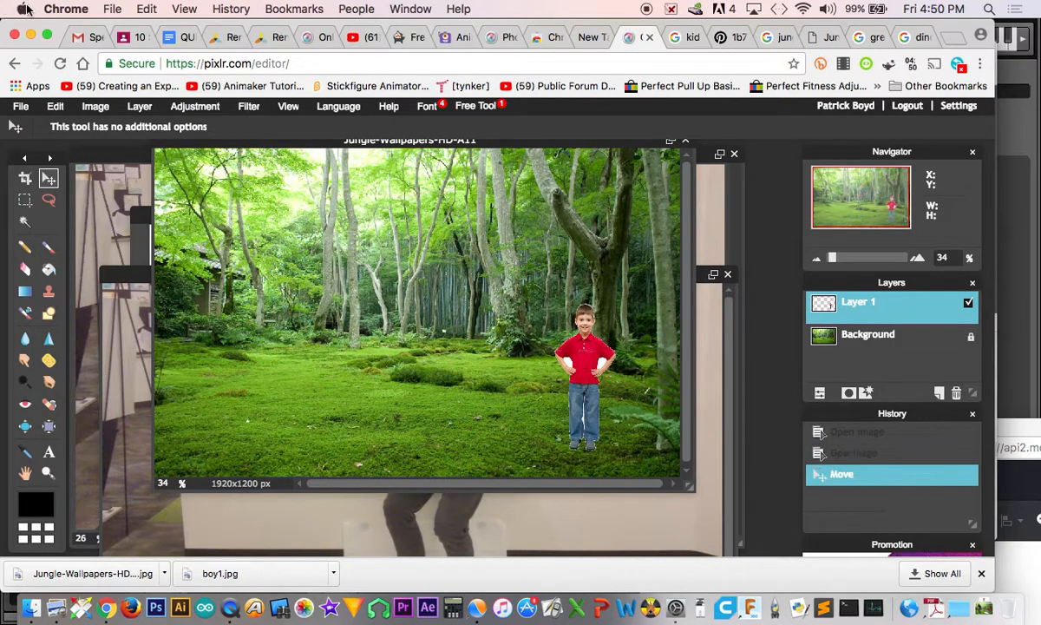
click(52, 106)
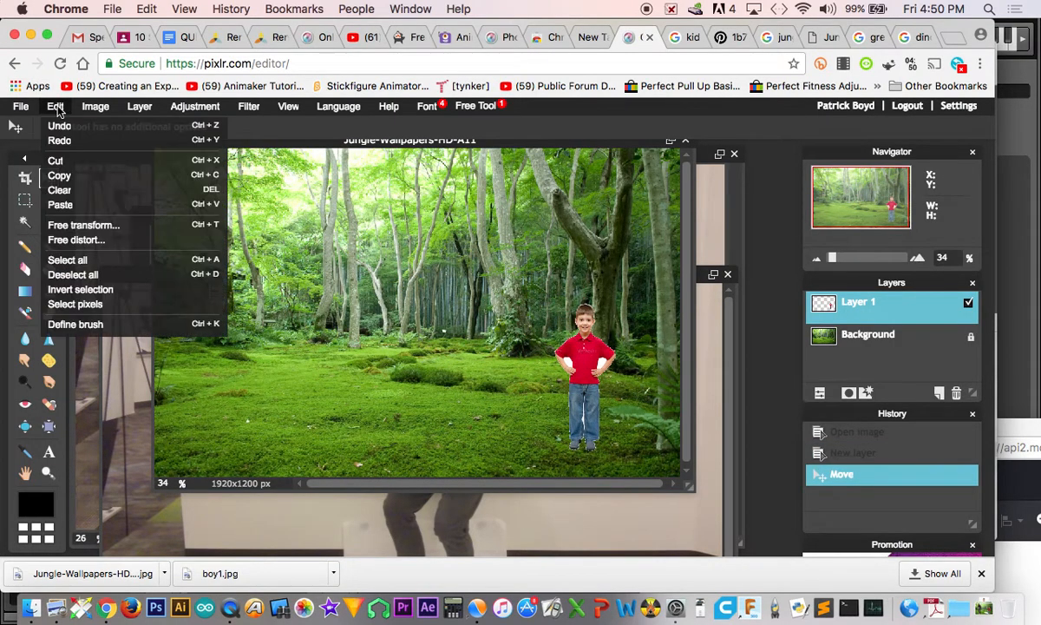
click(66, 218)
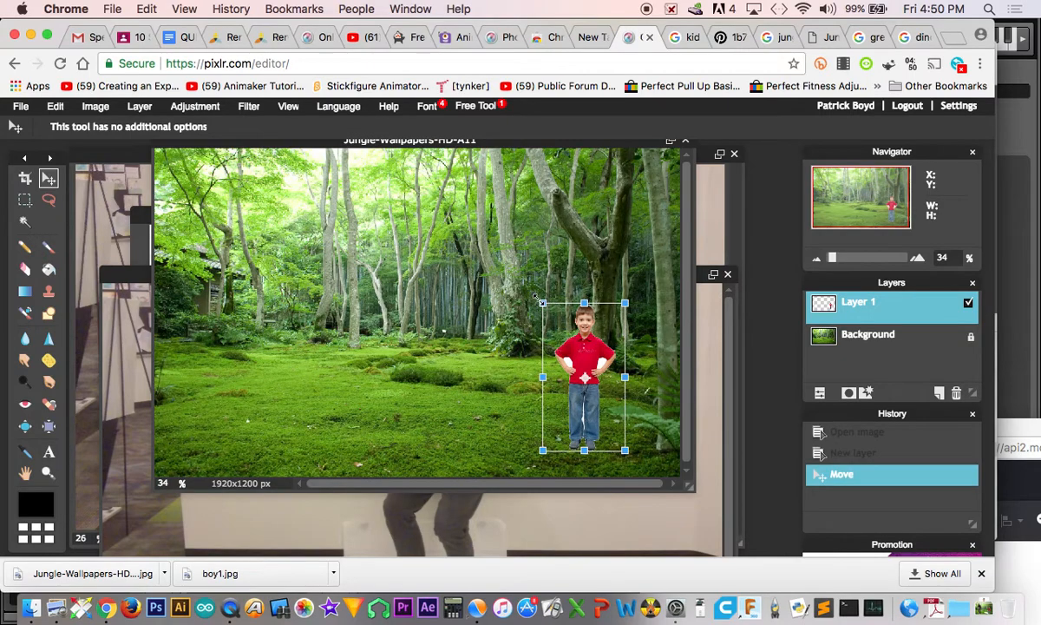
drag(537, 297, 531, 261)
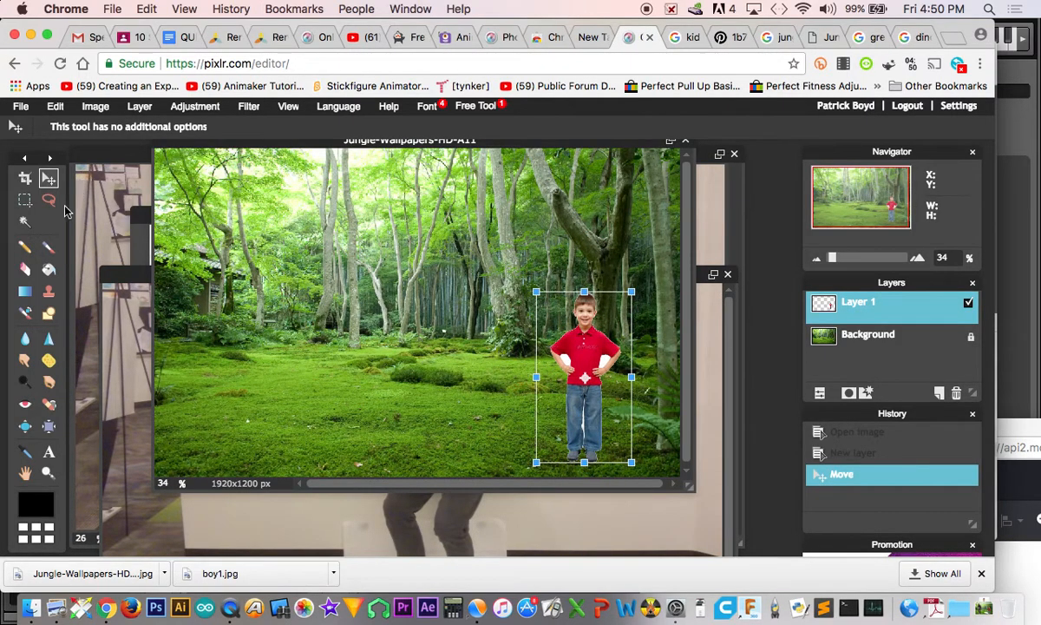
click(414, 316)
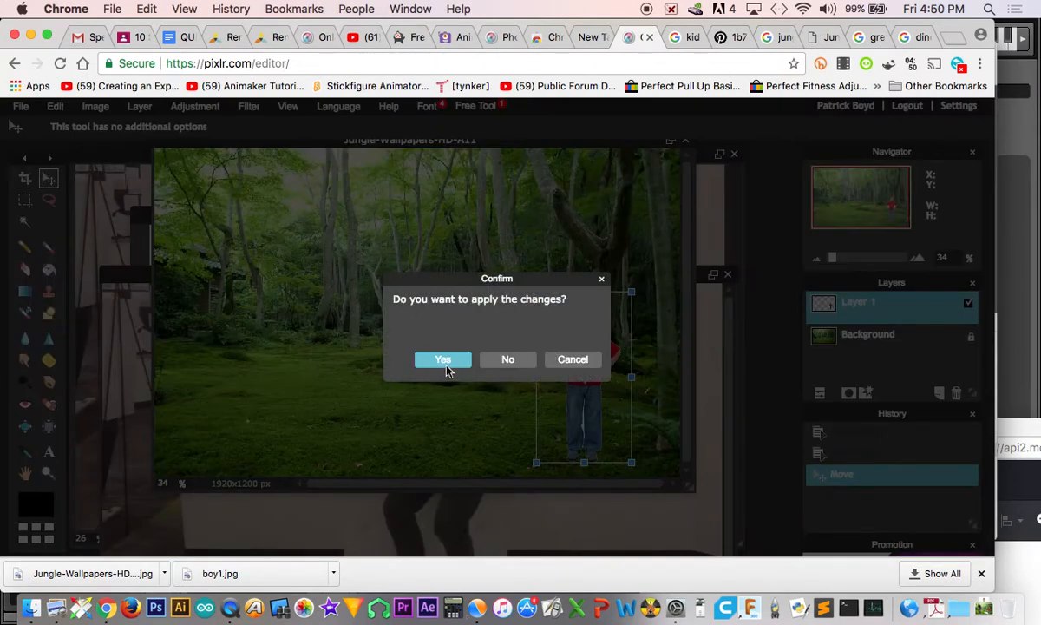
click(442, 361)
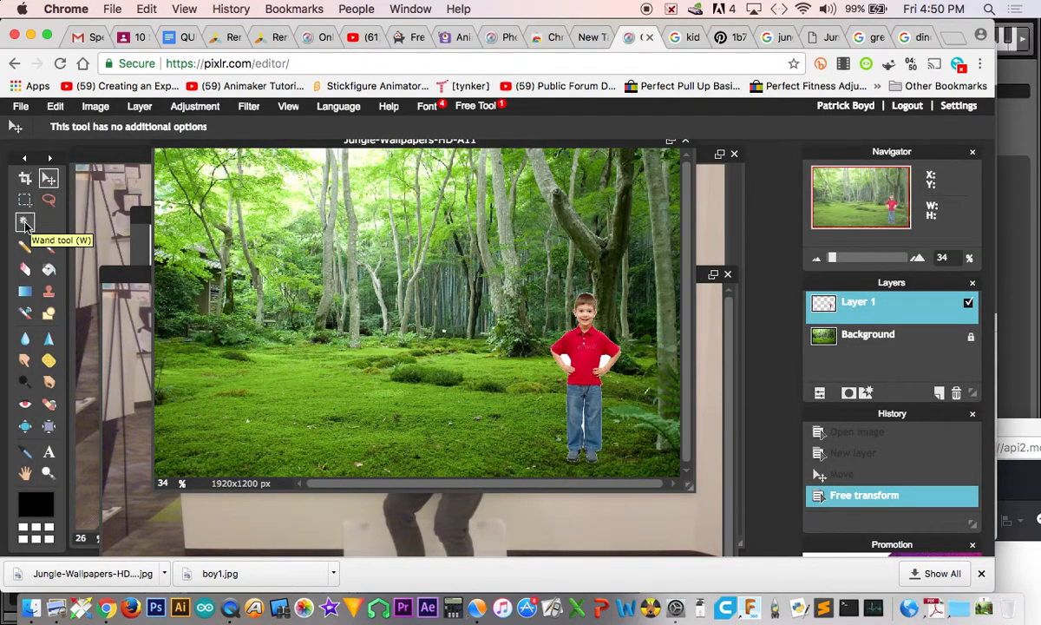
Step: Clear the white gap between the boy's body and his right-hand-side arm using a Wand tool selection
click(25, 220)
click(570, 340)
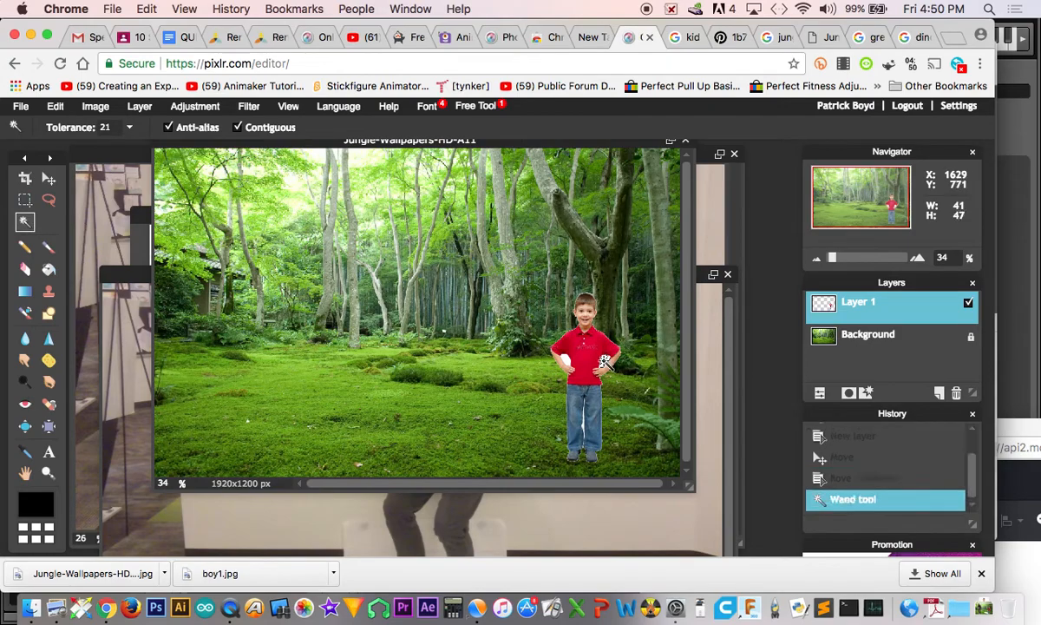
key(Delete)
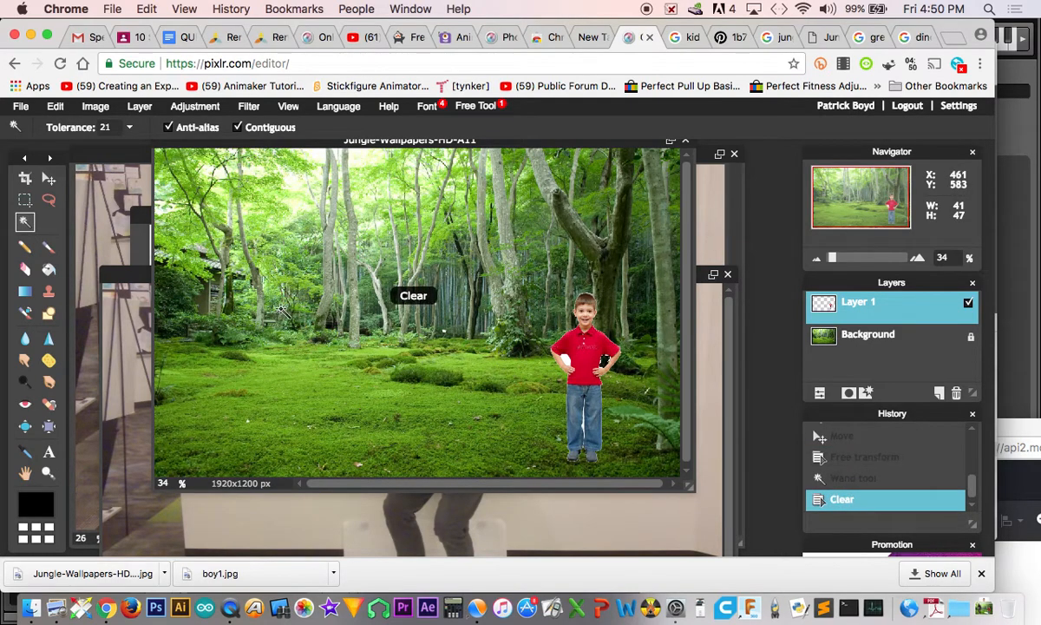
Step: Select the remaining white gap inside the boy's other arm with the Wand and erase it with the Eraser at brush size 120
click(566, 360)
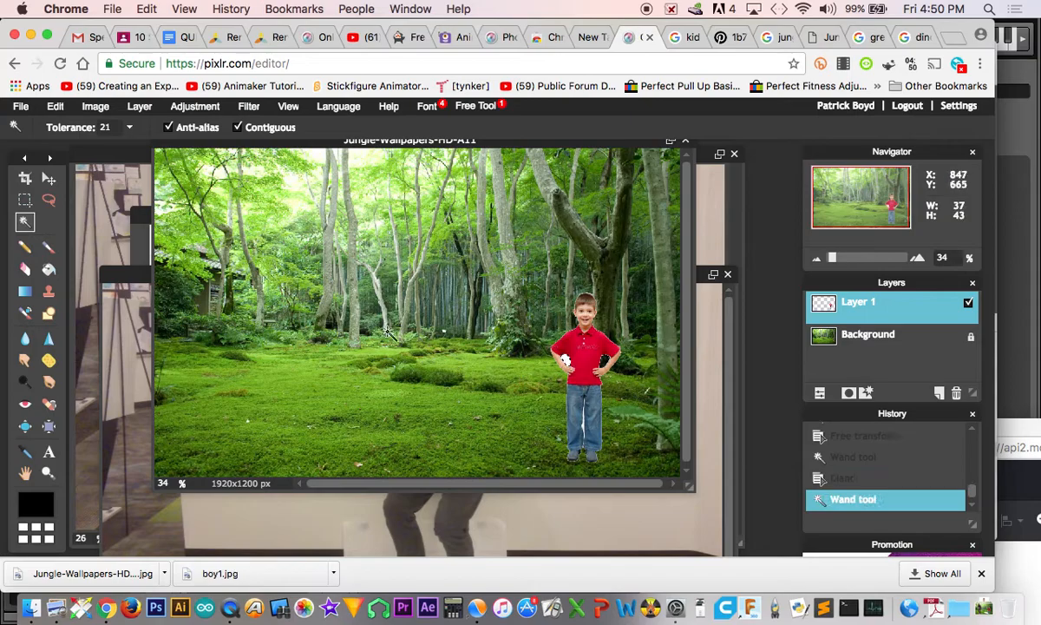
click(24, 269)
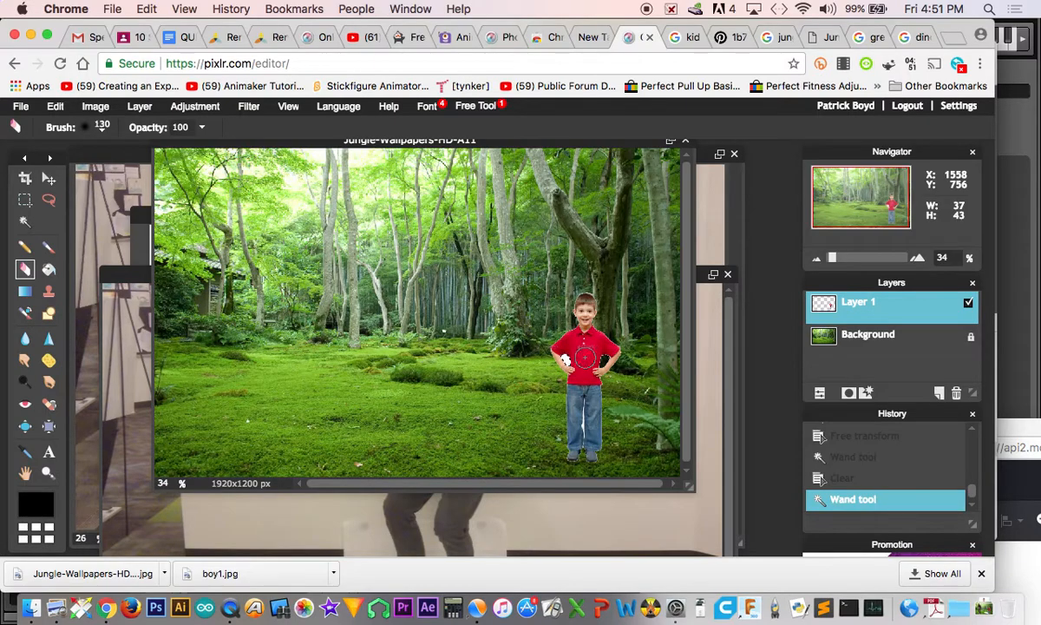
key([)
drag(562, 351, 569, 372)
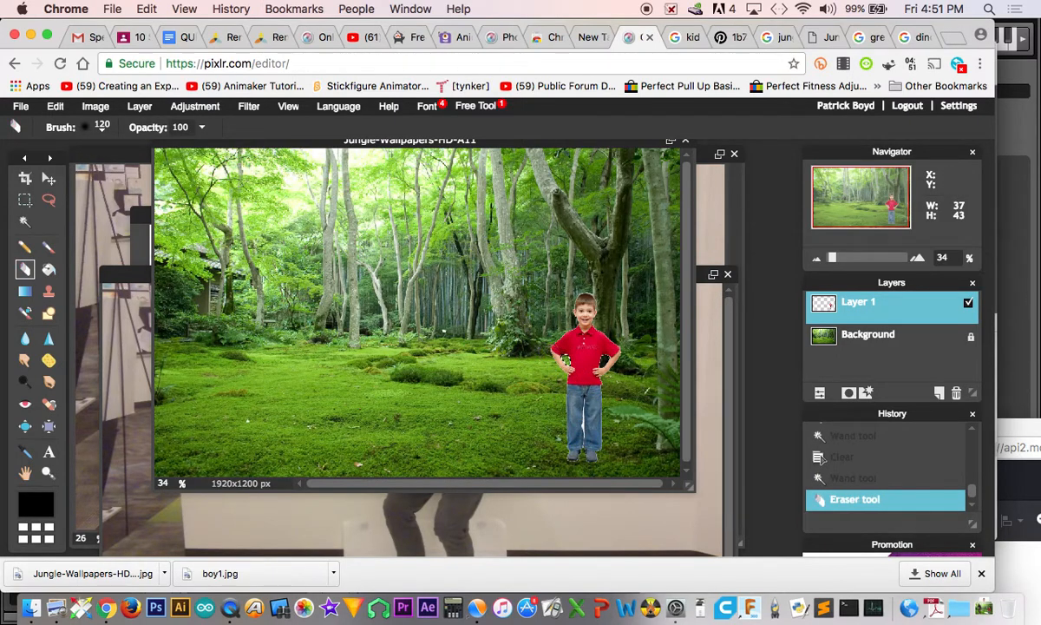
Step: Bring photo 329_1381 to the front and move its window up so the whole man is in view
click(701, 274)
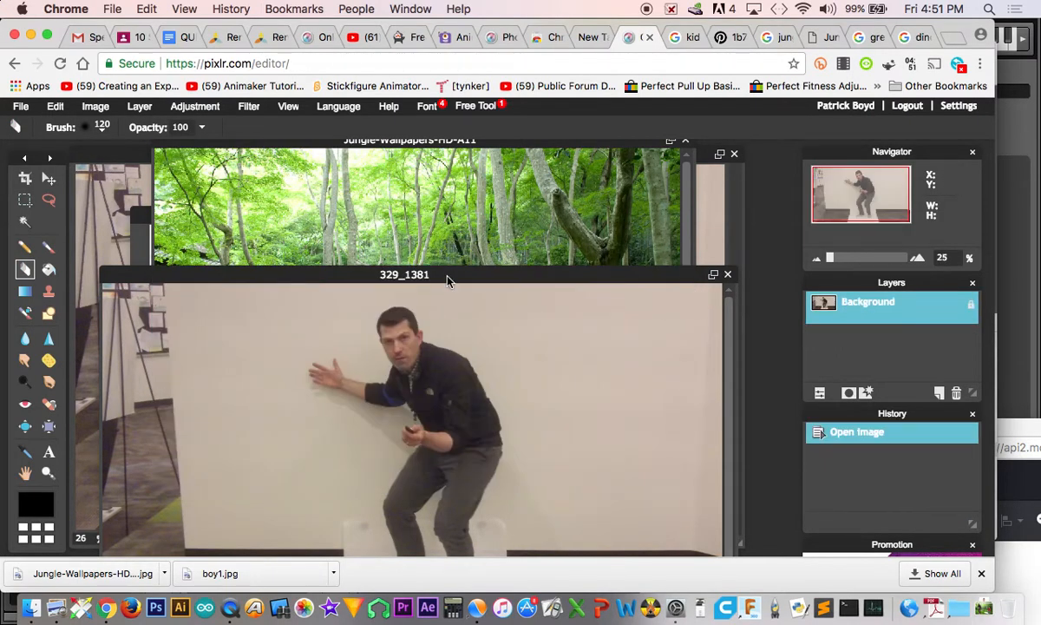
drag(448, 277, 464, 143)
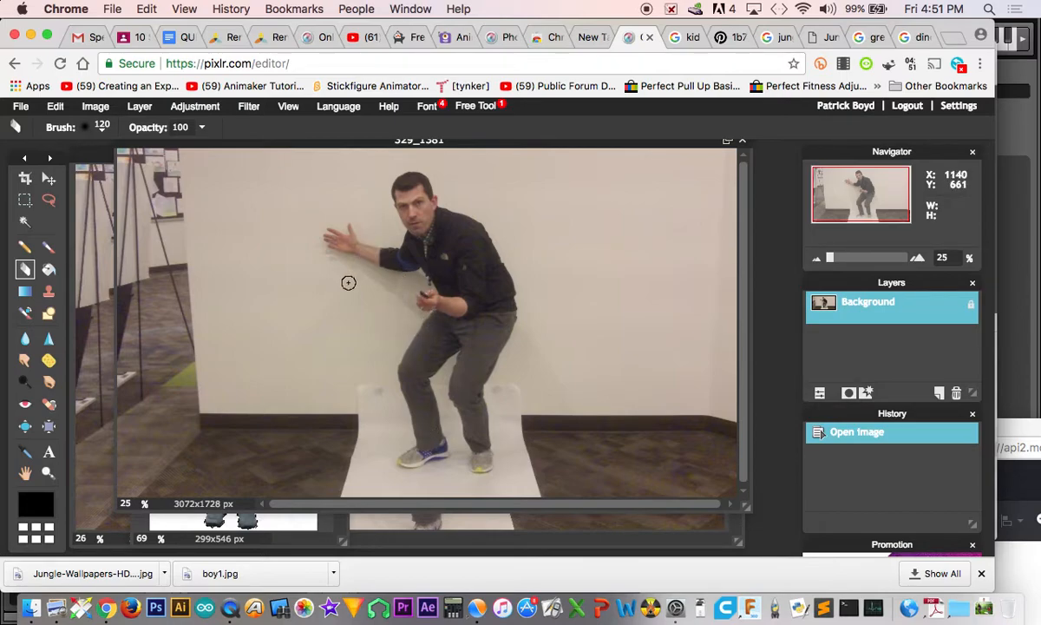
Step: Try to select the wall around the man in photo 329_1381 with the Wand tool, and deselect everything
click(24, 221)
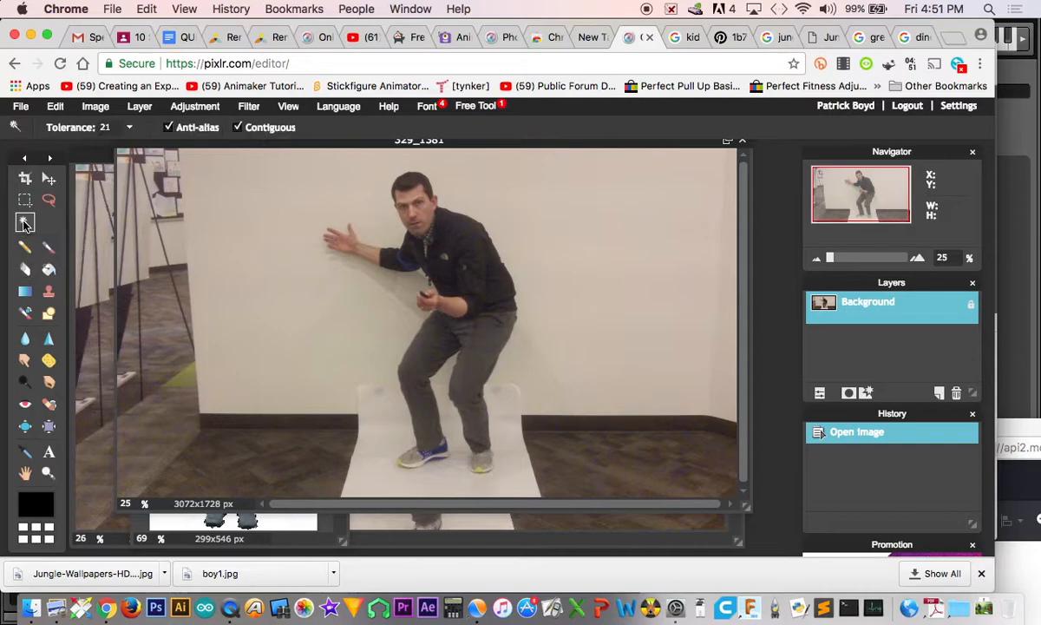
click(391, 296)
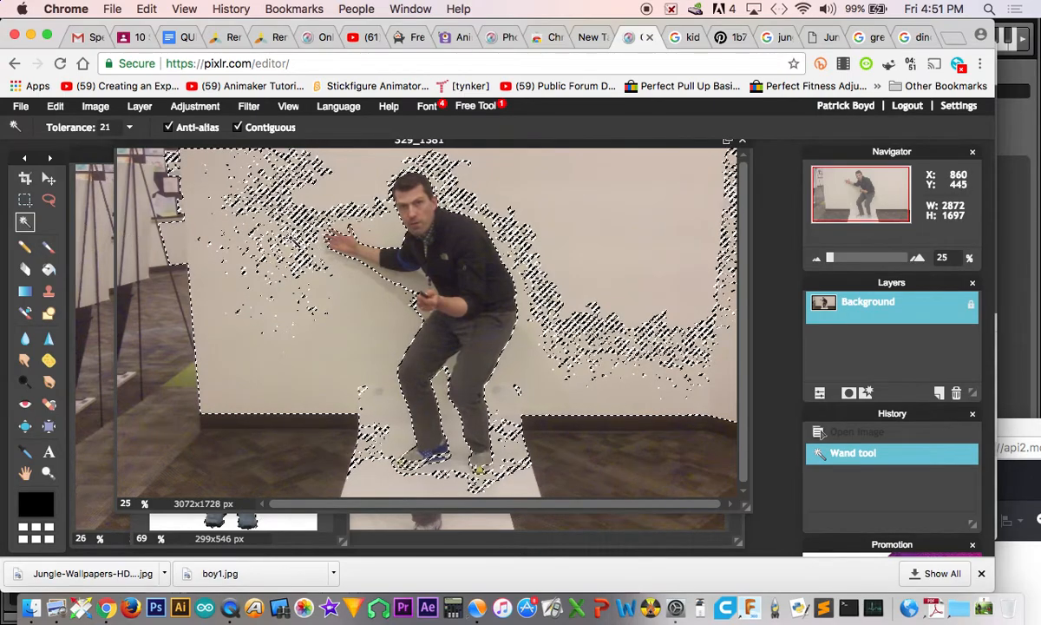
right_click(291, 240)
click(312, 262)
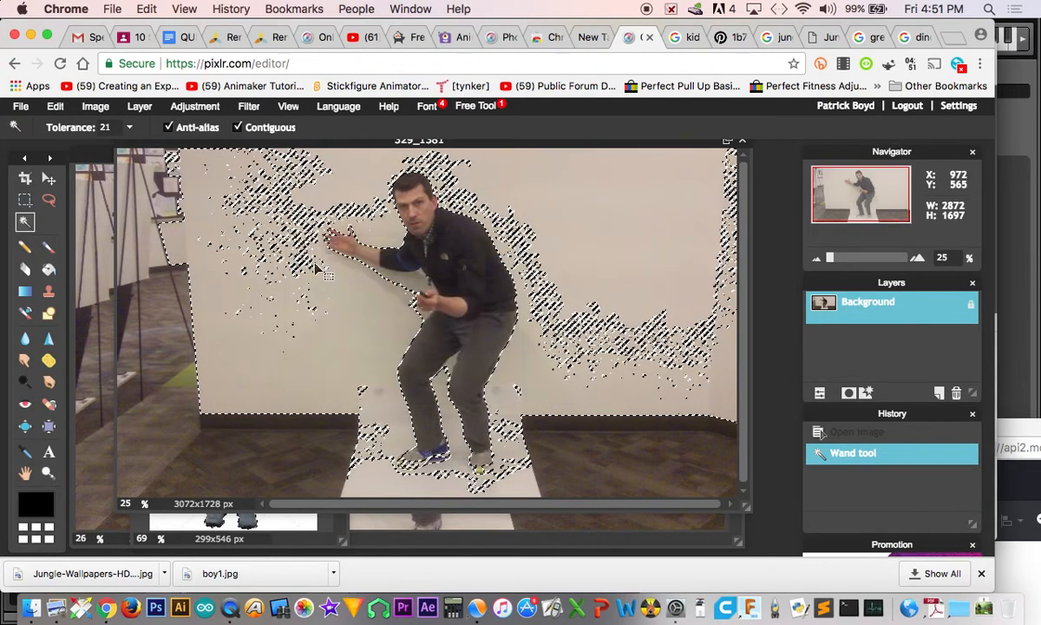
right_click(310, 257)
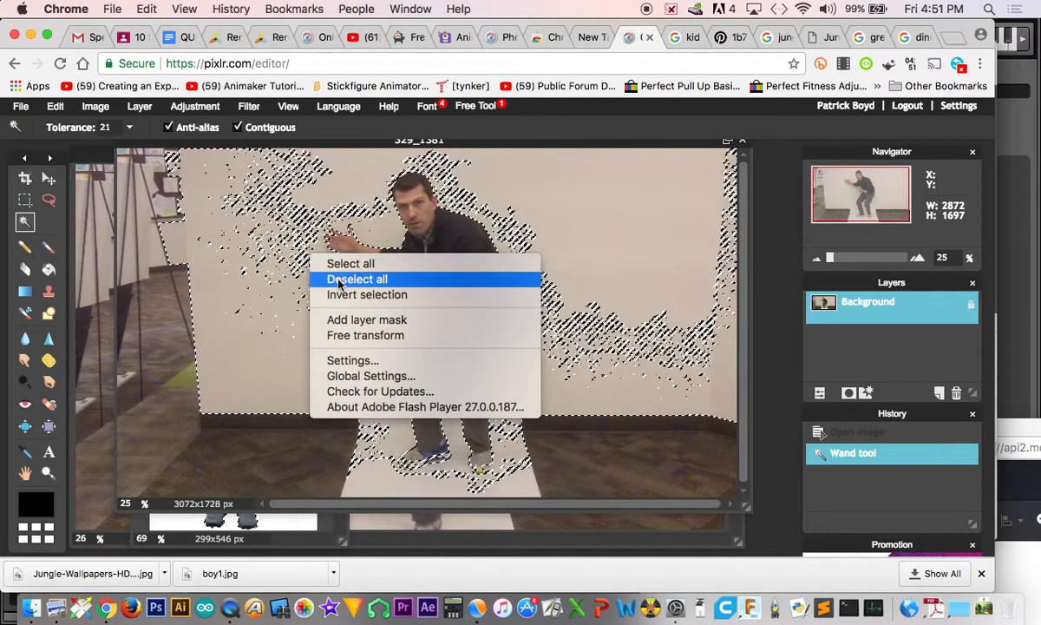
click(342, 278)
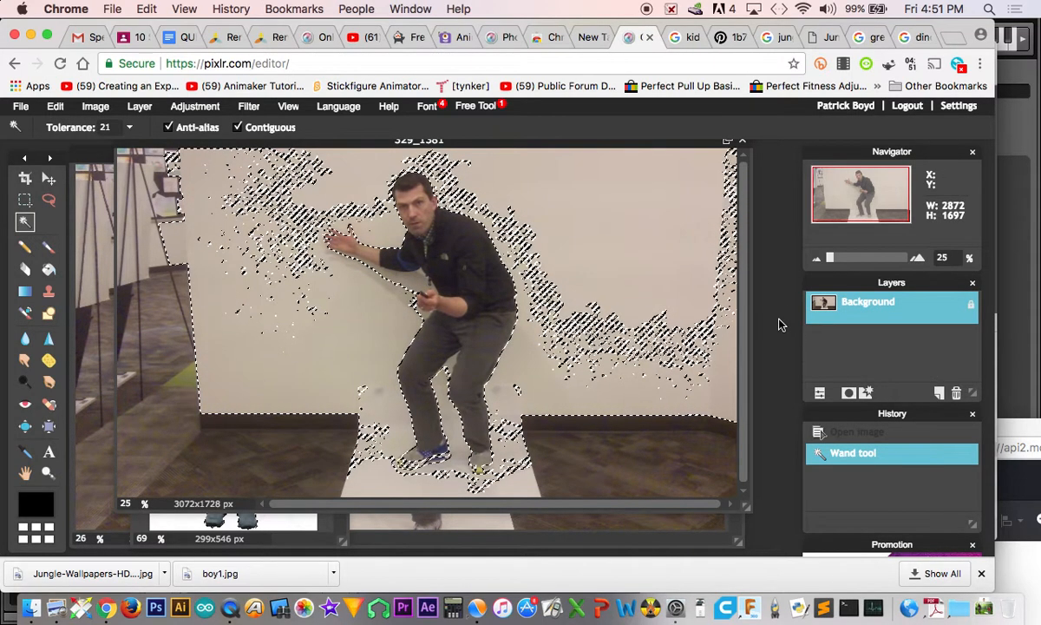
right_click(615, 344)
click(661, 363)
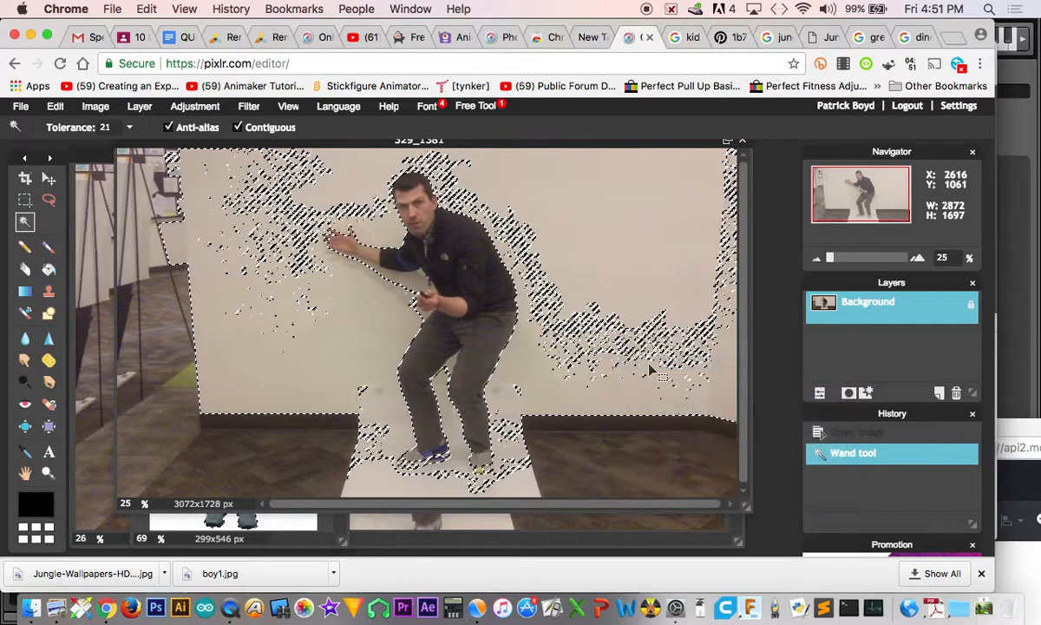
click(49, 178)
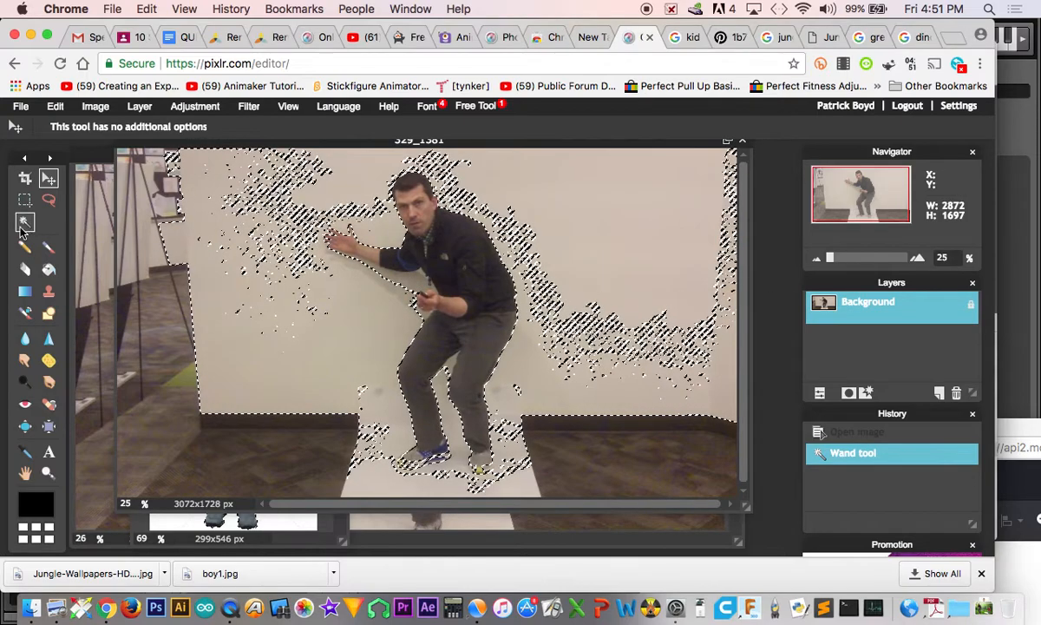
key(w)
right_click(274, 241)
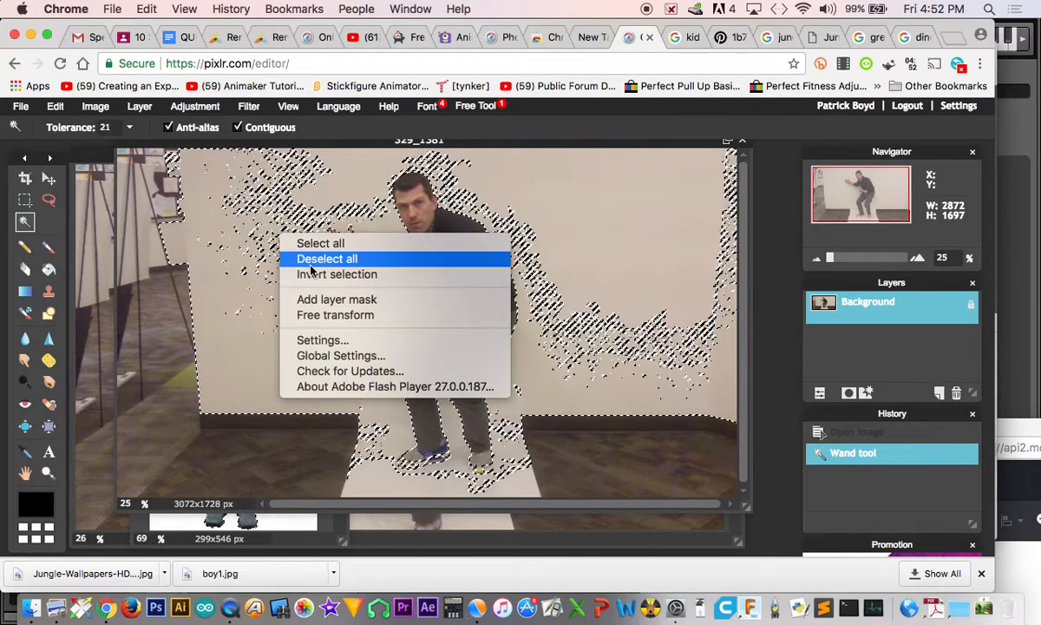
click(305, 258)
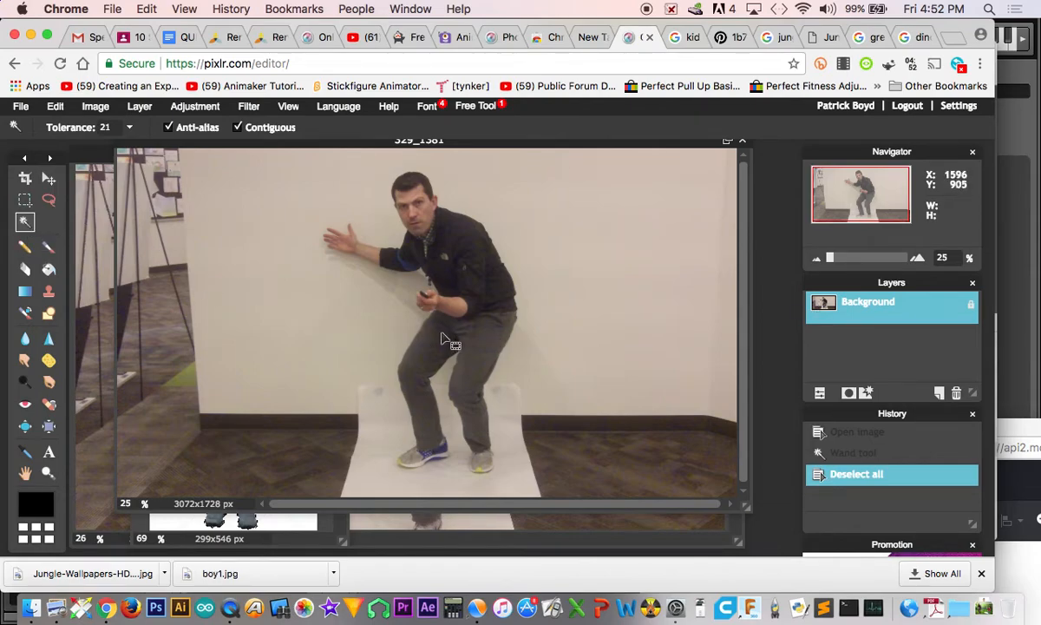
Step: Outline the man in photo 329_1381 loosely with the Lasso tool and copy the selected area
click(49, 199)
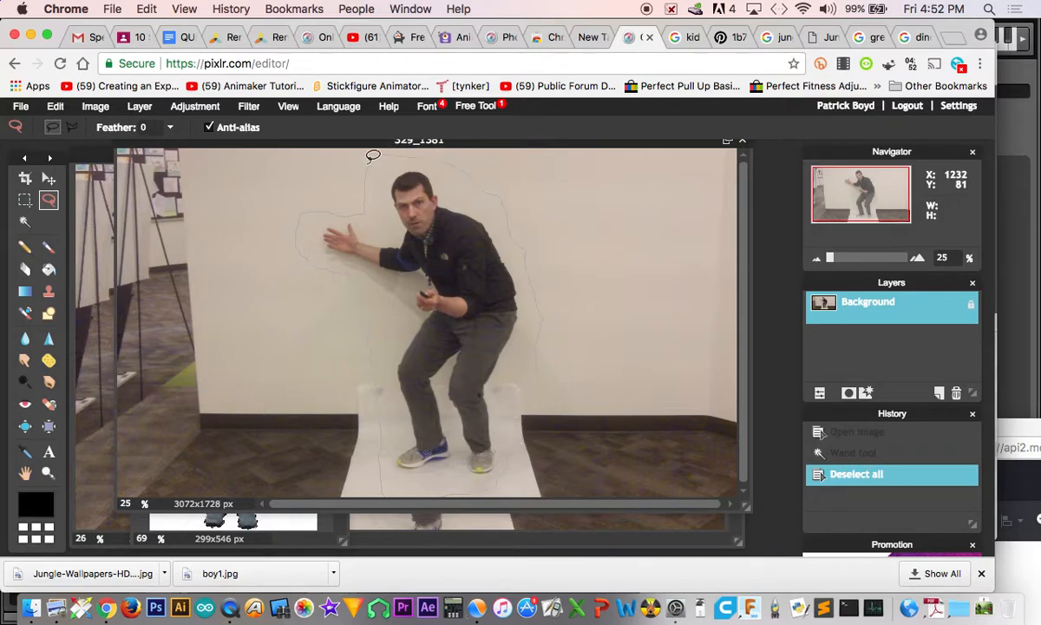
drag(374, 164, 371, 161)
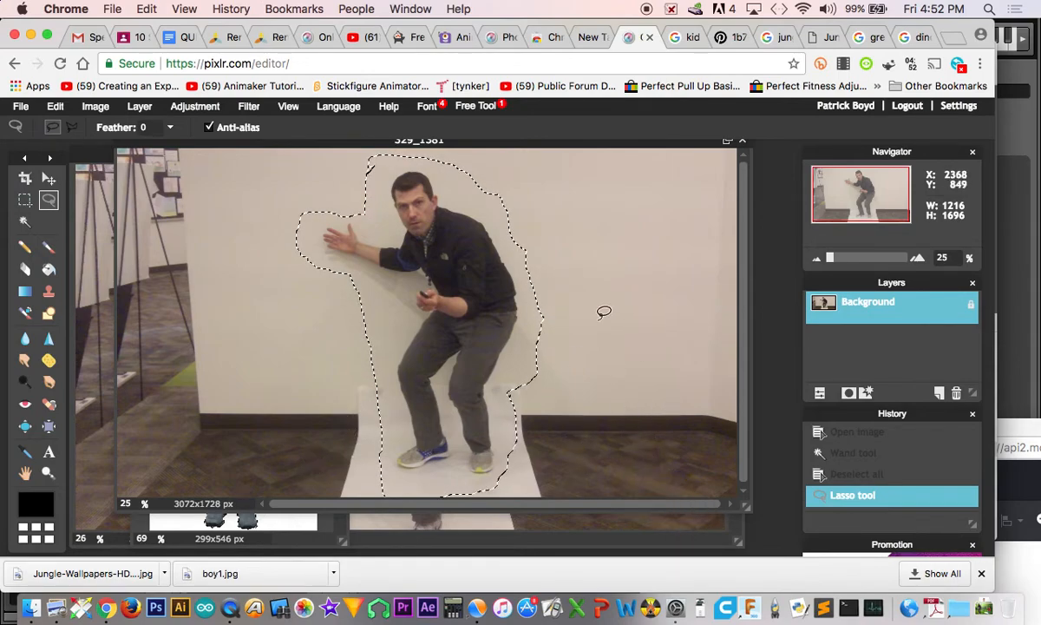
click(54, 105)
click(58, 175)
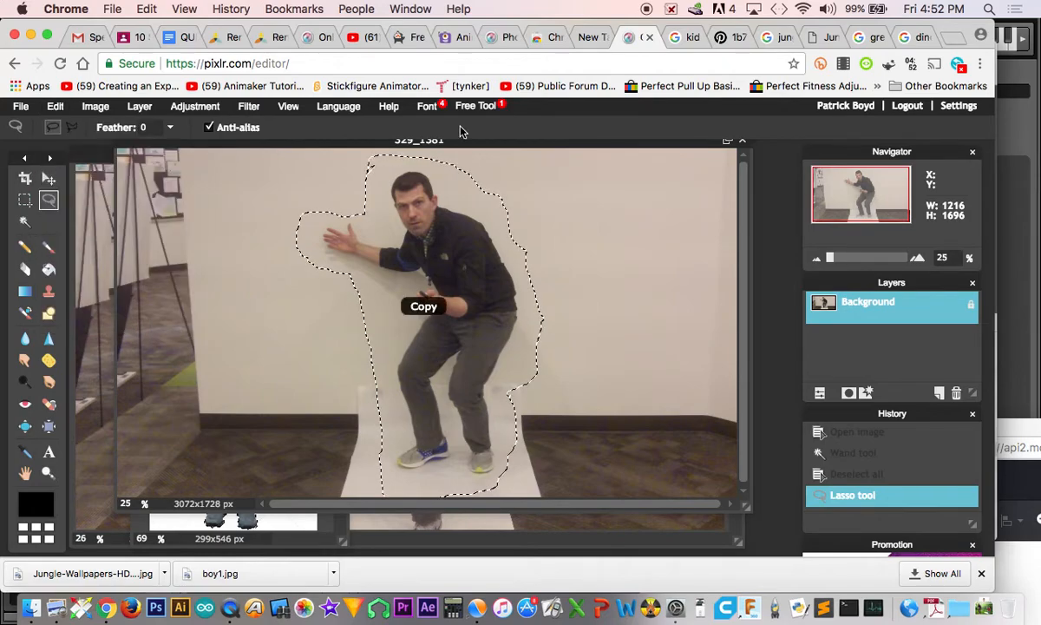
Step: Move the 329_1381 photo window aside and bring the Jungle-Wallpapers-HD-A11 image back to the front
drag(450, 145, 799, 330)
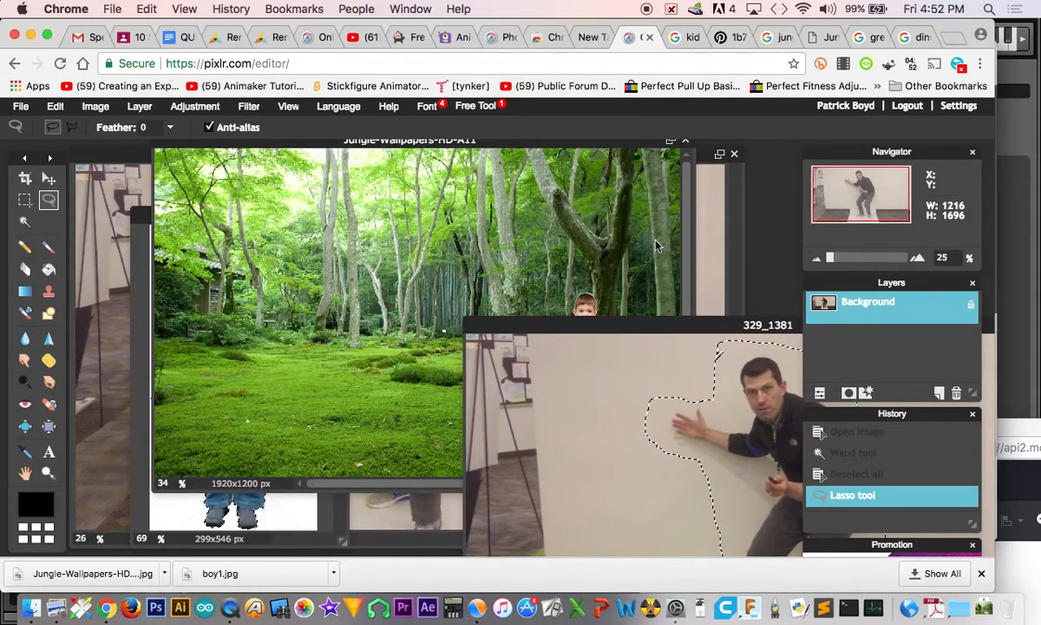
click(539, 221)
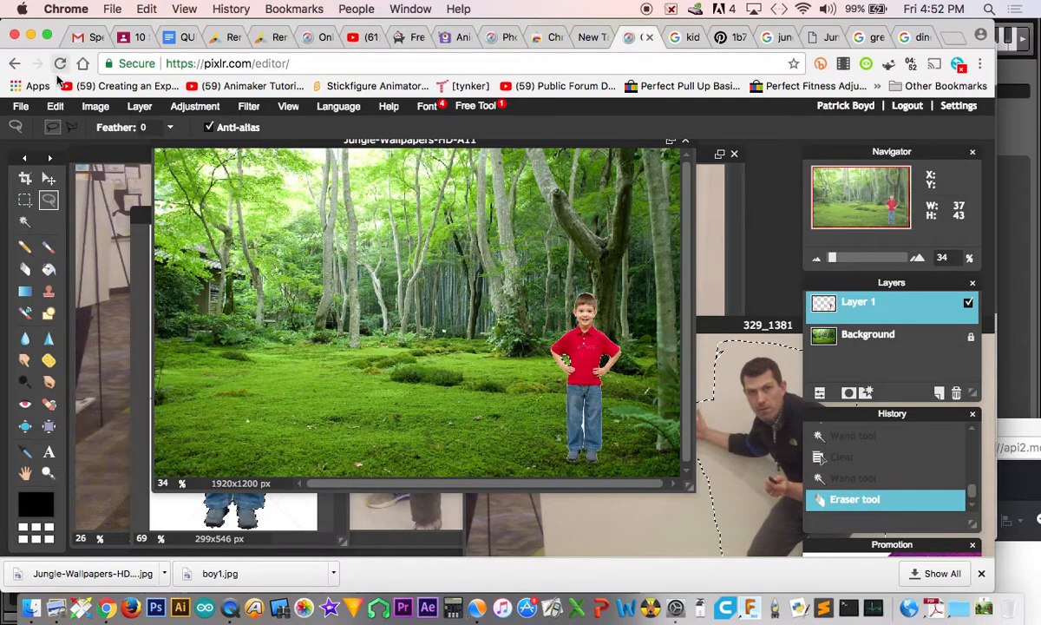
Step: Paste the copied man as a new layer in the jungle image and clear the wall around his head and back using the Wand tool
click(55, 105)
click(59, 203)
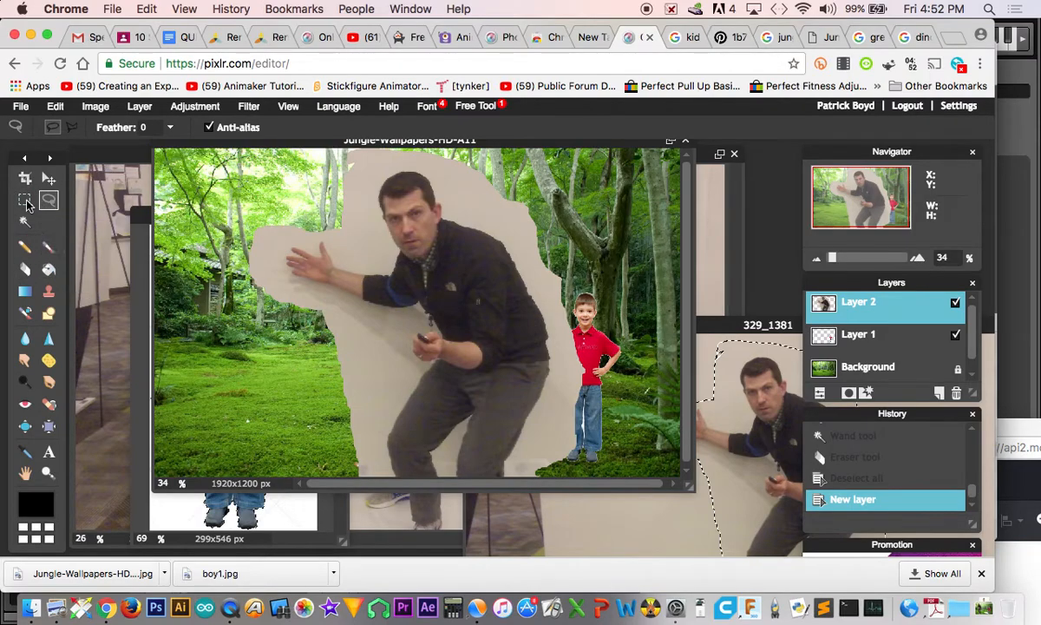
click(24, 221)
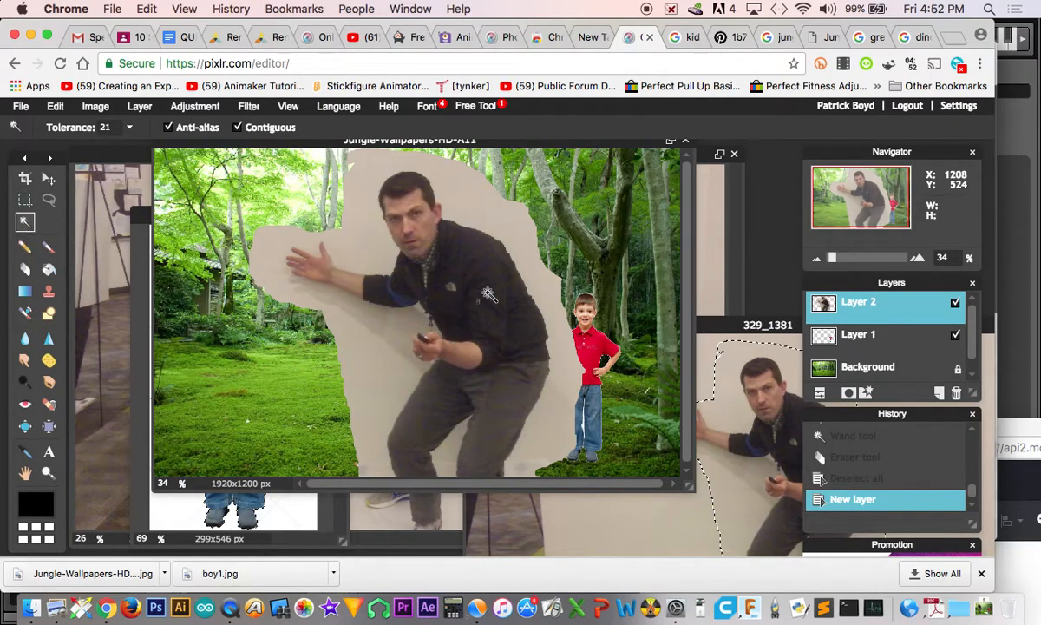
click(343, 248)
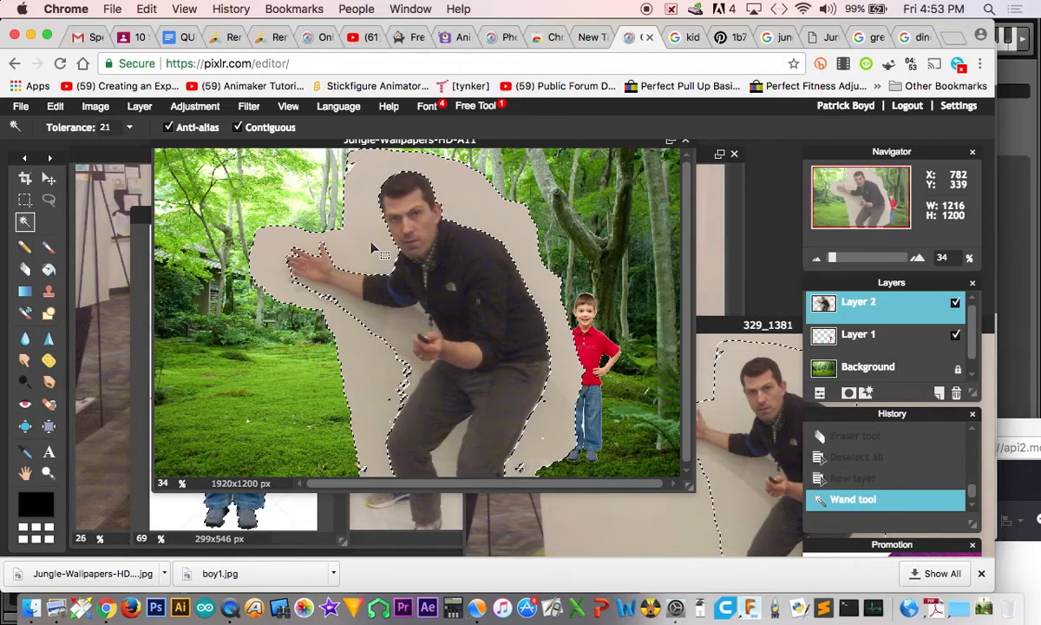
key(Delete)
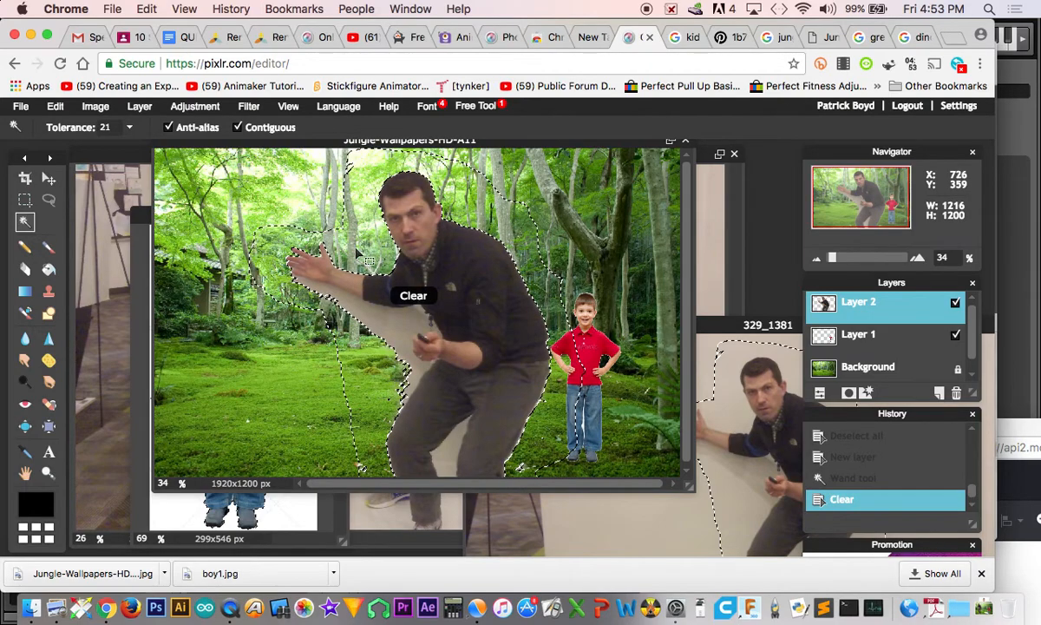
Step: Try to clear the wall beneath the man's outstretched arm with the Wand tool at tolerance 21, and undo the clearing
click(402, 328)
key(Delete)
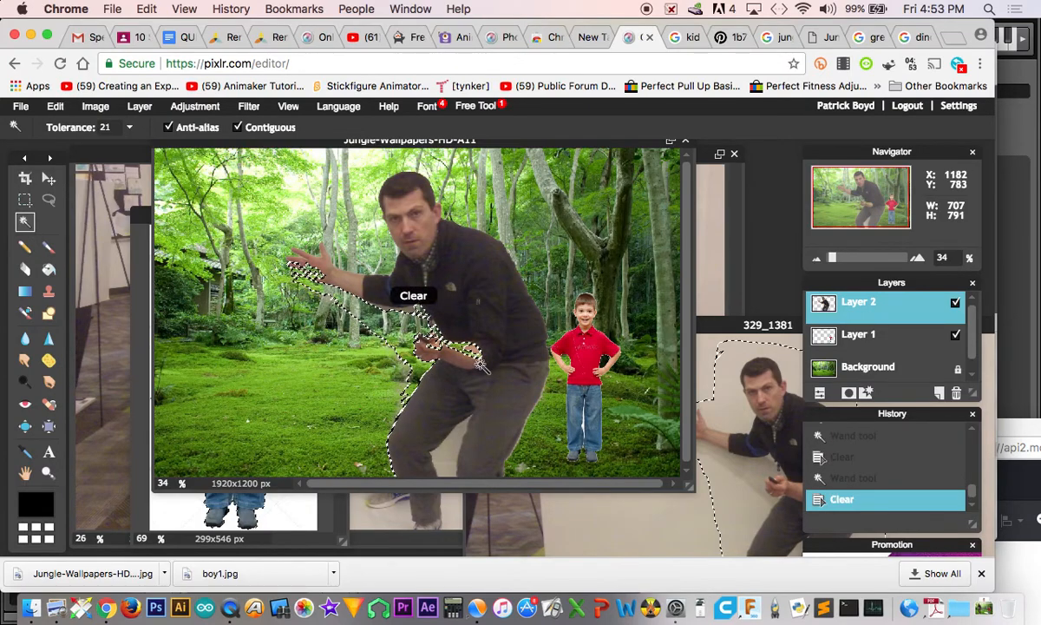
key(super+z)
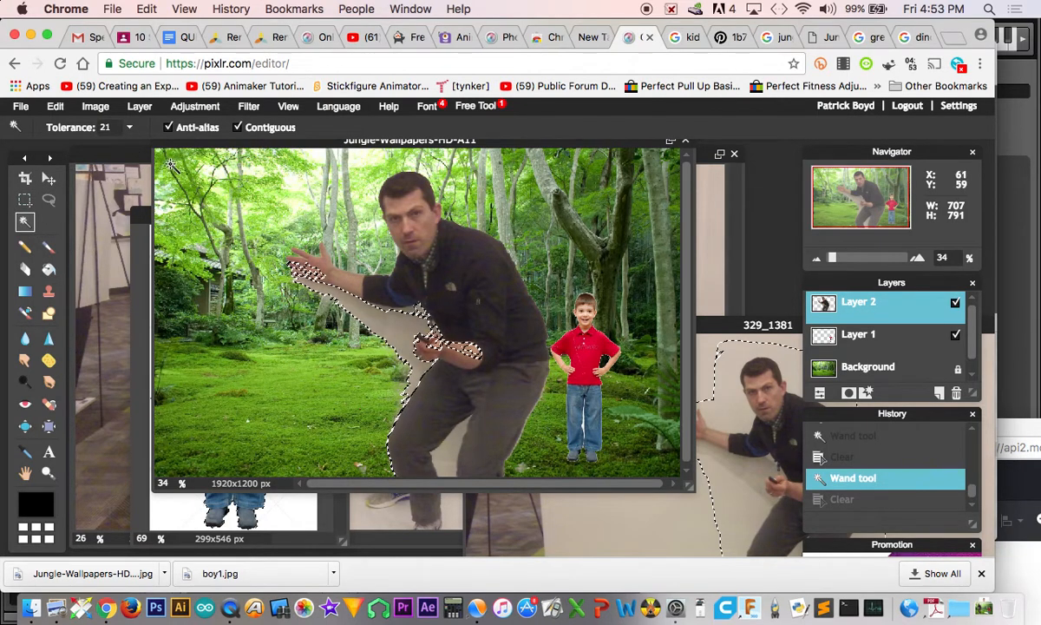
Step: Activate Layer 1 and deselect the selected wall area beneath the man's arm
right_click(311, 269)
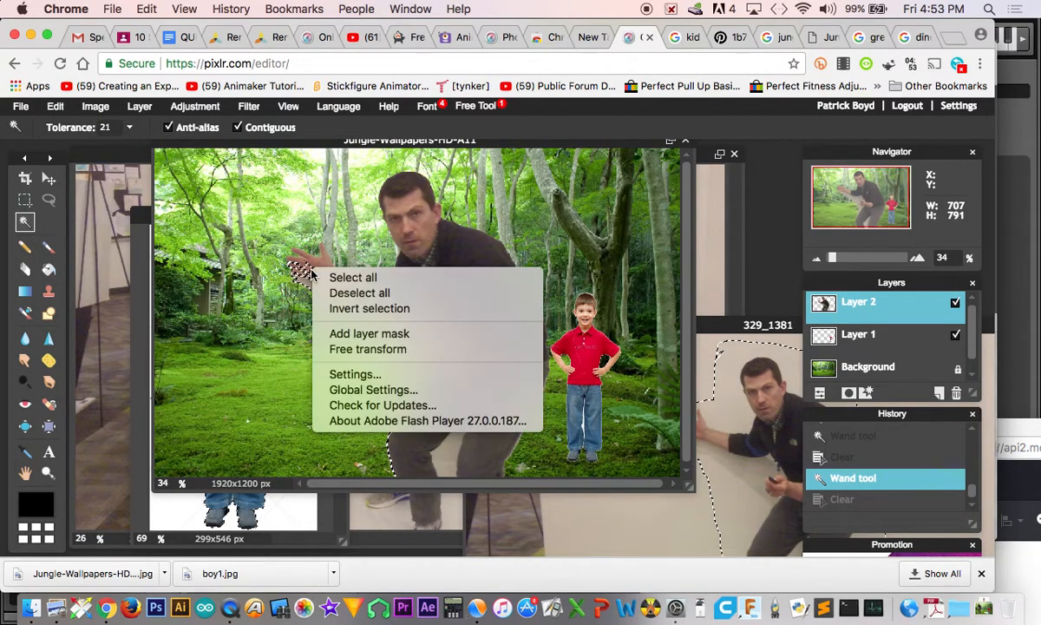
click(335, 293)
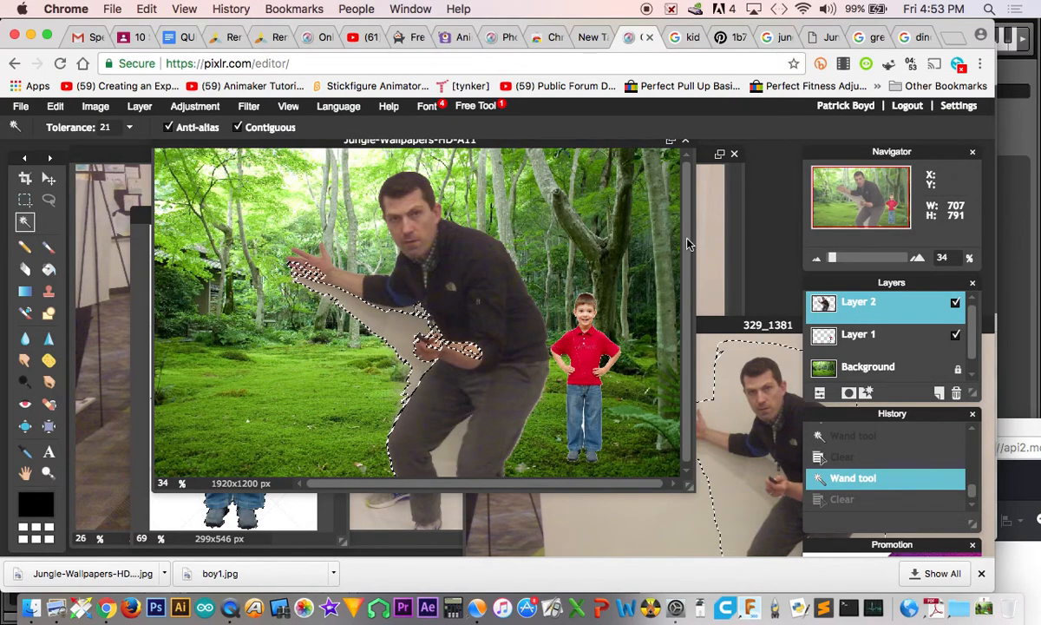
click(49, 178)
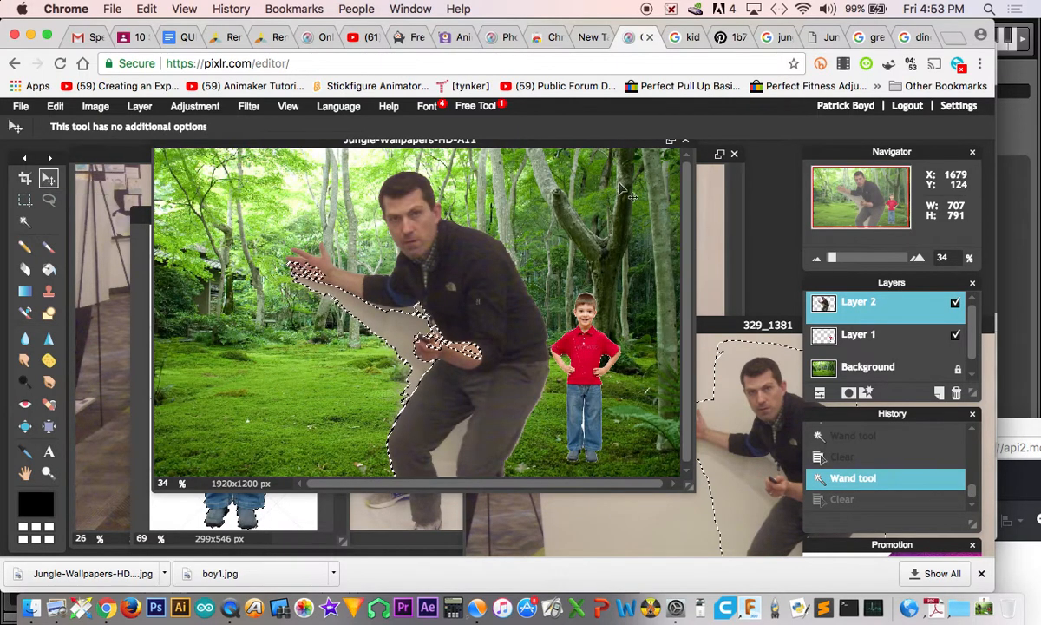
right_click(759, 247)
click(832, 247)
click(872, 339)
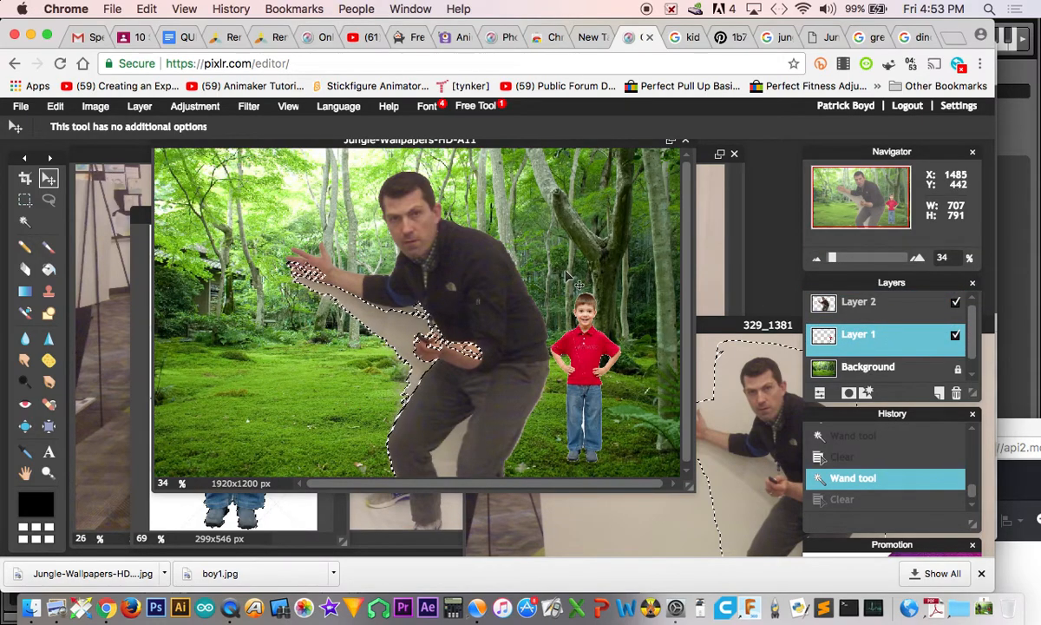
click(24, 222)
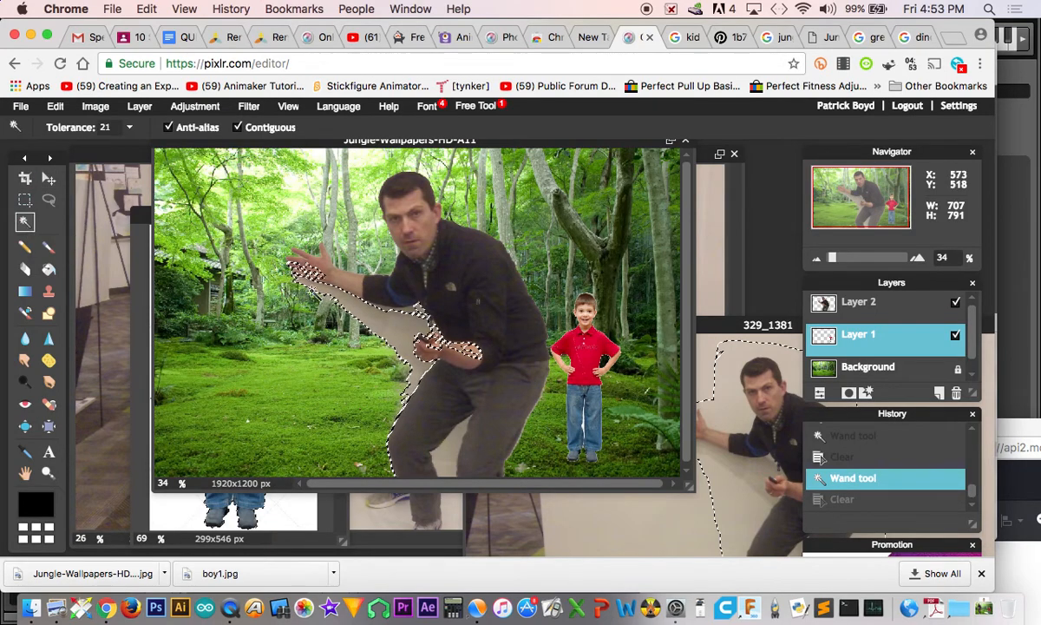
right_click(314, 278)
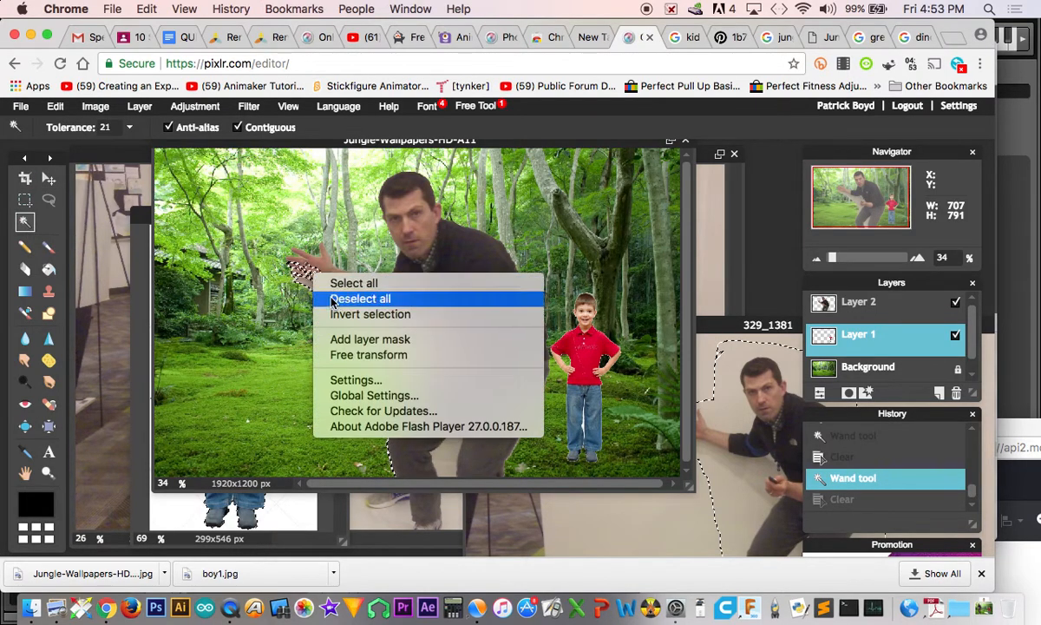
click(333, 299)
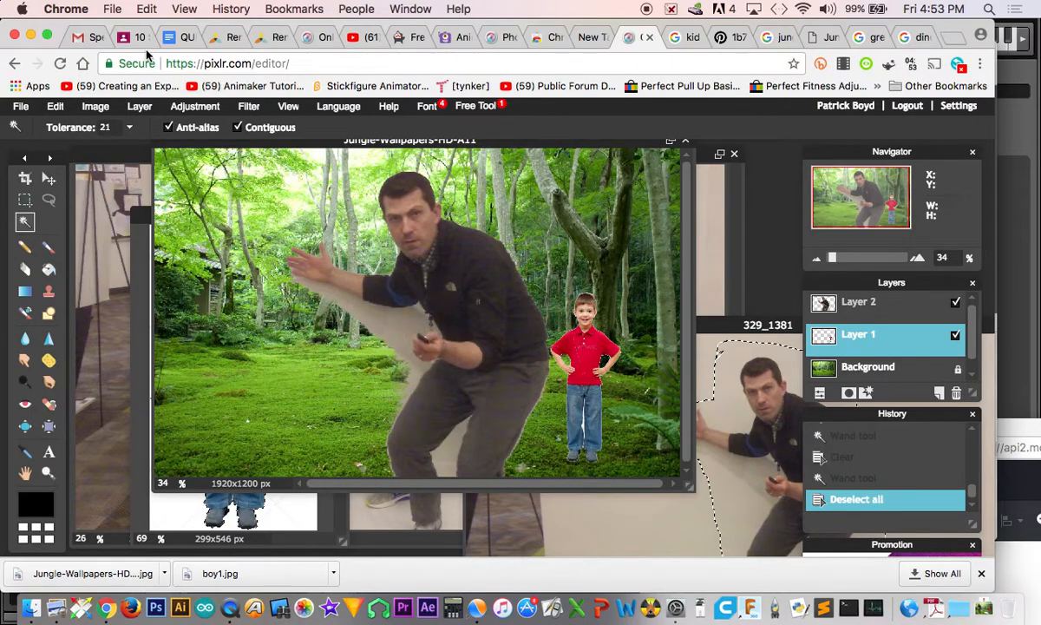
Step: Set the Wand tolerance to 5 and try to select the wall beneath the man's arm with Layer 1 active
click(129, 129)
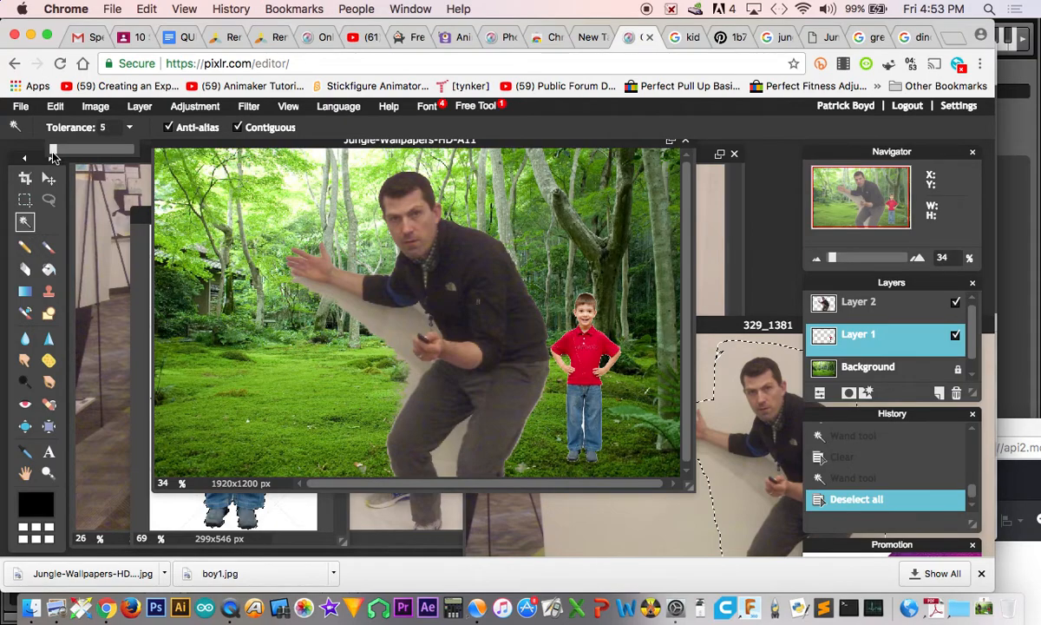
click(23, 219)
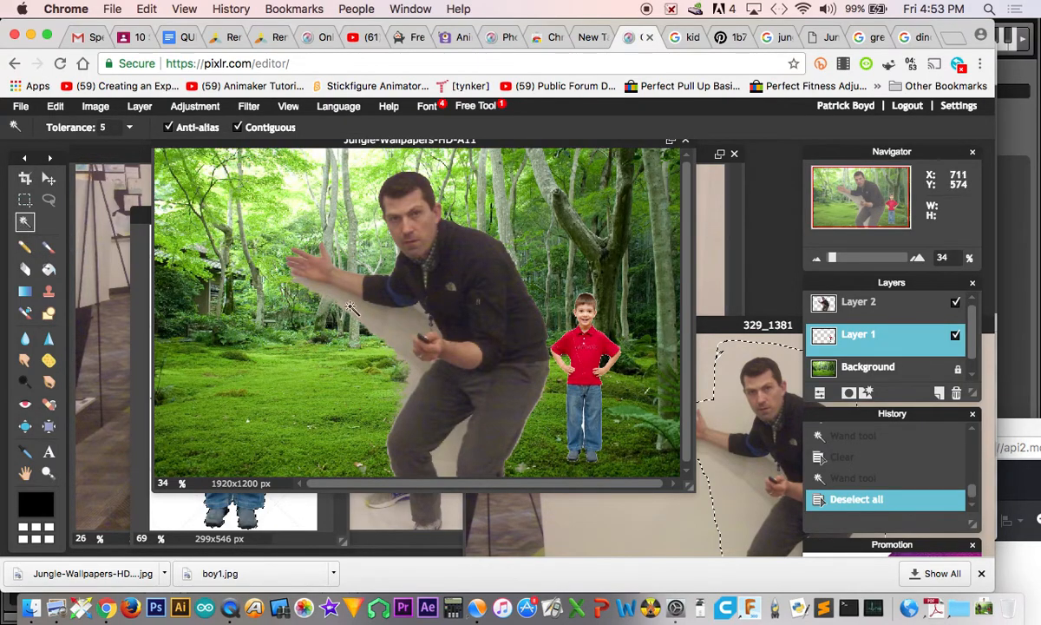
click(382, 323)
click(395, 321)
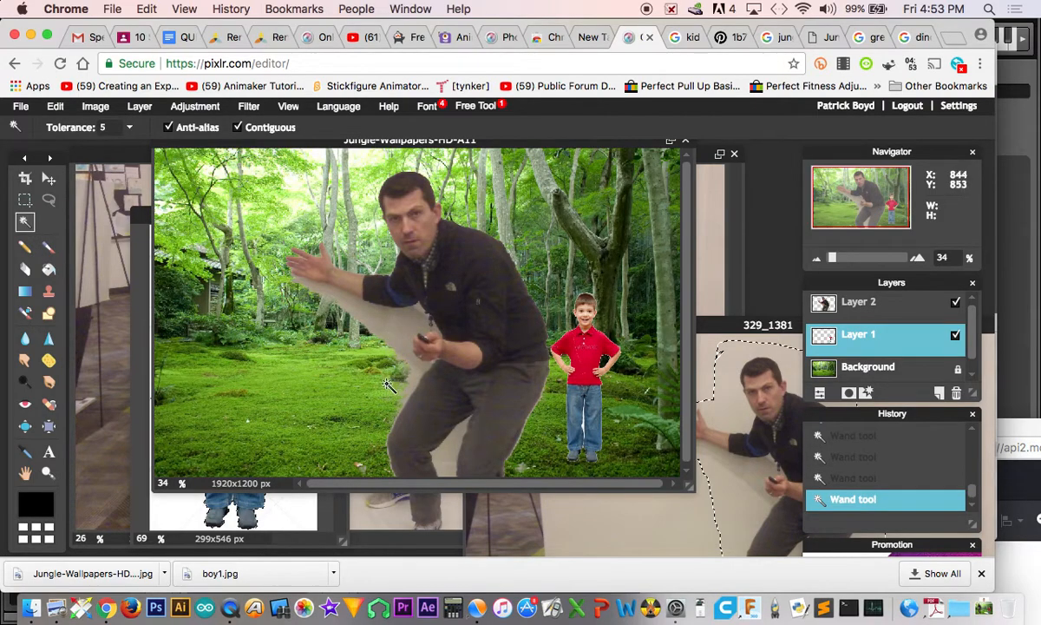
Step: Set the Wand tolerance to 38, activate Layer 2 and select the remaining wall beneath the man's arm
click(129, 127)
click(859, 304)
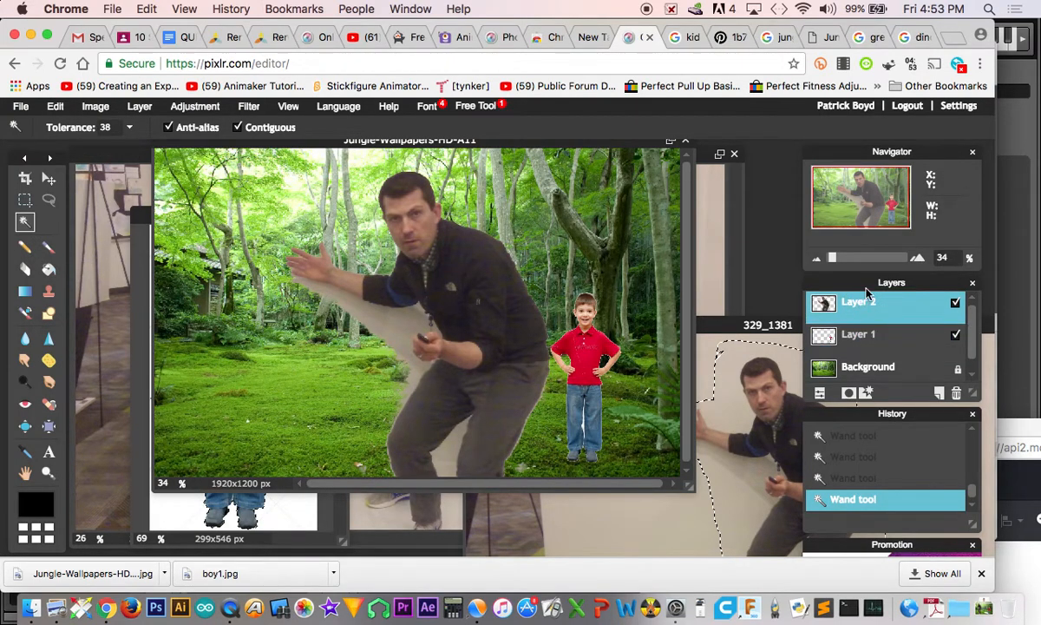
click(859, 337)
click(820, 299)
click(386, 326)
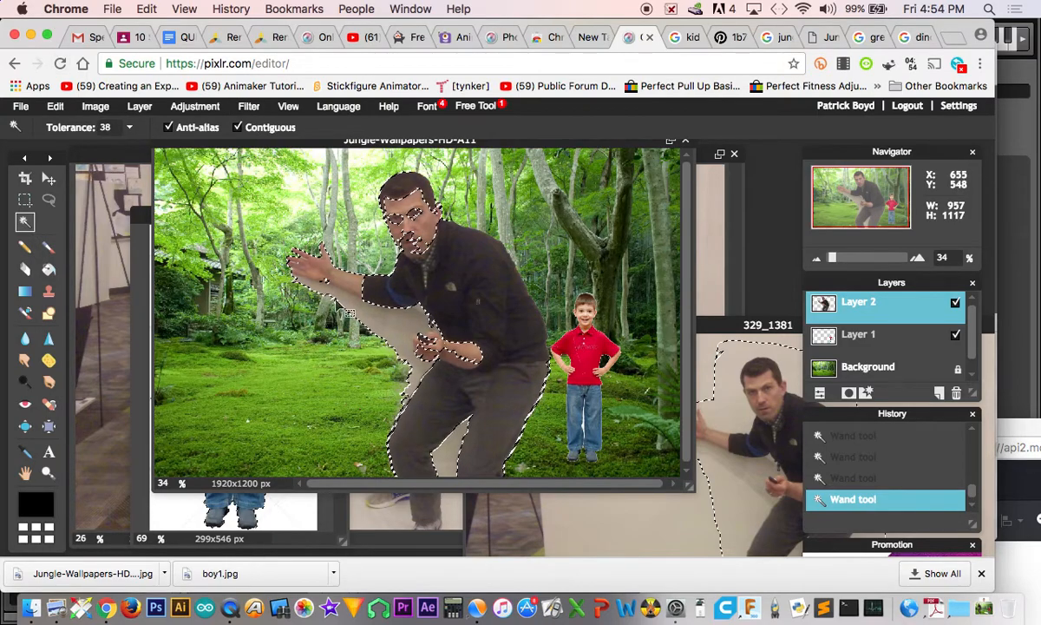
Step: Try to deselect the wand selection on the man's layer, and invert the selection
right_click(335, 298)
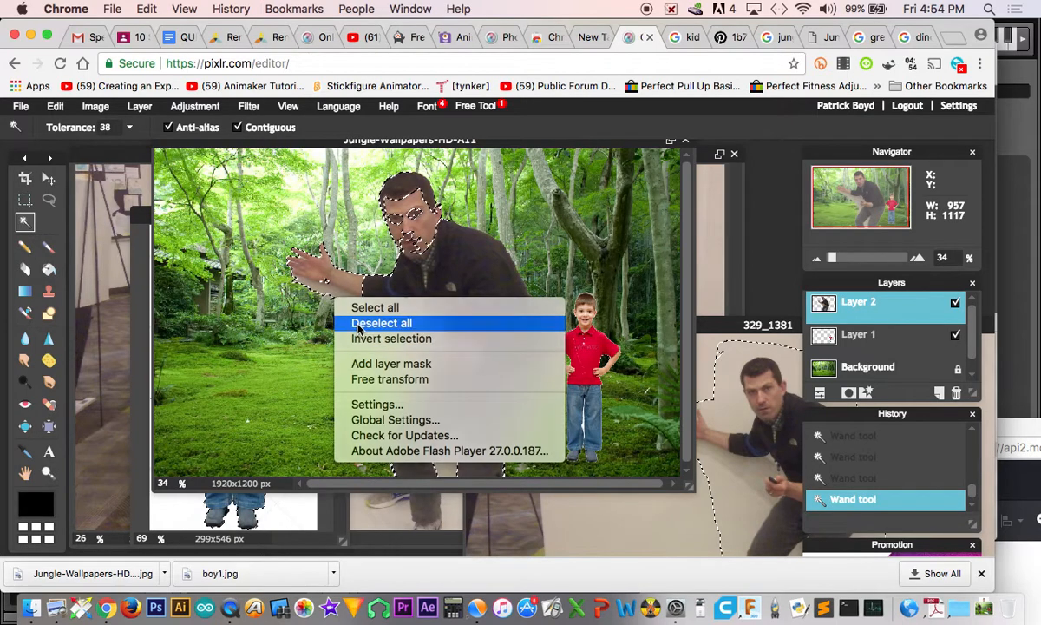
click(356, 329)
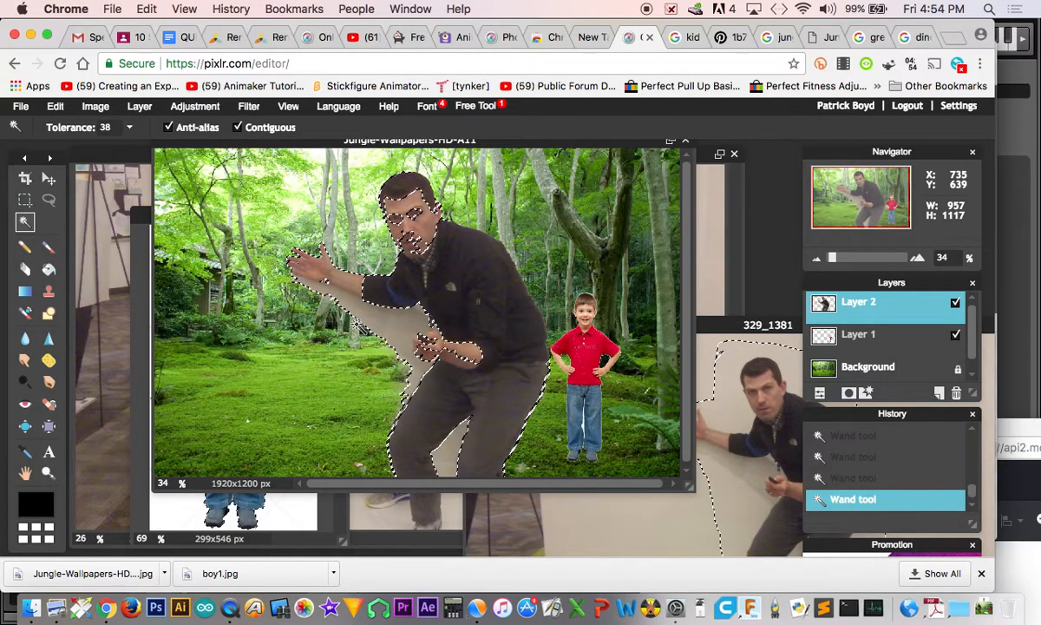
right_click(418, 225)
click(437, 253)
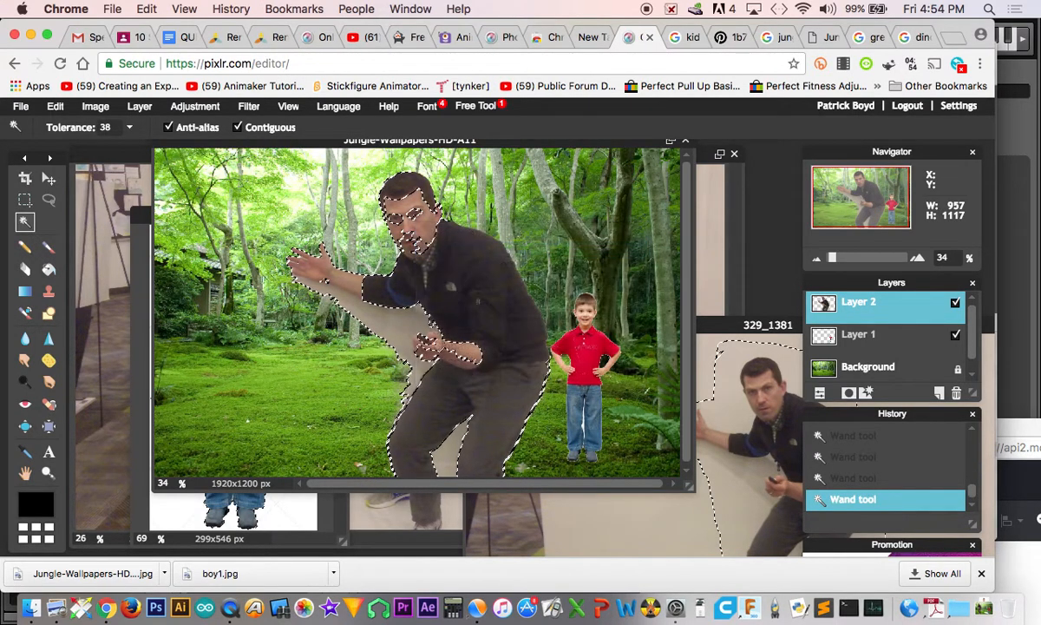
right_click(417, 234)
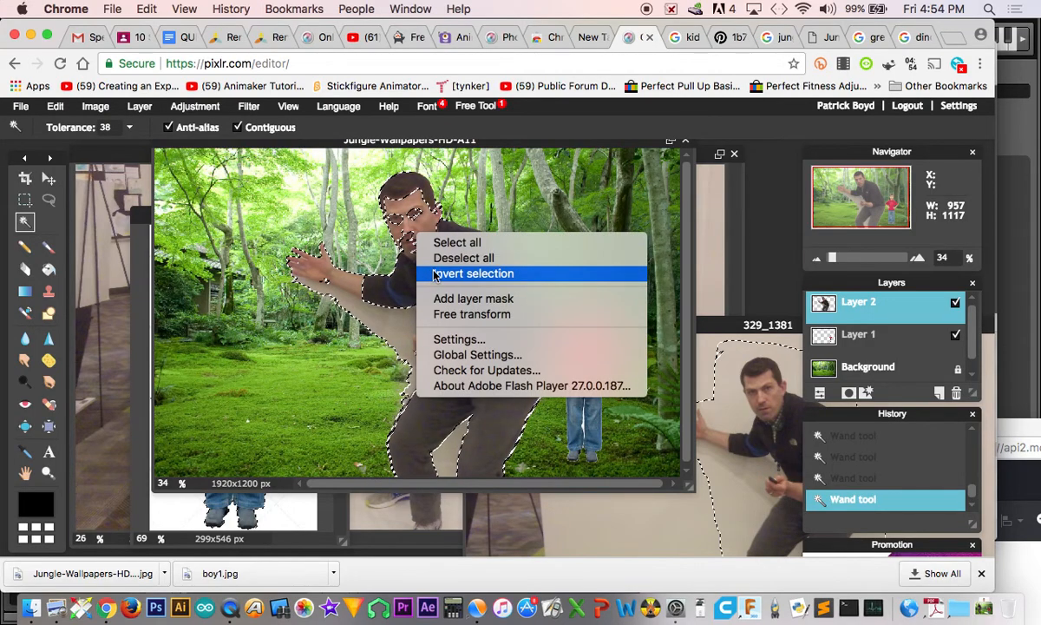
click(427, 274)
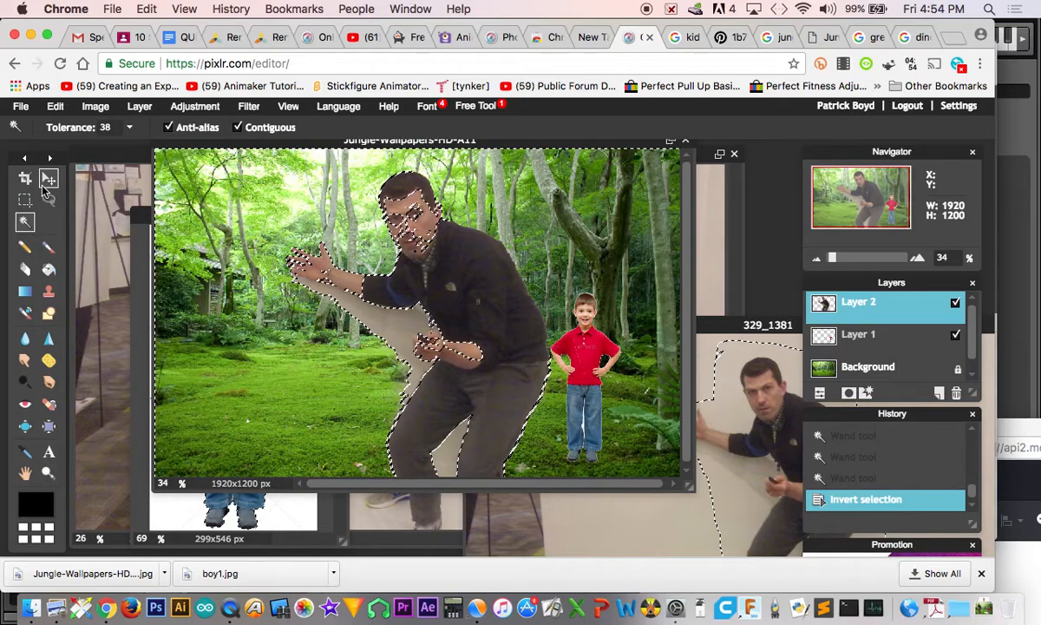
Step: Make Layer 2 the active layer again and deselect everything
click(49, 179)
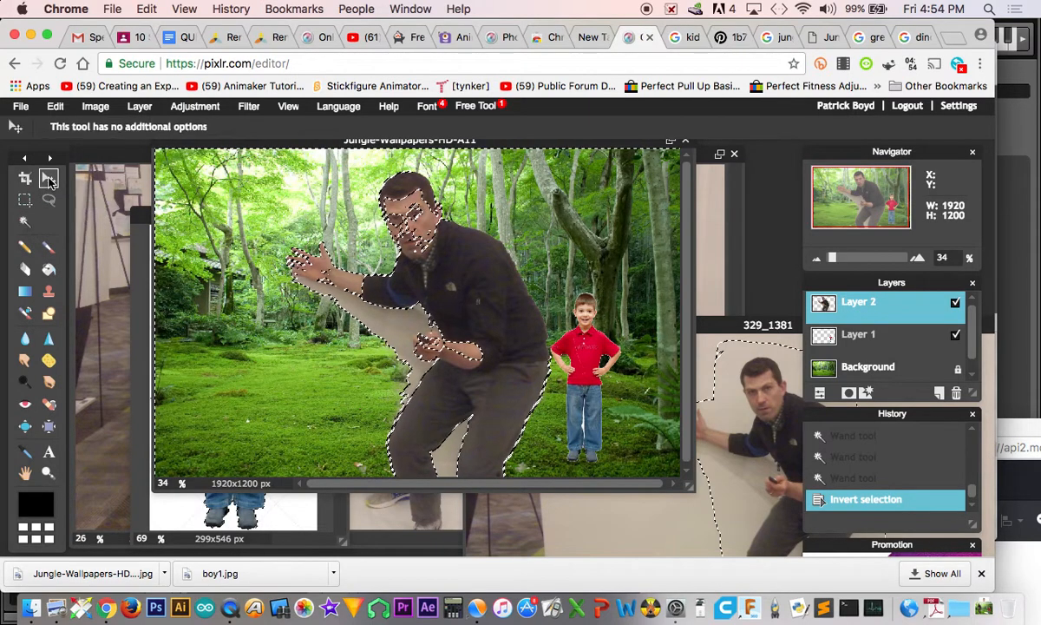
click(833, 334)
click(886, 305)
click(25, 223)
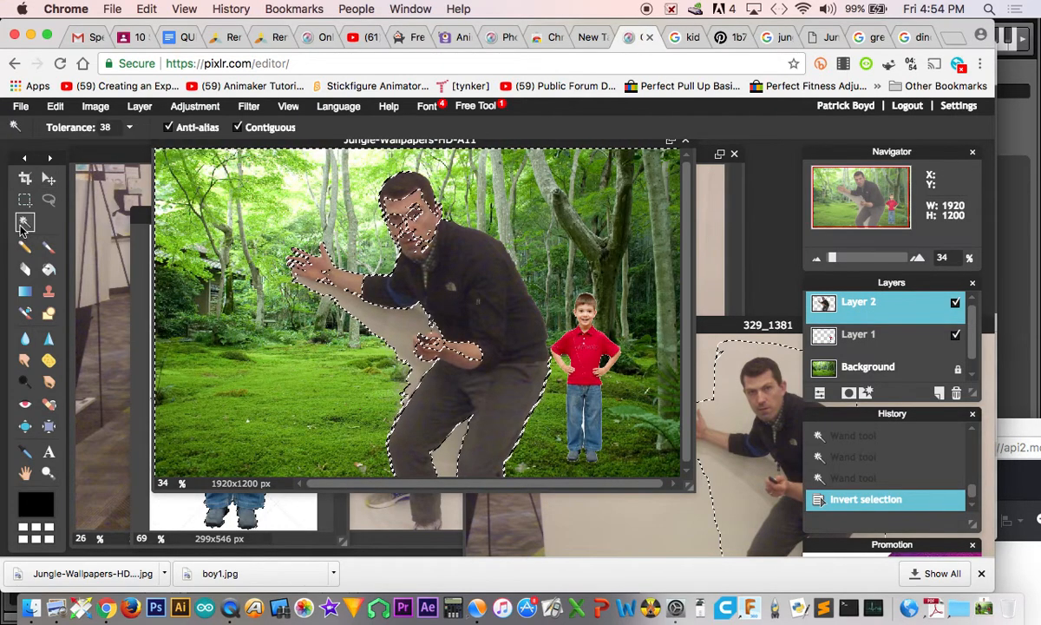
right_click(380, 293)
click(401, 316)
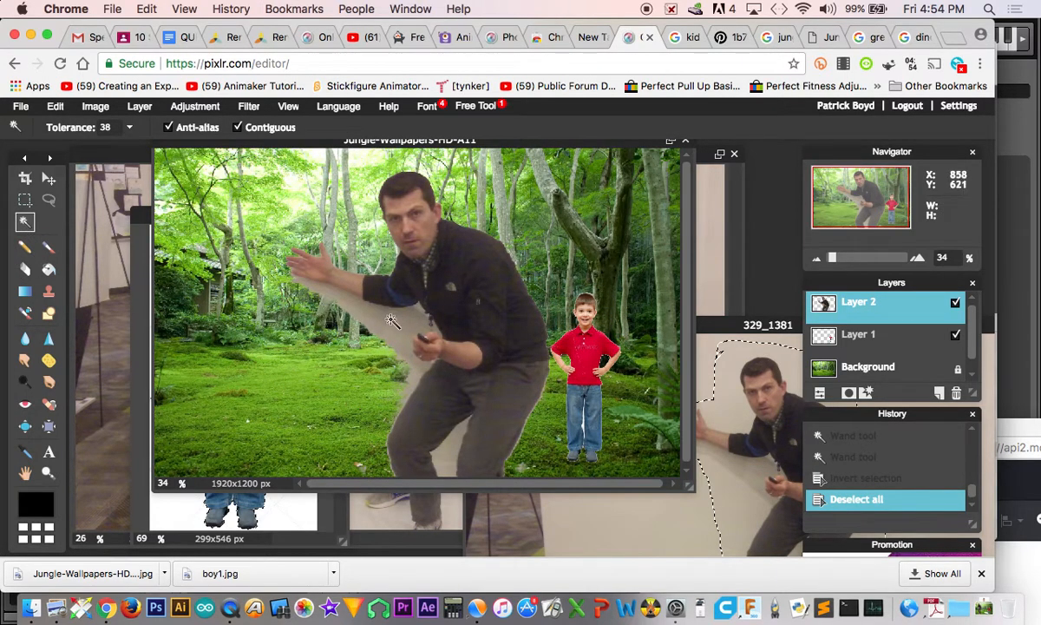
Step: Try selecting the wall beneath the man's arm once more with the Wand at tolerance 38, and deselect all
click(392, 320)
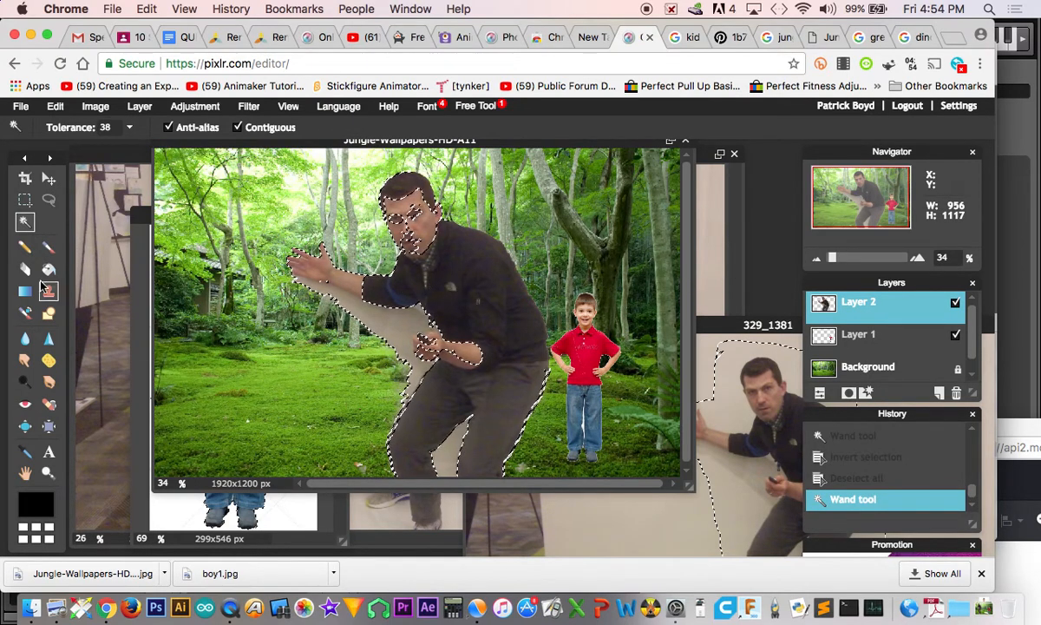
click(117, 128)
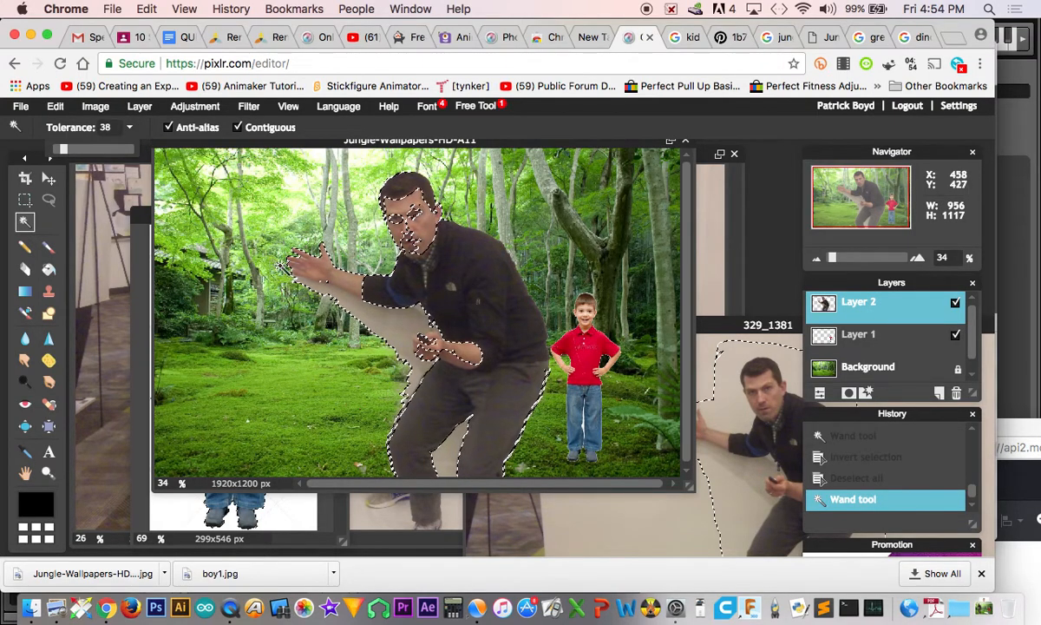
right_click(303, 273)
click(330, 294)
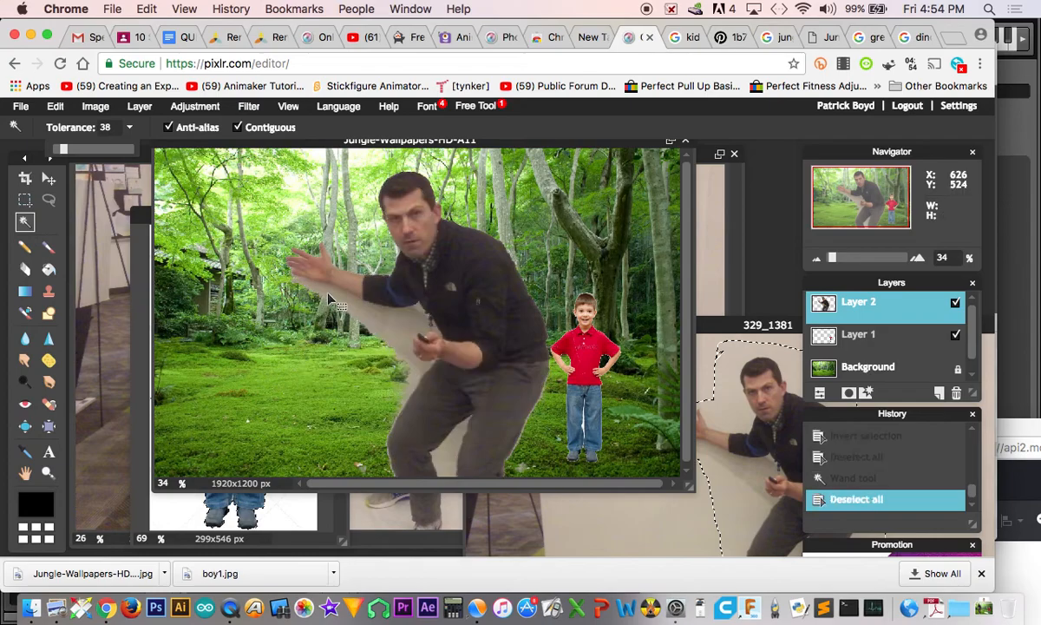
Step: Set the Wand tolerance to 10 and clear the wall beneath the man's outstretched arm on Layer 2 in three successive selections
click(22, 225)
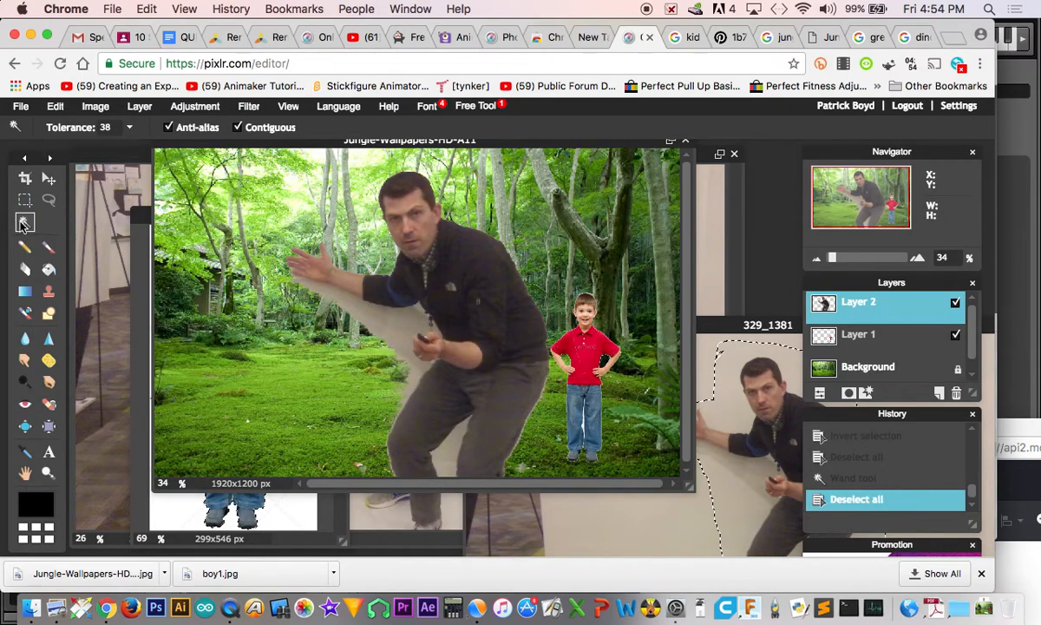
click(128, 128)
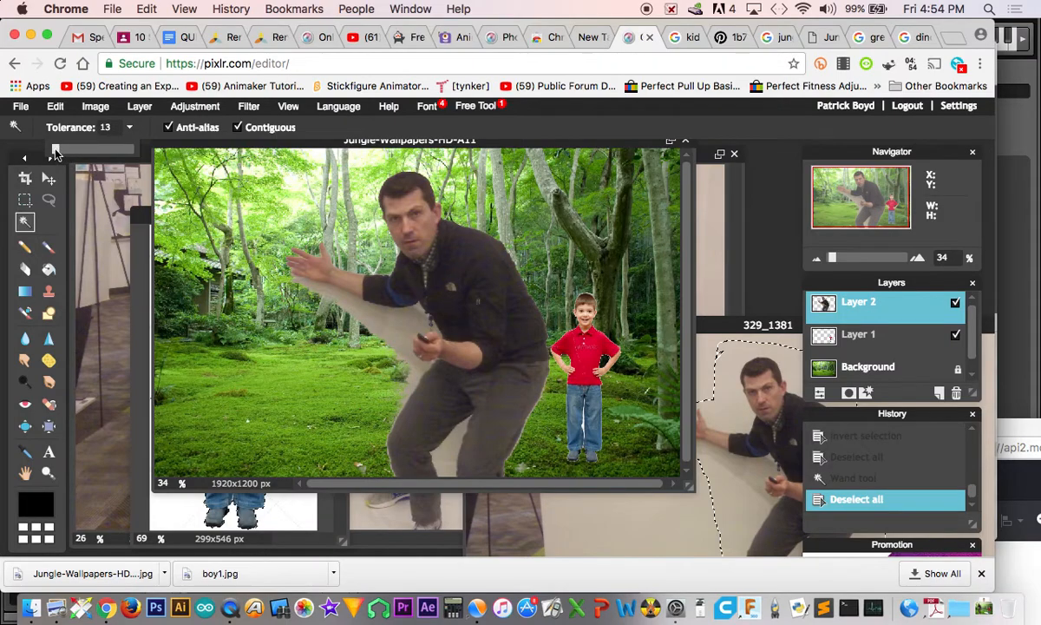
click(373, 320)
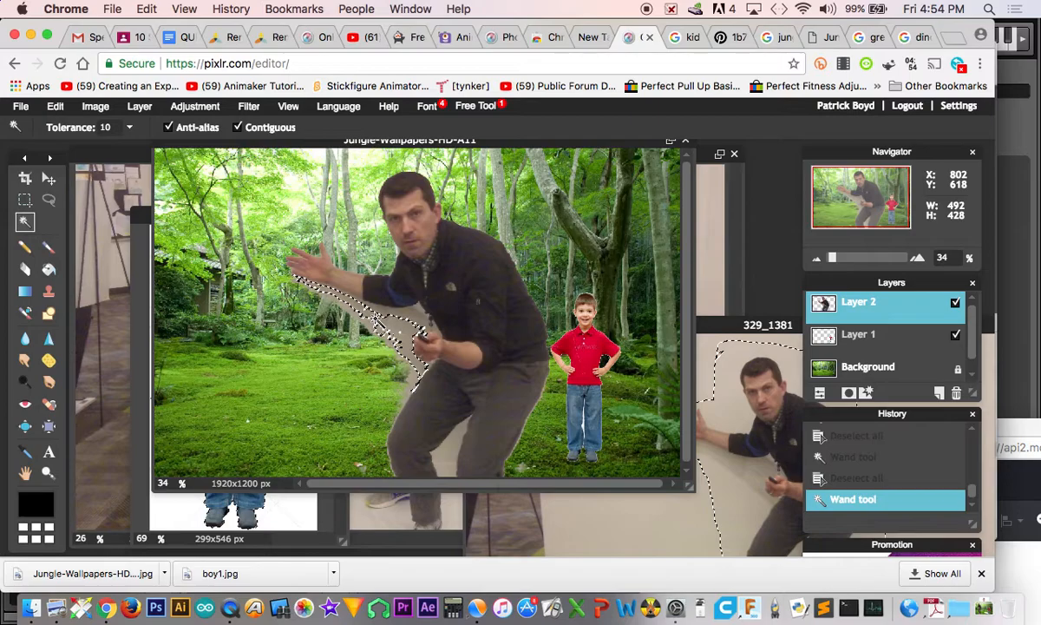
key(Delete)
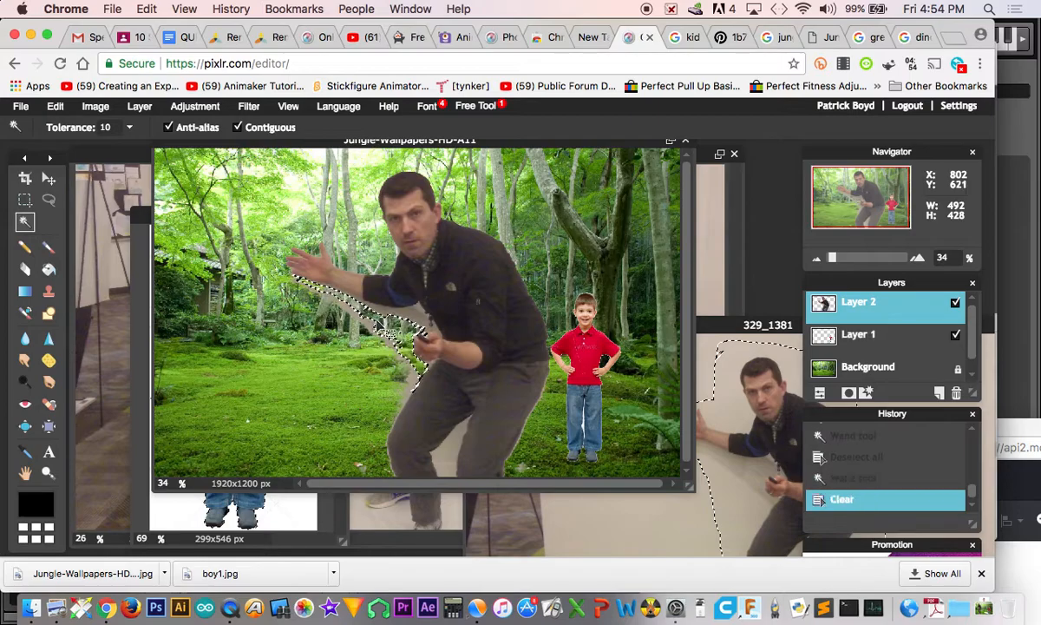
click(406, 317)
key(Delete)
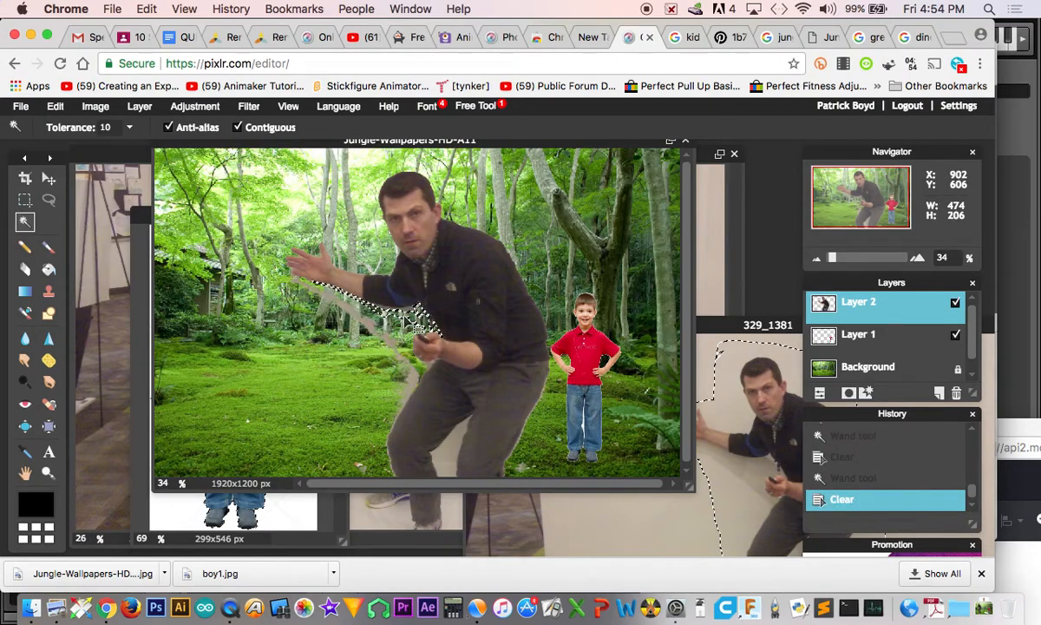
click(367, 326)
key(Delete)
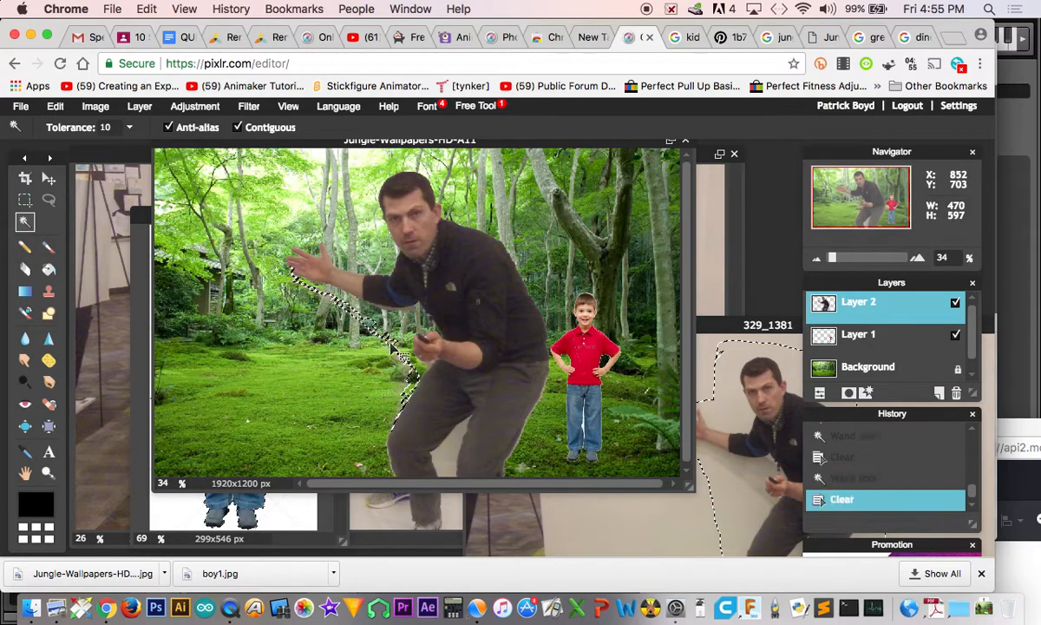
Step: Clear two more small wall remnants beneath the man's outstretched arm on Layer 2 with the Wand at tolerance 10
click(400, 361)
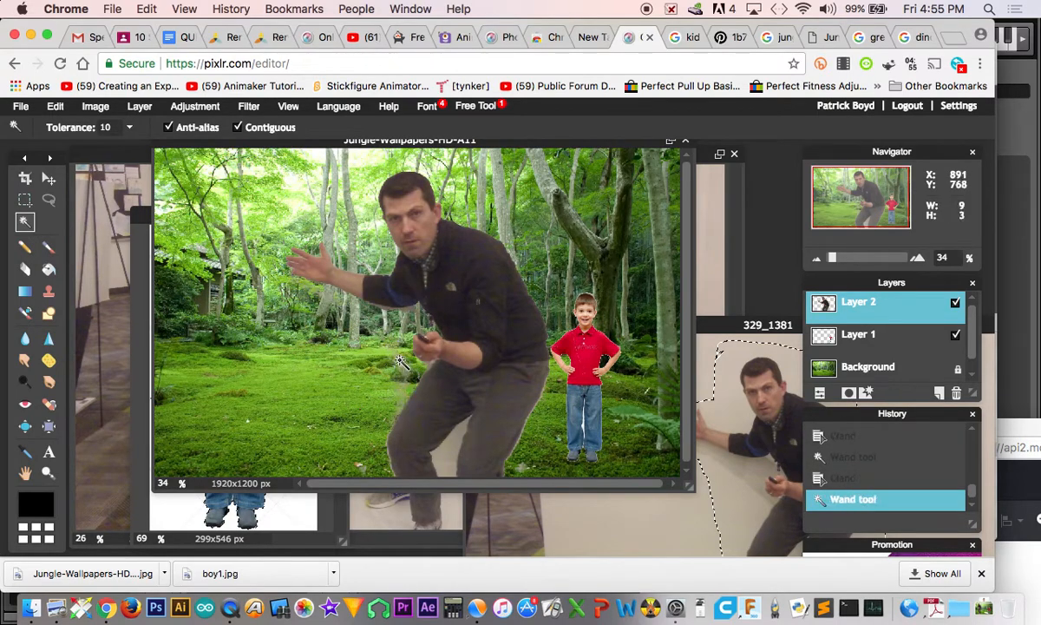
key(Delete)
click(371, 337)
key(Delete)
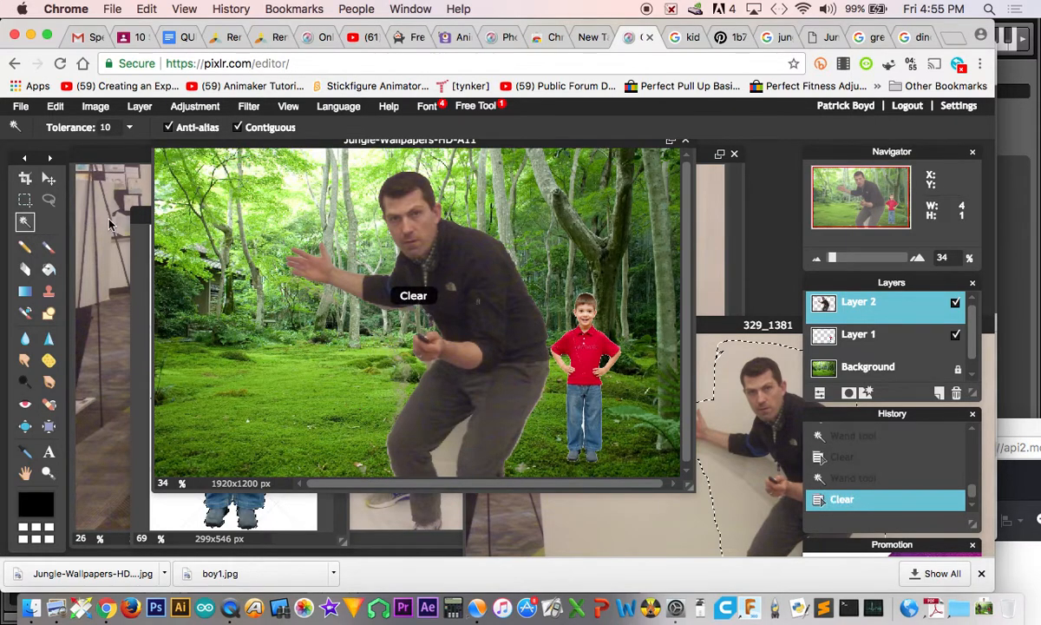
Step: Try to erase the leftover wall beneath the man's arm and between his legs with the Eraser at brush size 160
click(25, 269)
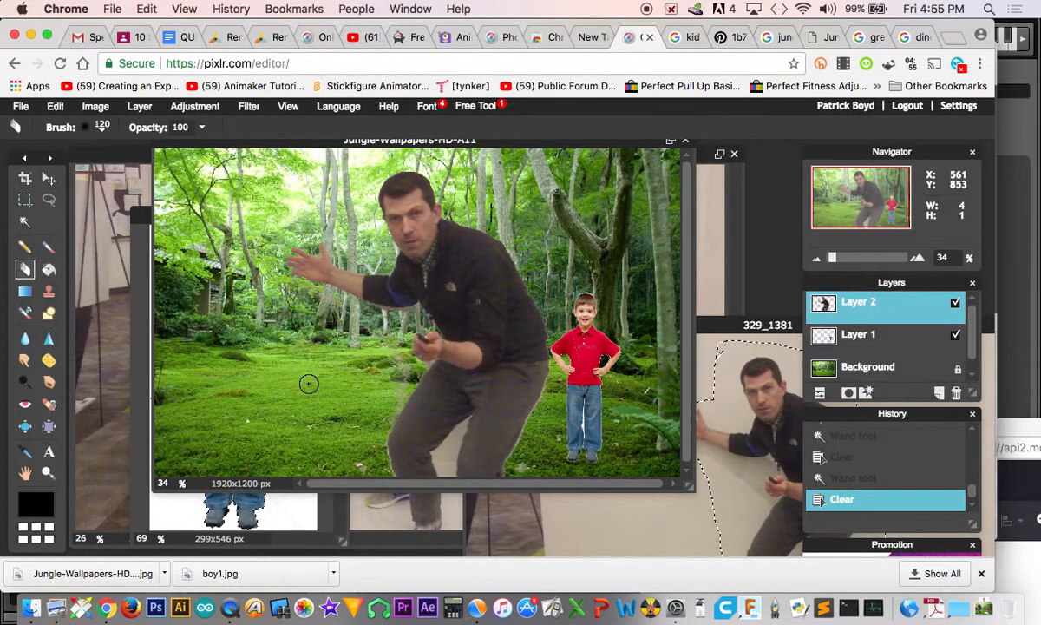
key(bracketright)
mouse_move(388, 345)
mouse_down()
mouse_move(399, 385)
mouse_move(398, 362)
mouse_move(373, 347)
mouse_up()
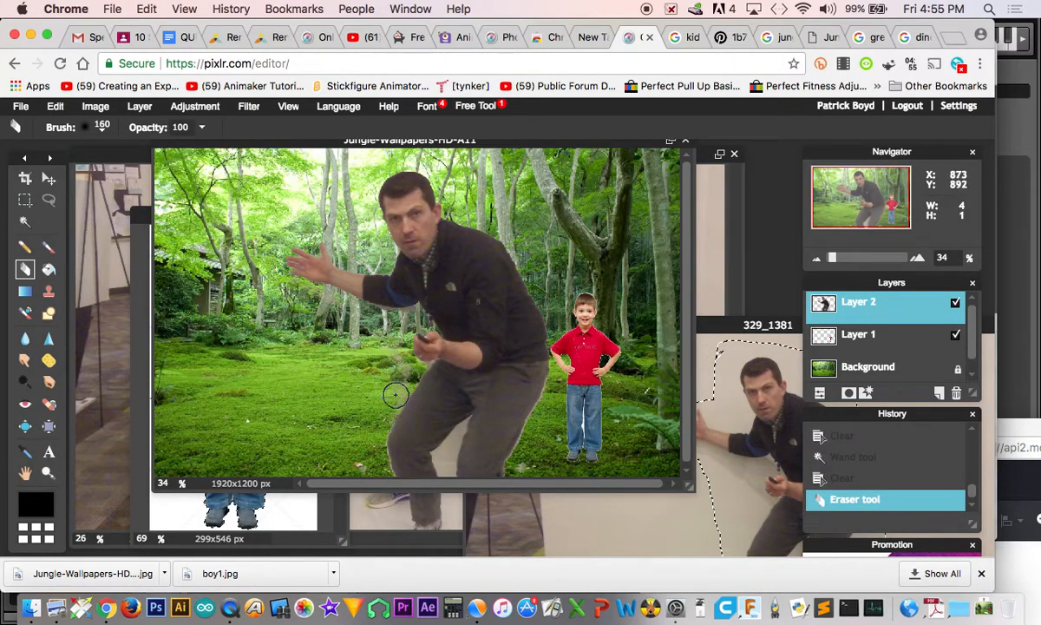
drag(385, 419, 360, 391)
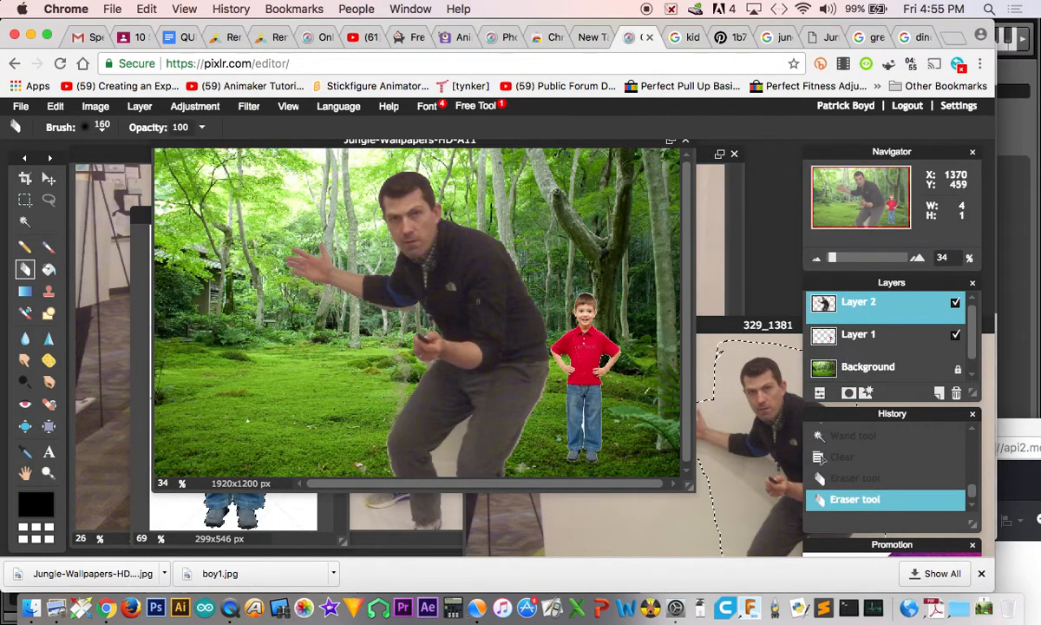
click(449, 458)
click(448, 442)
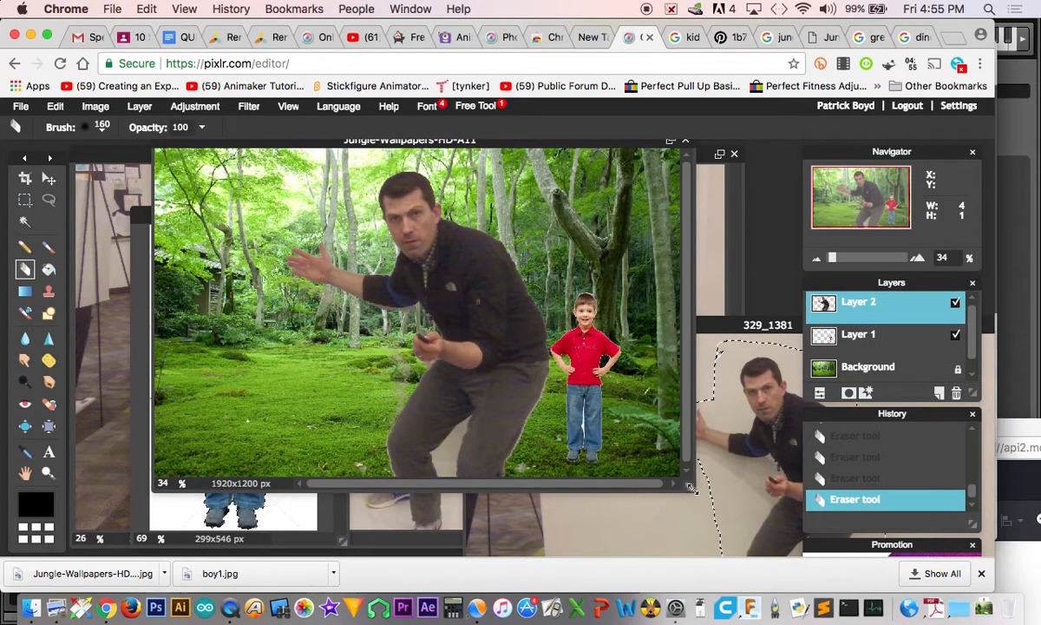
Step: Enlarge the jungle image window so the whole picture fits inside it
drag(690, 488, 752, 590)
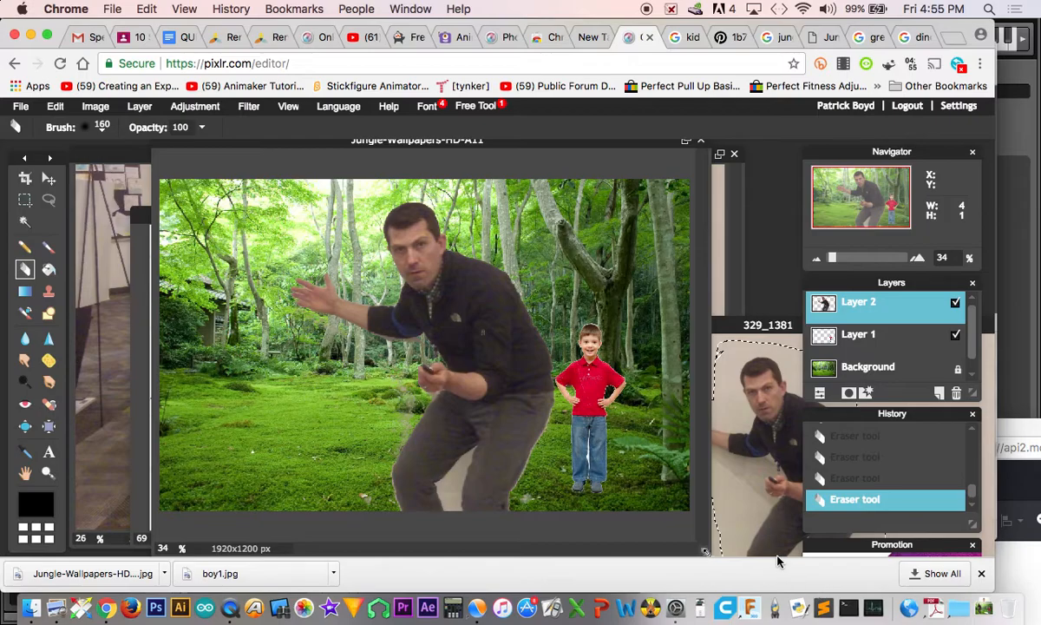
drag(777, 561, 791, 525)
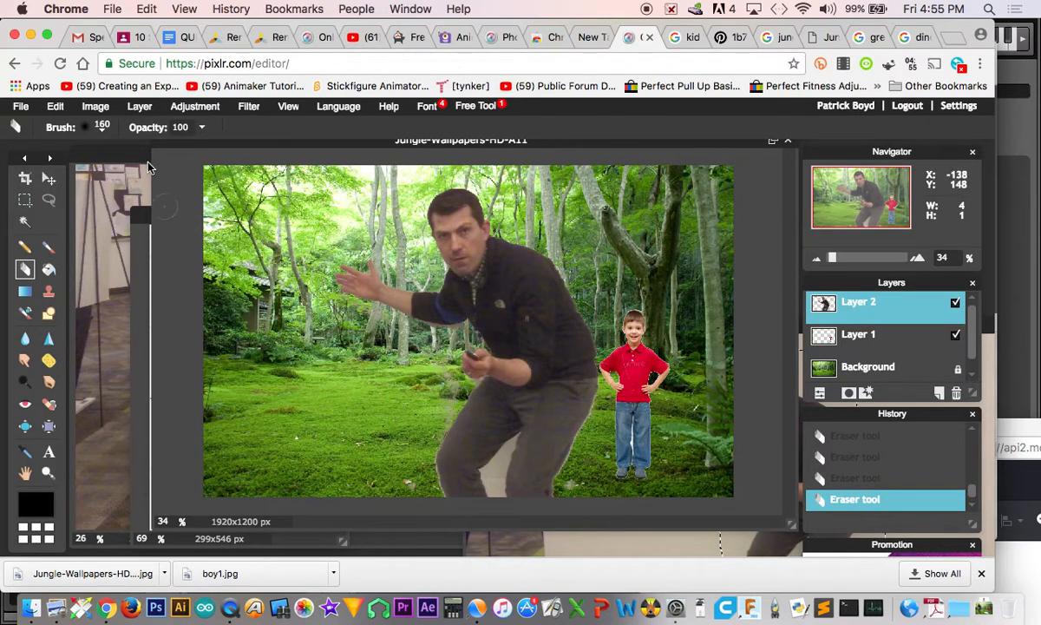
click(200, 129)
click(161, 232)
Step: Select the wall between the man's legs with the Wand at tolerance 10 and erase it with the size 160 Eraser
click(24, 221)
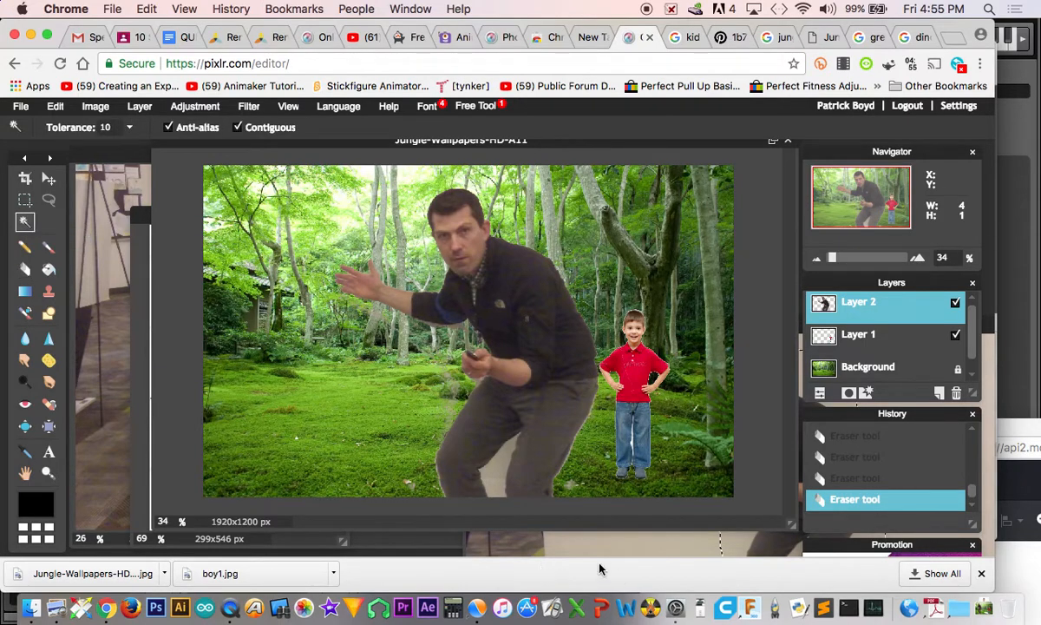
click(497, 468)
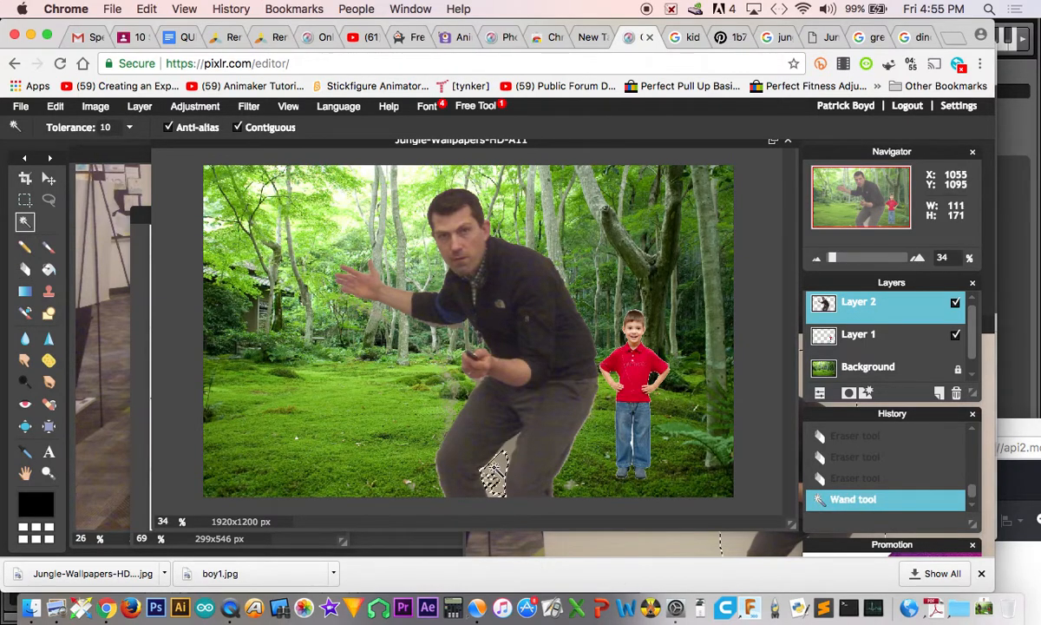
click(24, 269)
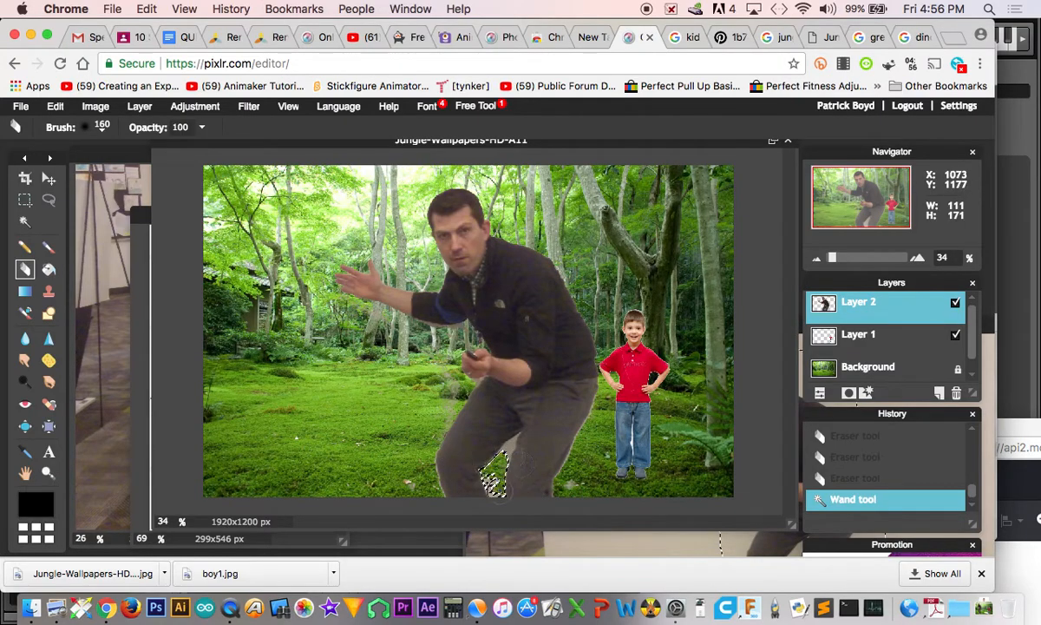
click(486, 468)
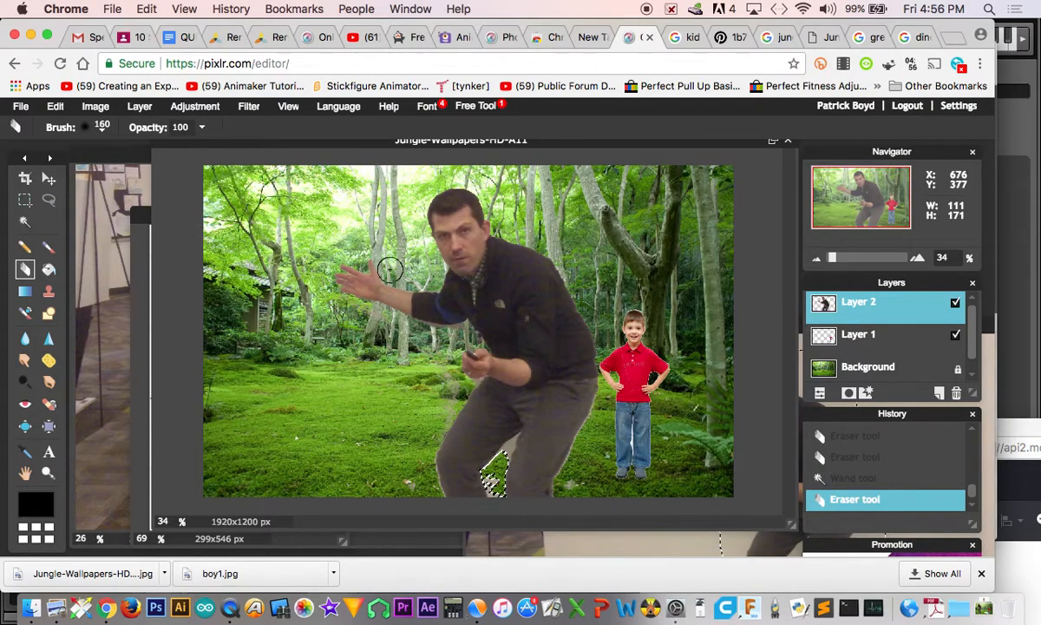
Step: Make Layer 2 active with the Move tool and try to start a free transform of the man
click(49, 179)
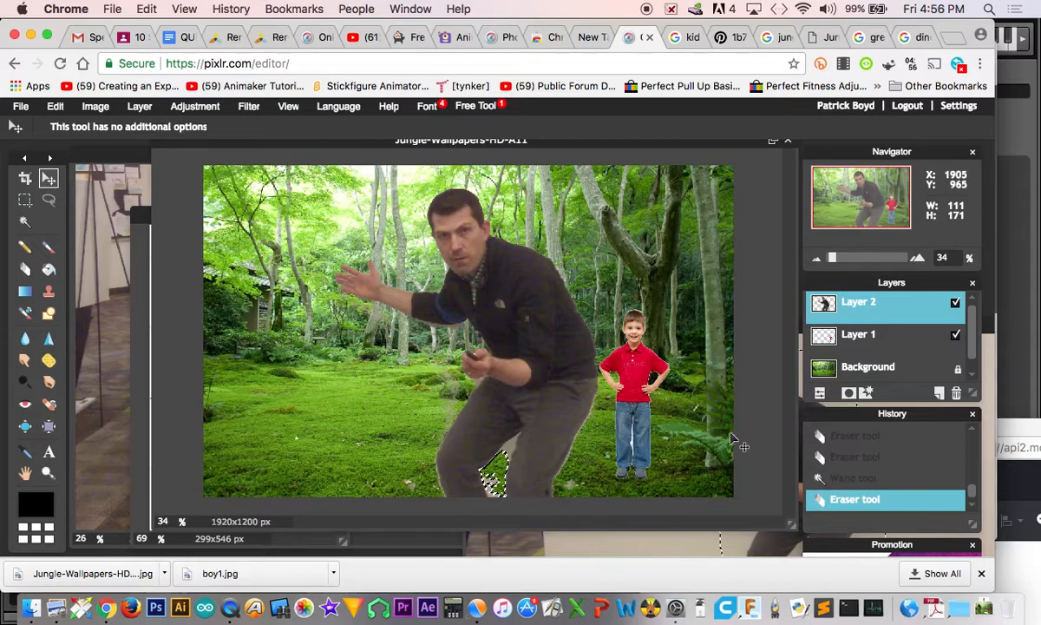
click(870, 340)
click(828, 302)
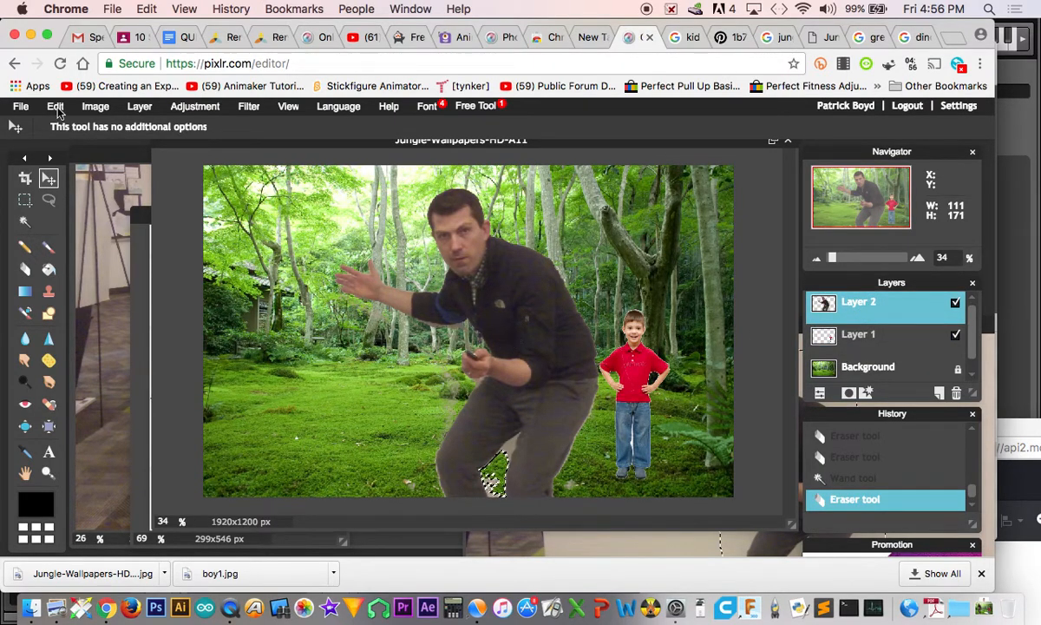
click(95, 106)
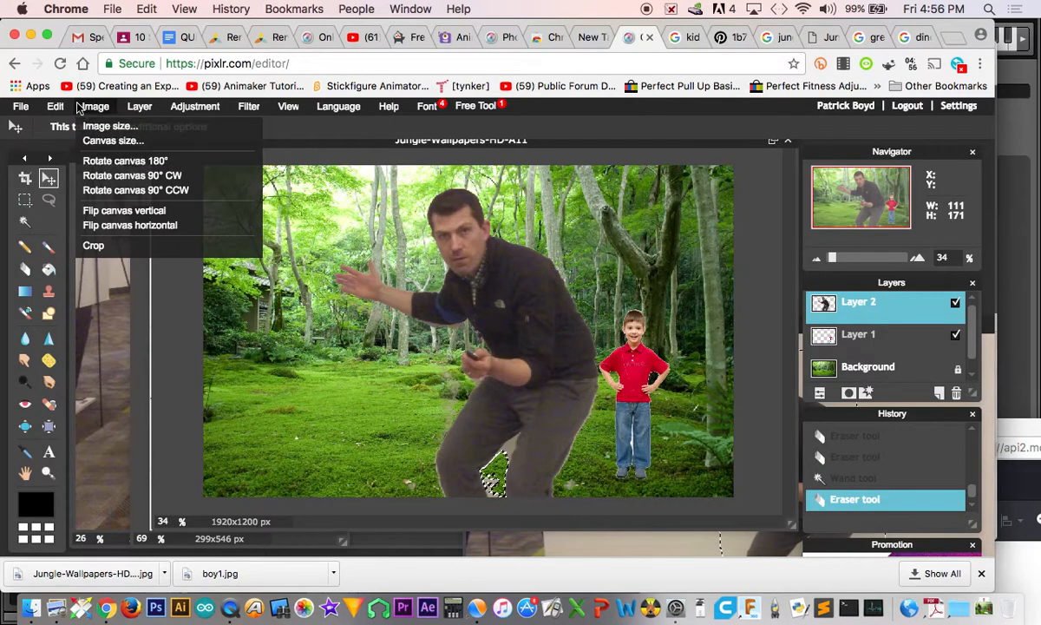
click(84, 222)
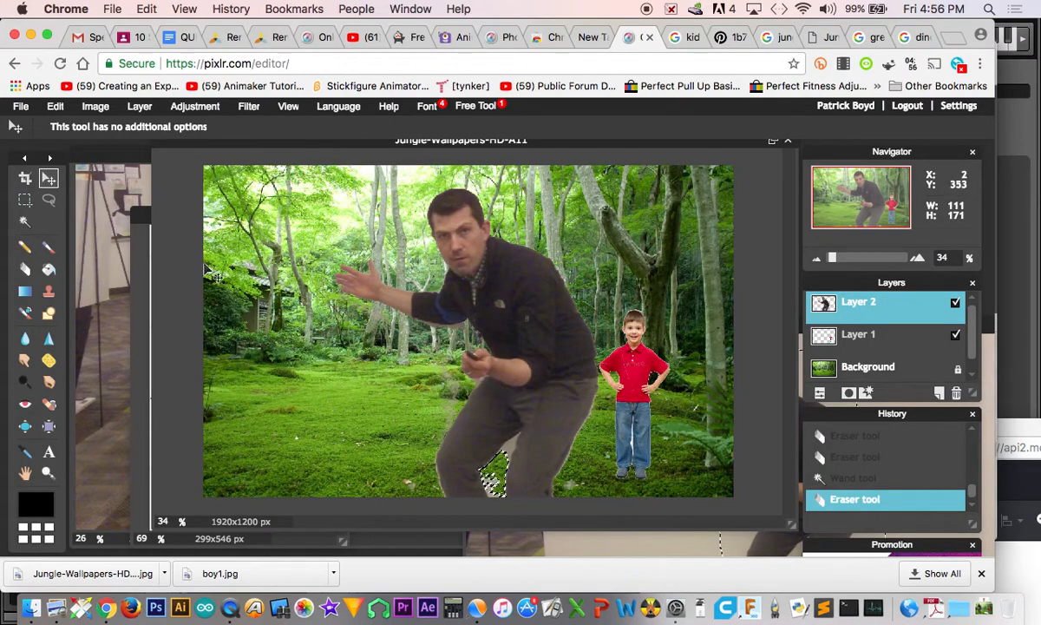
Step: Deselect the wand selection between the man's legs
click(25, 222)
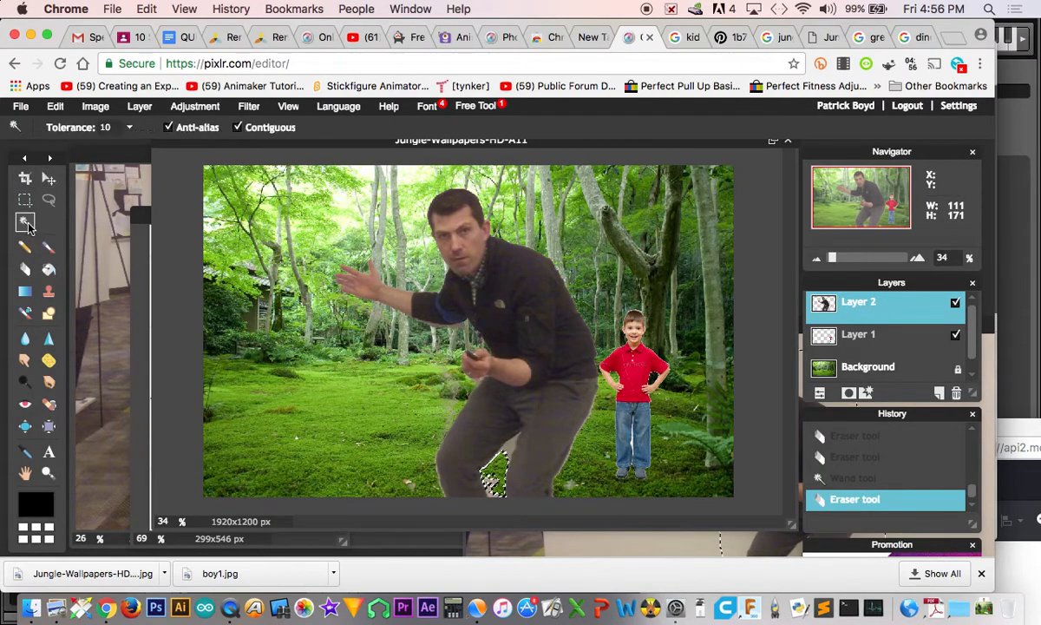
right_click(451, 443)
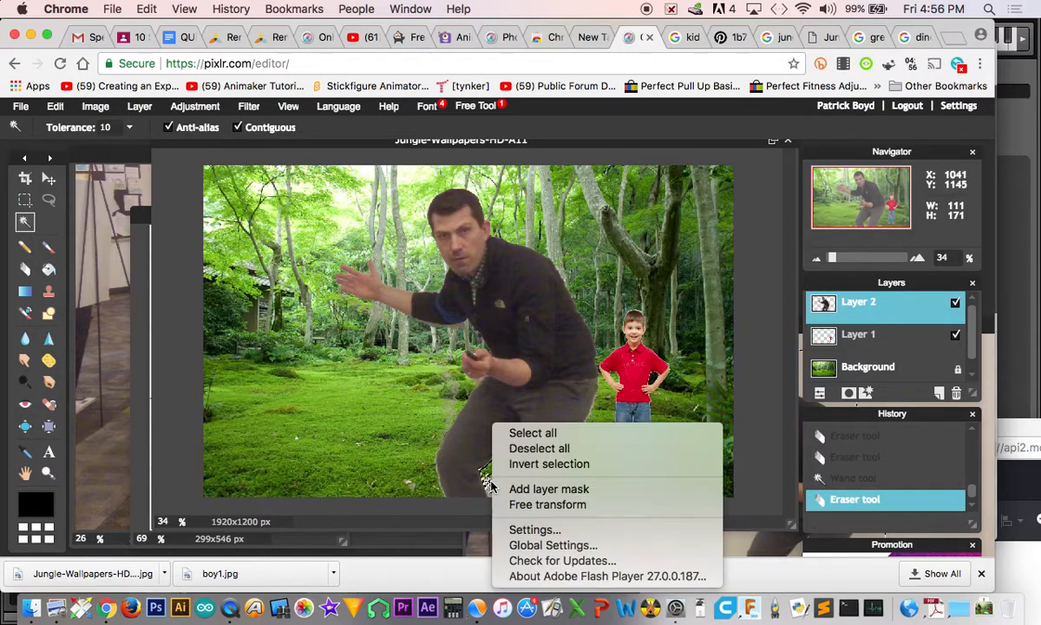
click(517, 450)
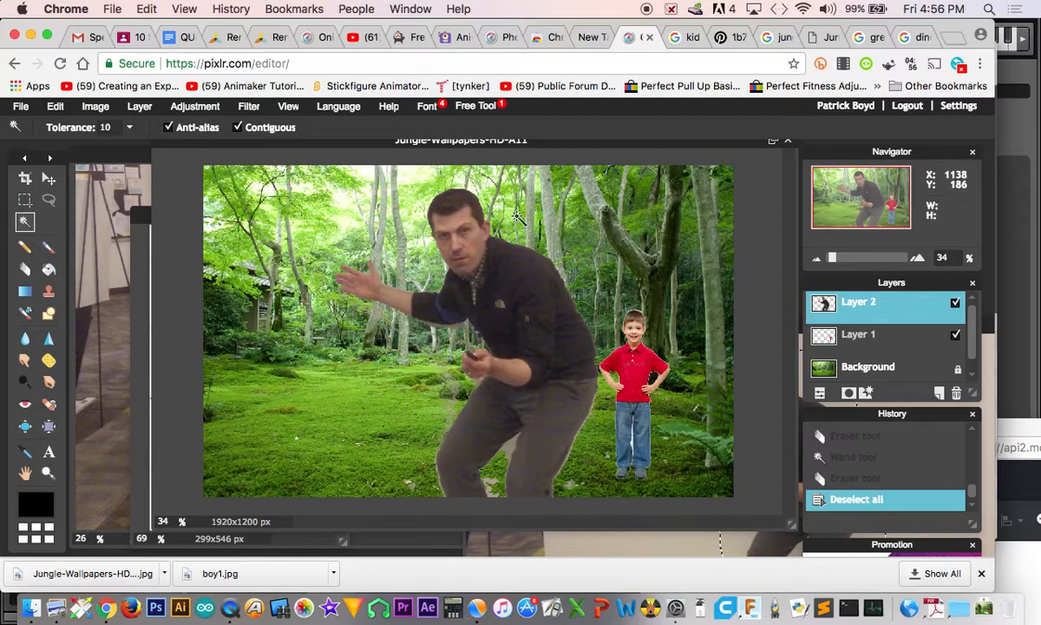
Step: Free-transform the man on Layer 2 down to about 570 × 800 px and place him on the left side of the jungle clearing
click(48, 180)
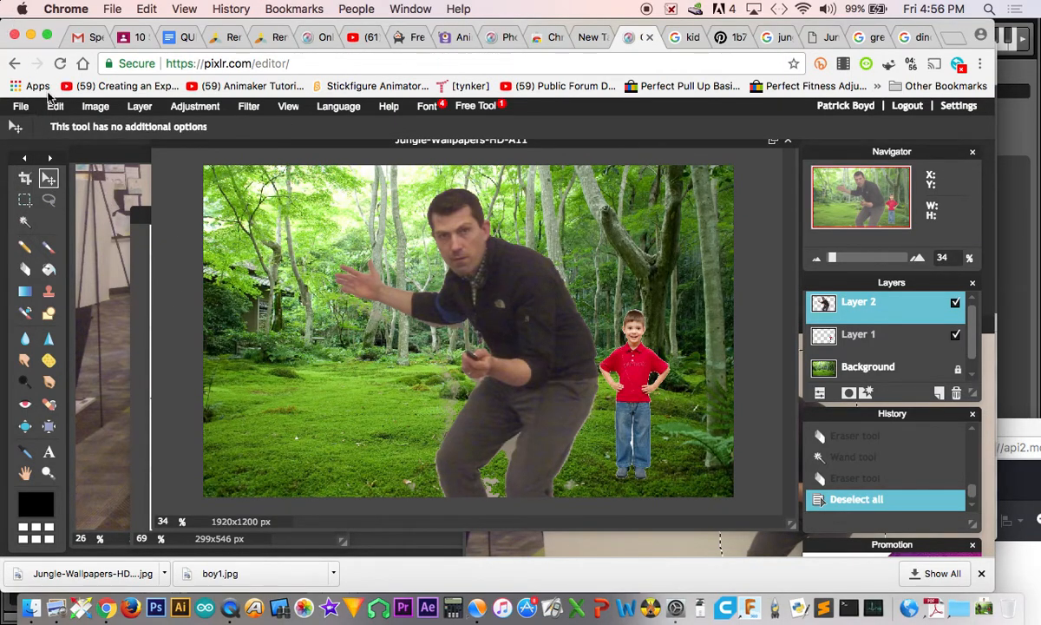
click(55, 105)
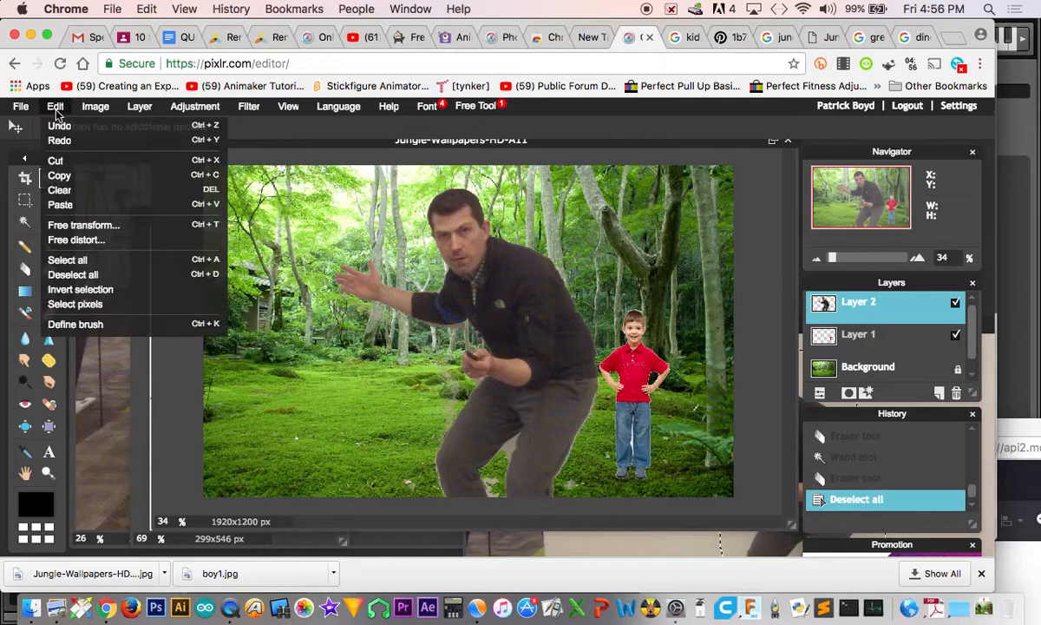
click(66, 227)
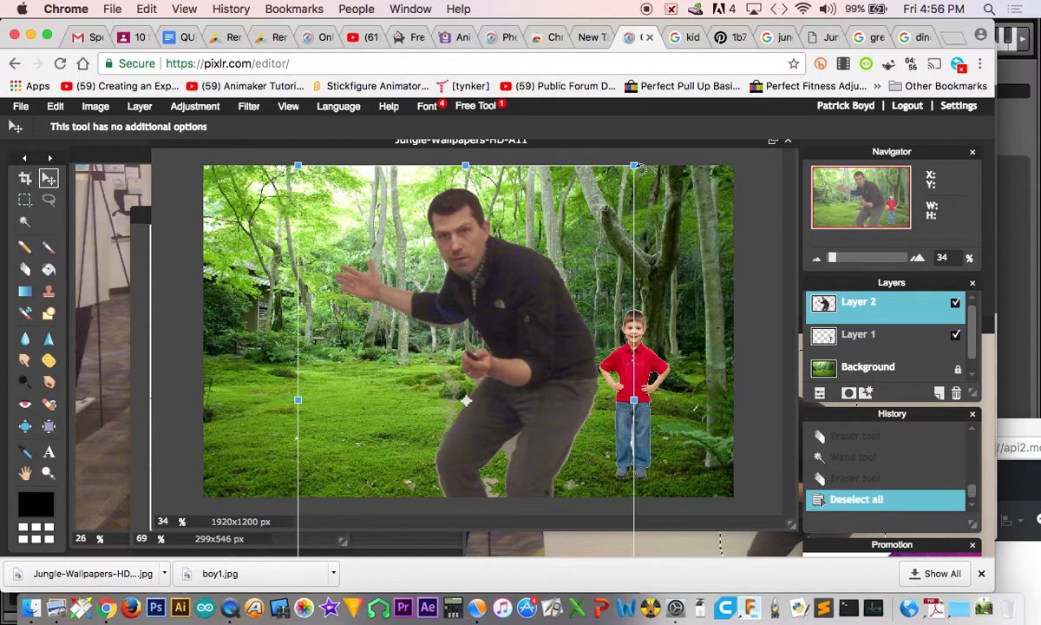
drag(634, 165, 596, 289)
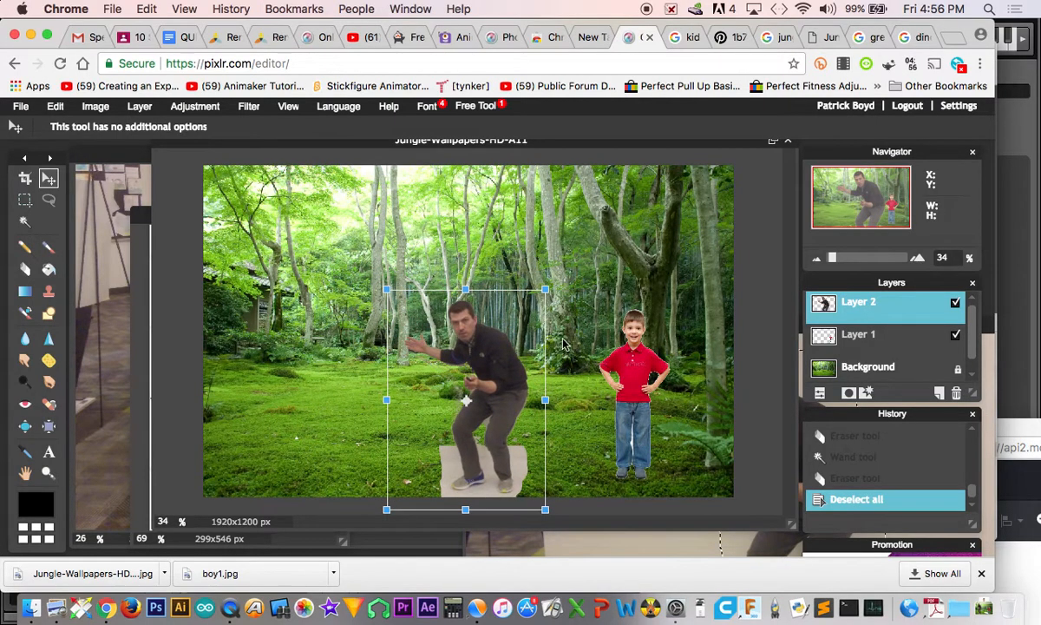
drag(512, 375, 367, 311)
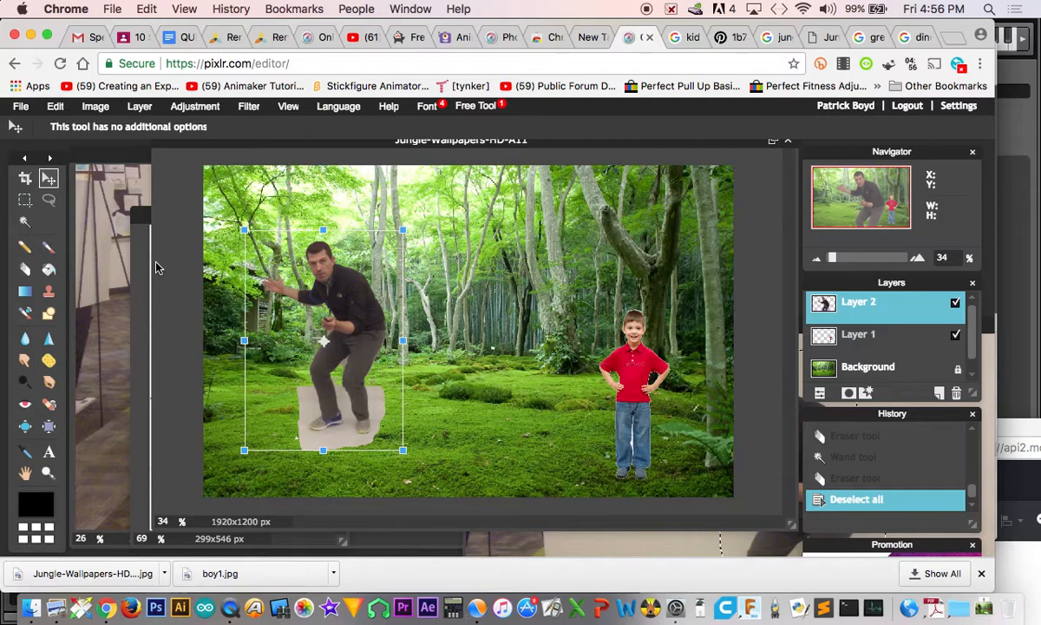
key(Return)
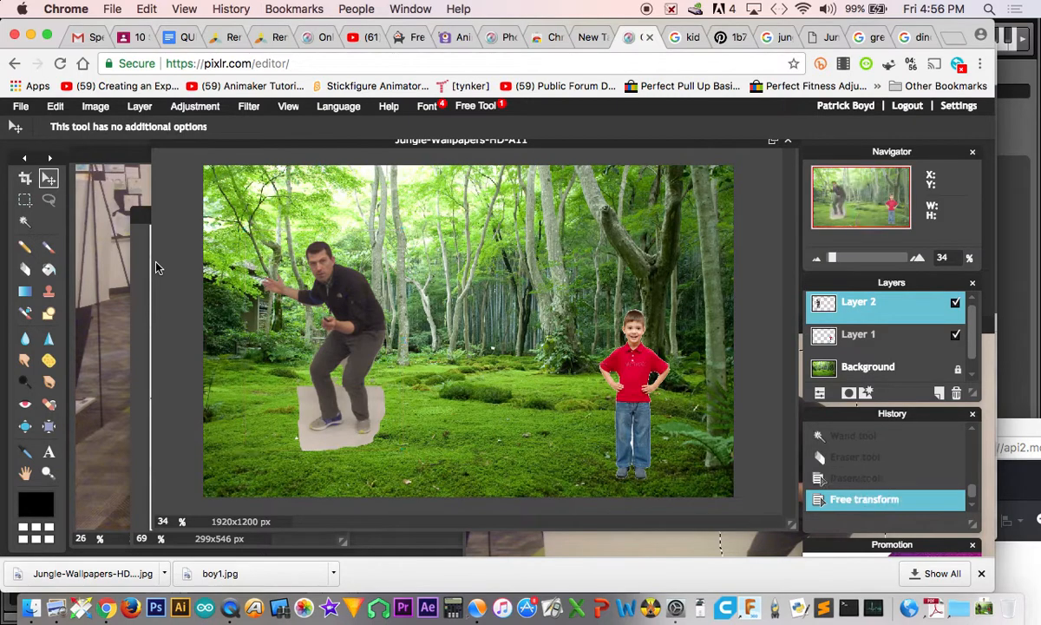
Step: Clear the beige floor around the man's feet and lower legs on Layer 2 with two Wand selections at tolerance 10
click(25, 222)
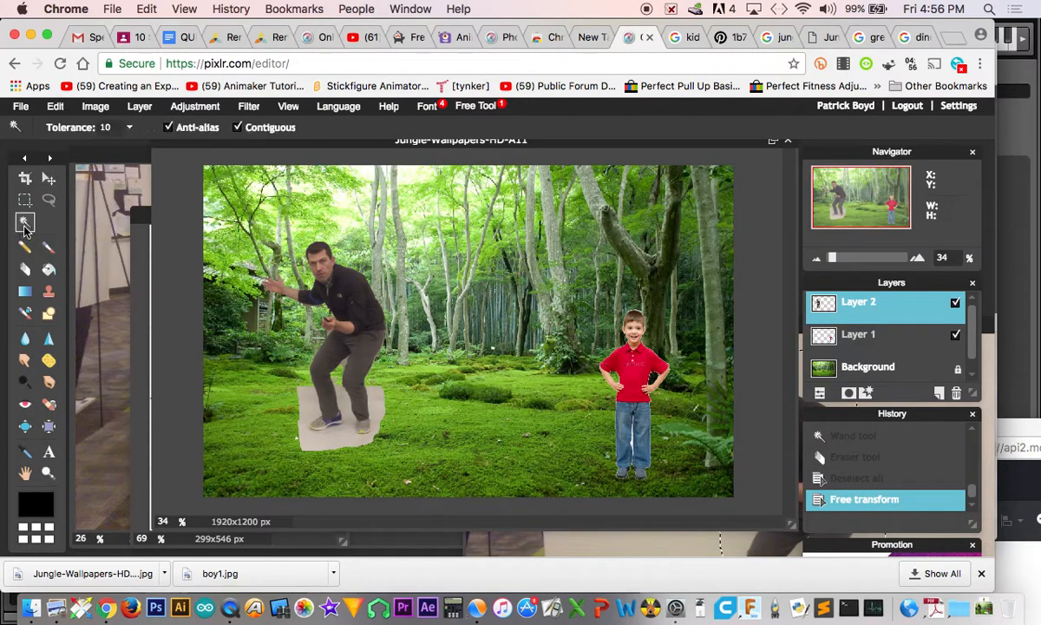
click(313, 444)
key(Delete)
click(313, 401)
key(Delete)
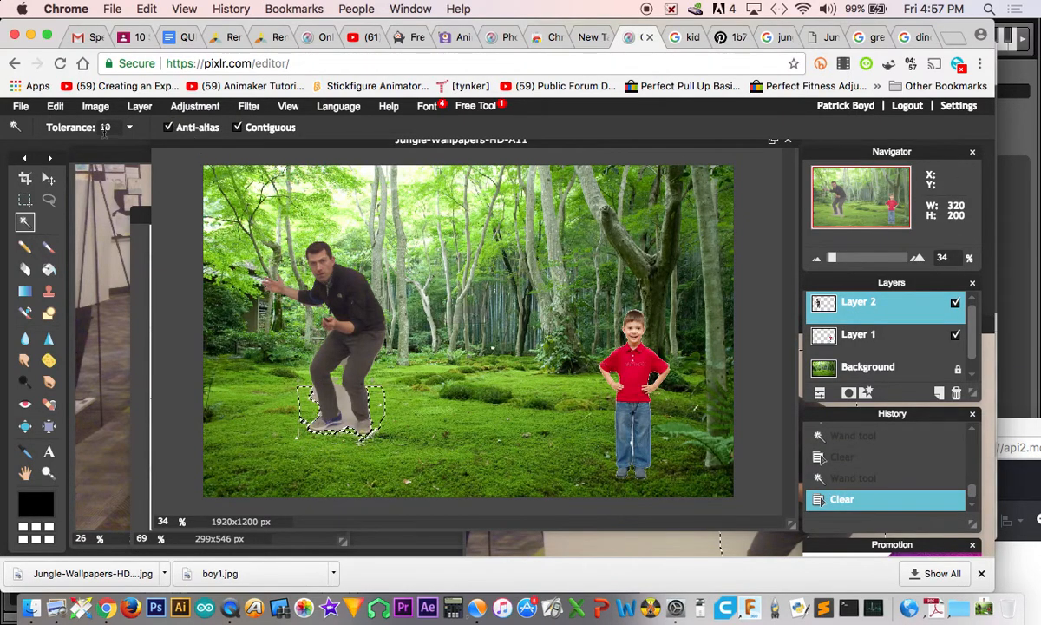
Step: Clear the beige patch between the man's legs on Layer 2 with two Wand selections
click(345, 403)
key(Delete)
click(337, 392)
key(Delete)
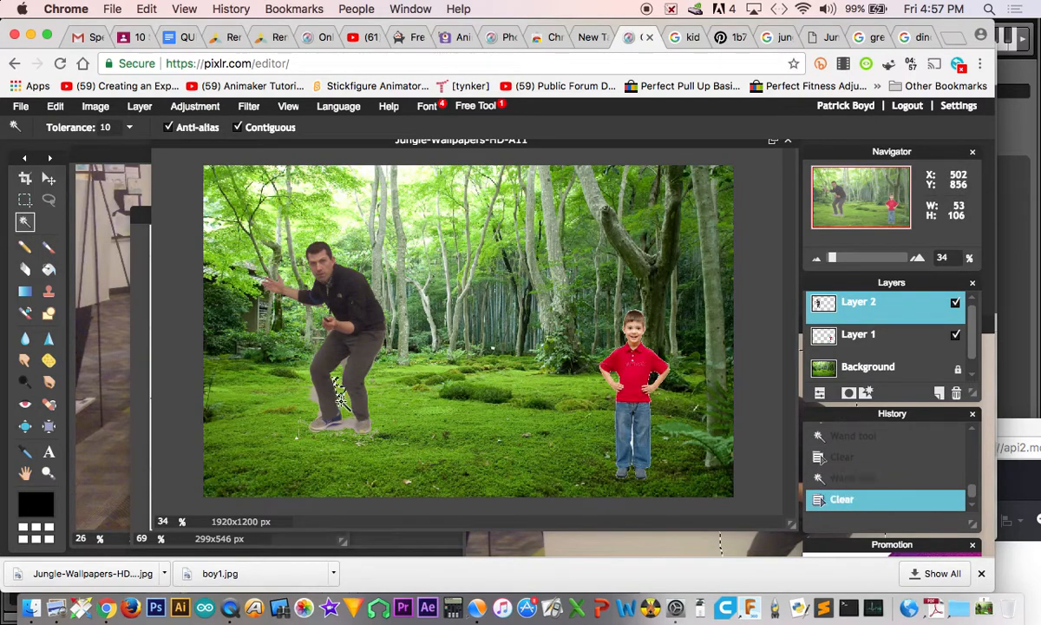
Step: Clear the floor remnants beneath and between the man's shoes on Layer 2 with further Wand selections at tolerance 10
click(351, 431)
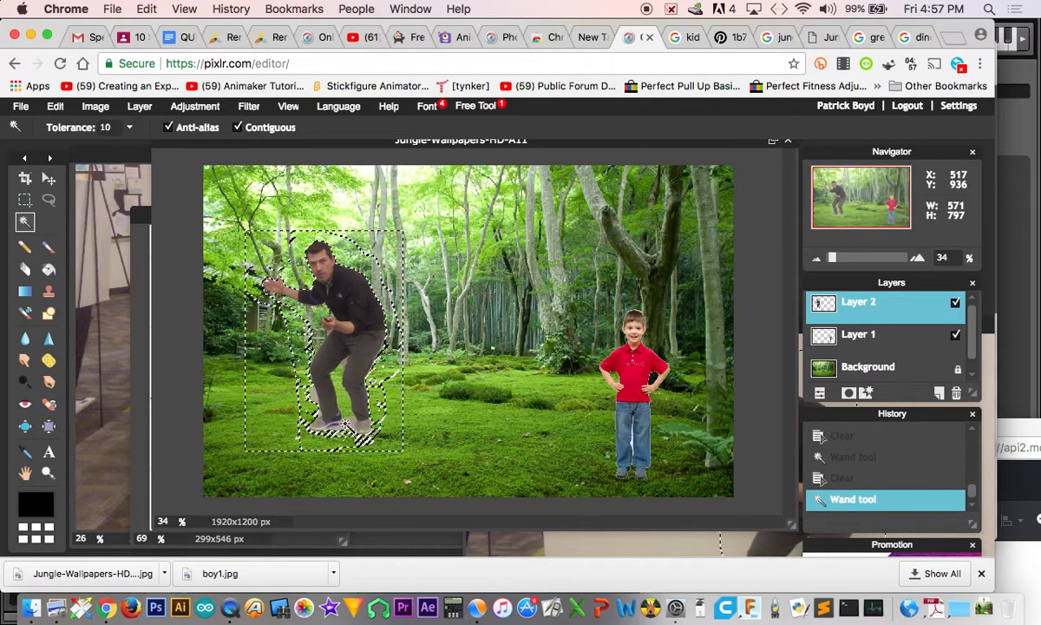
key(Delete)
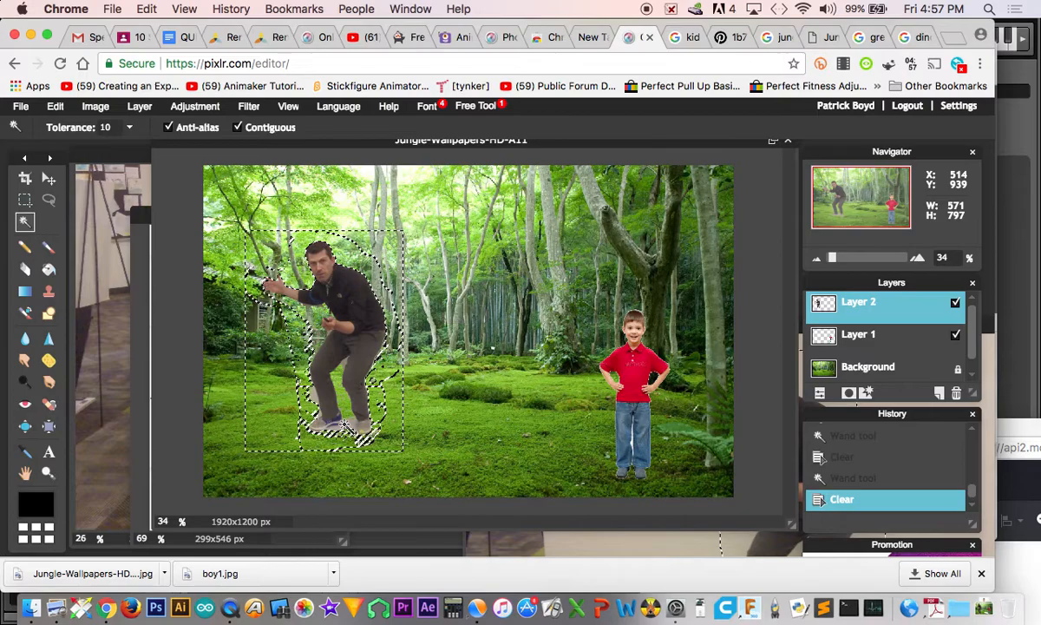
click(343, 427)
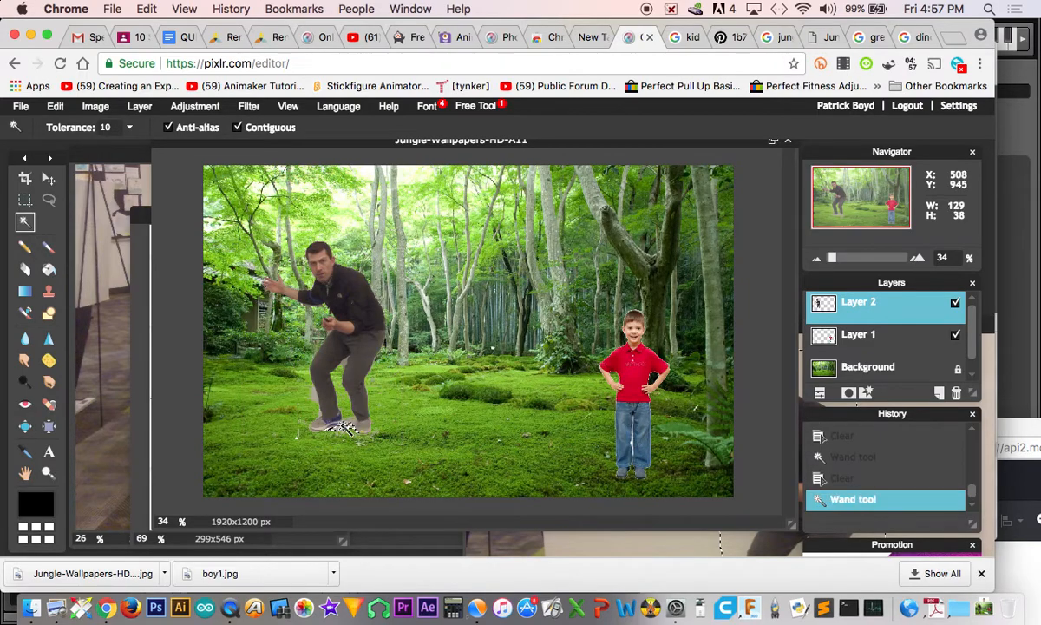
key(Delete)
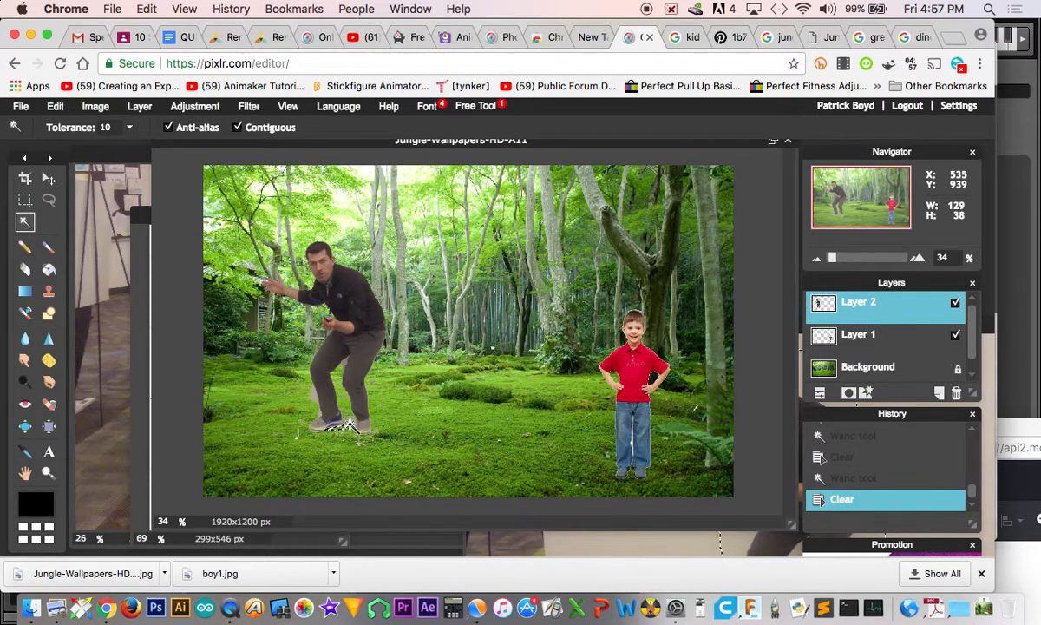
click(351, 425)
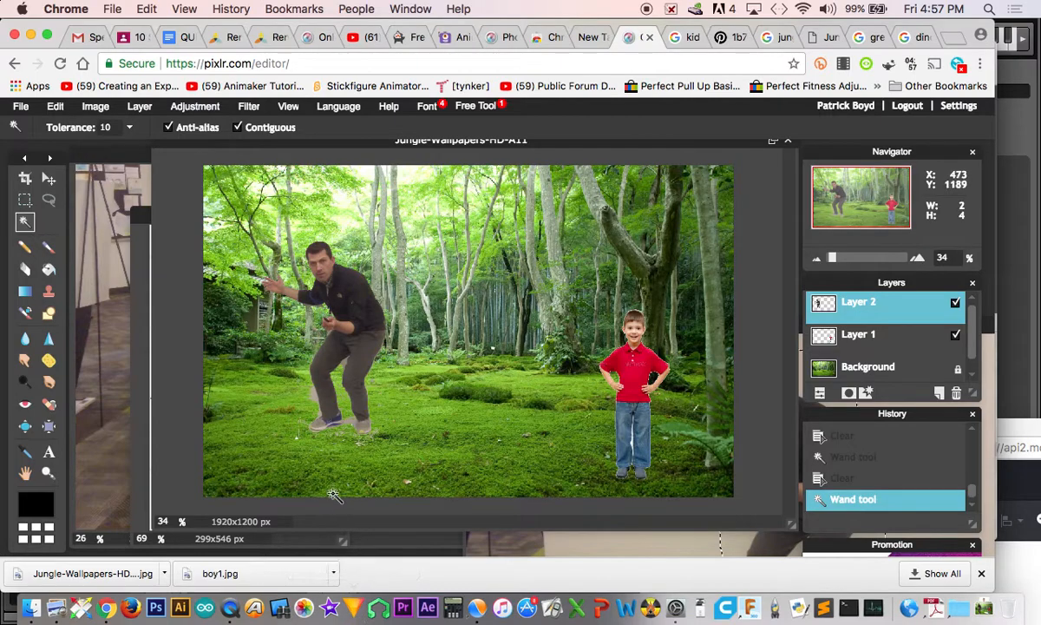
key(Delete)
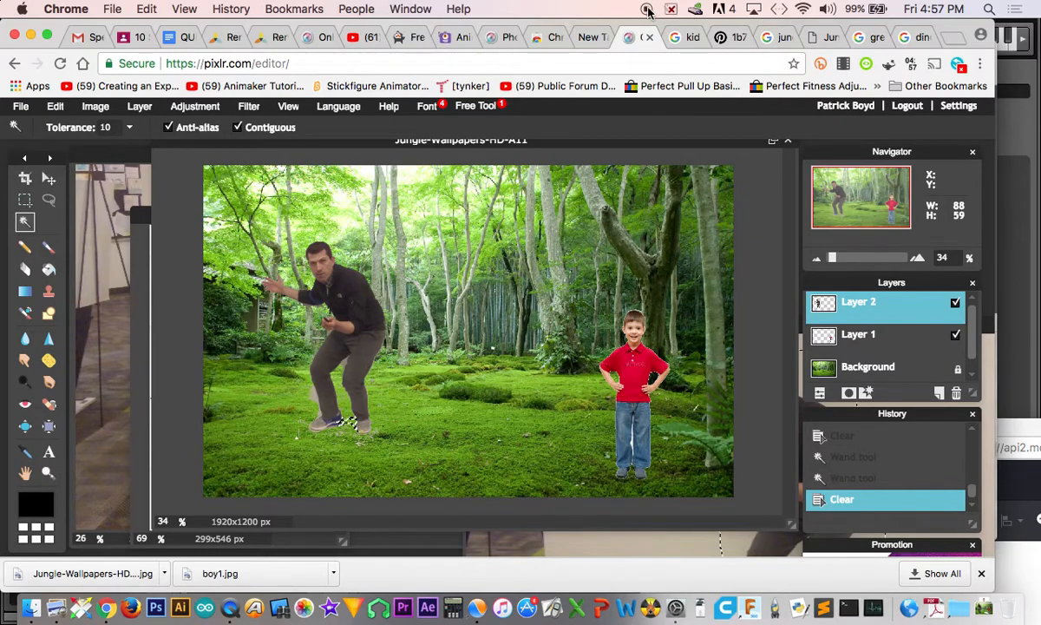
Step: Save the jungle composite to the computer's Desktop as a JPEG named page5 at quality 80
click(19, 105)
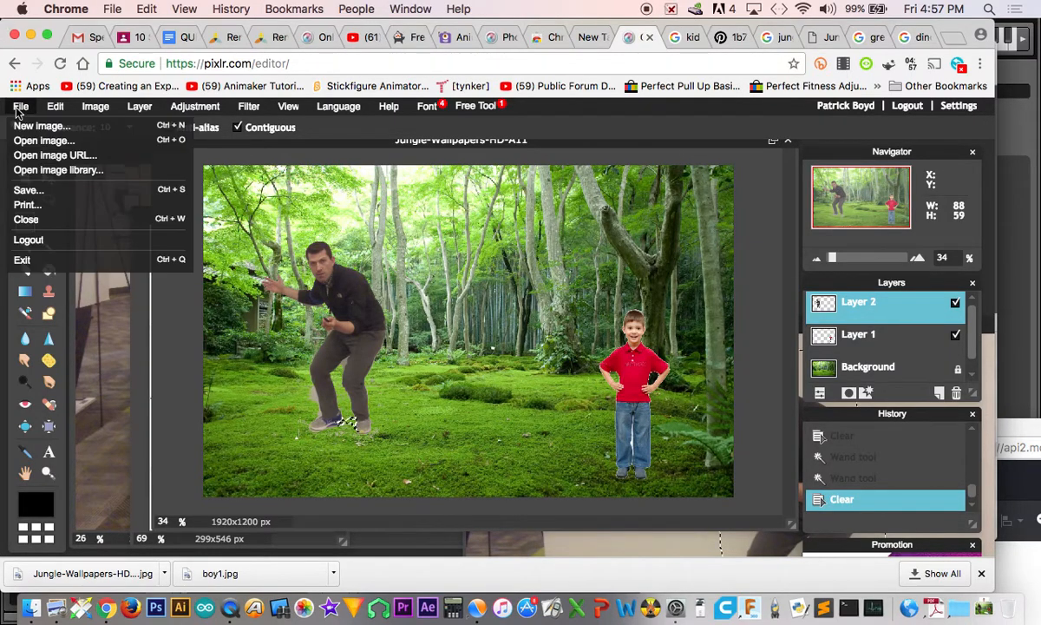
click(33, 187)
key(Return)
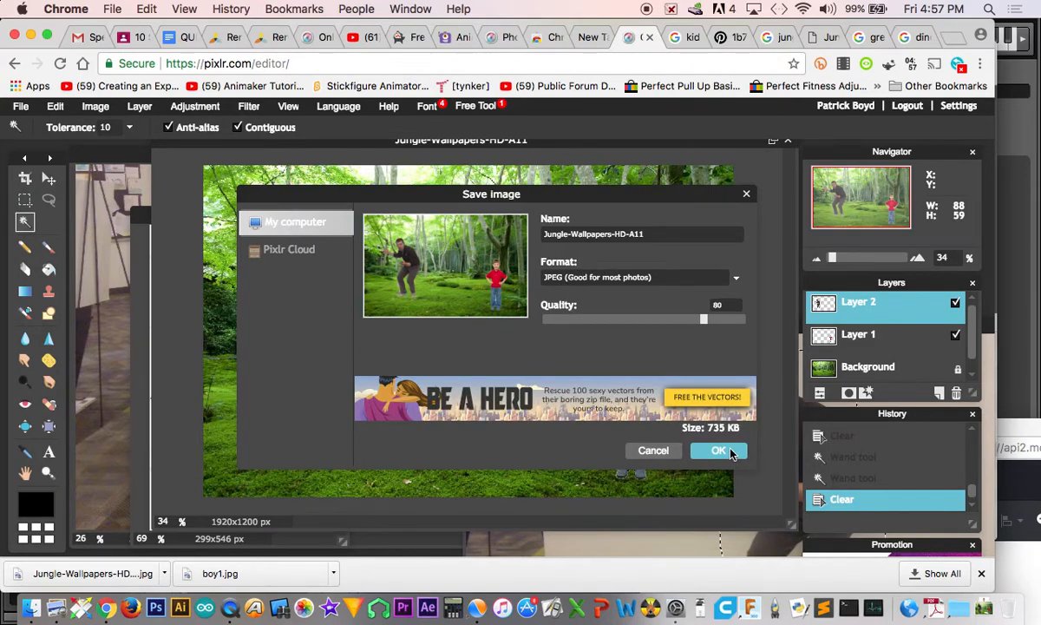
click(719, 450)
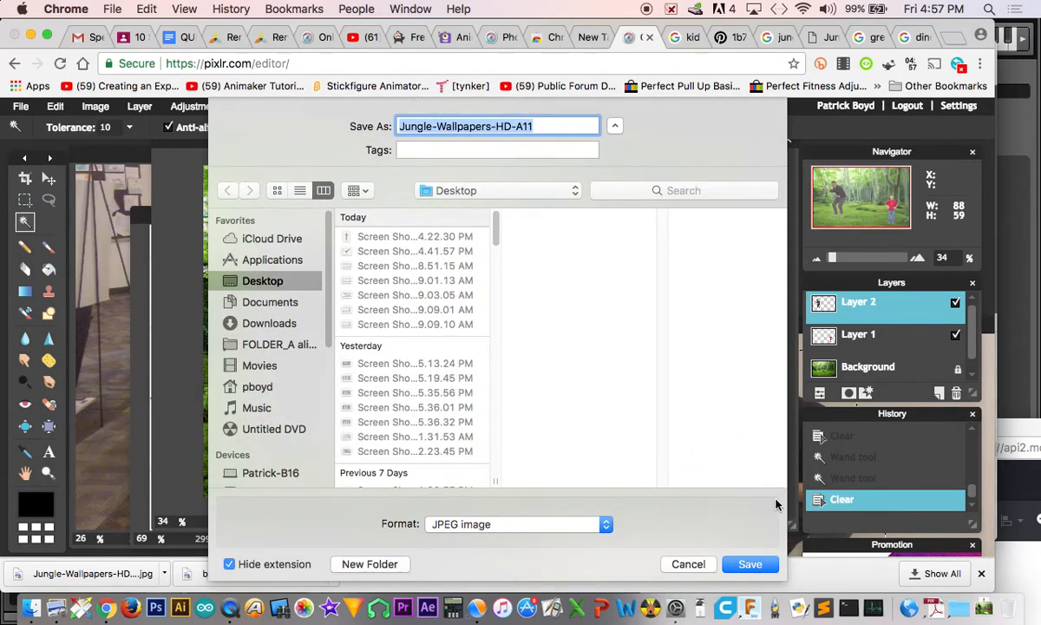
text(pa)
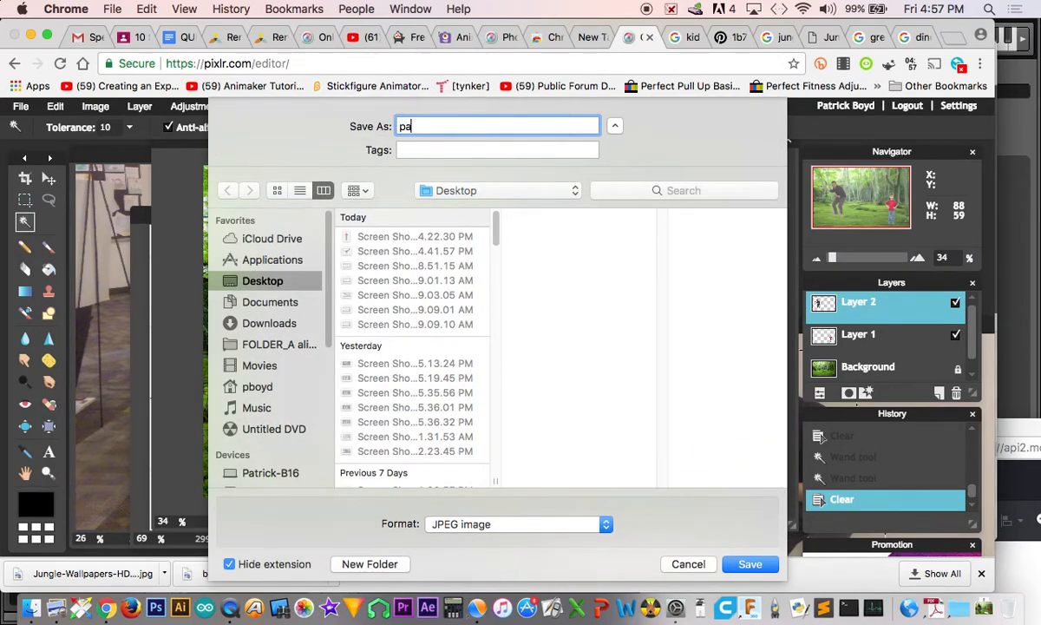
text(ge5)
key(Return)
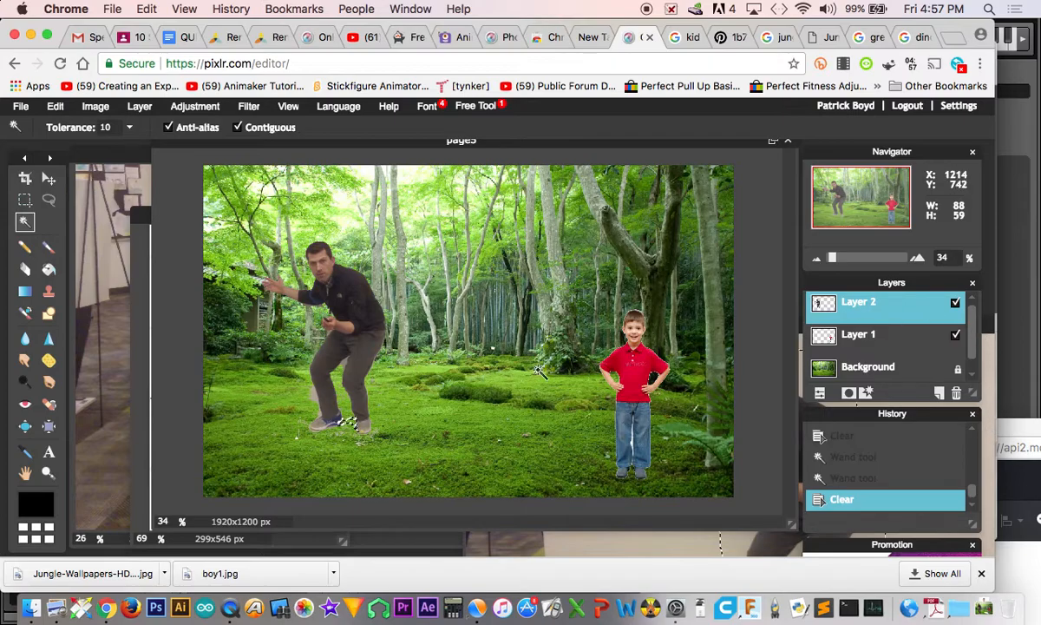
Step: Move the man on Layer 2 to the middle of the clearing and the boy on Layer 1 partly behind him
click(48, 178)
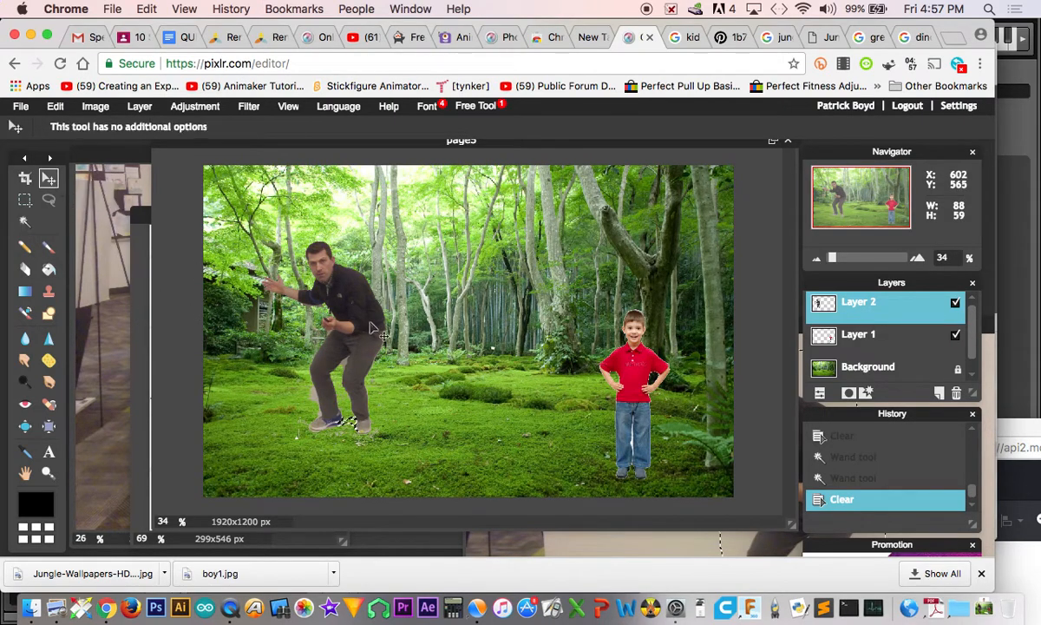
drag(378, 321, 632, 300)
drag(643, 363, 515, 379)
click(875, 339)
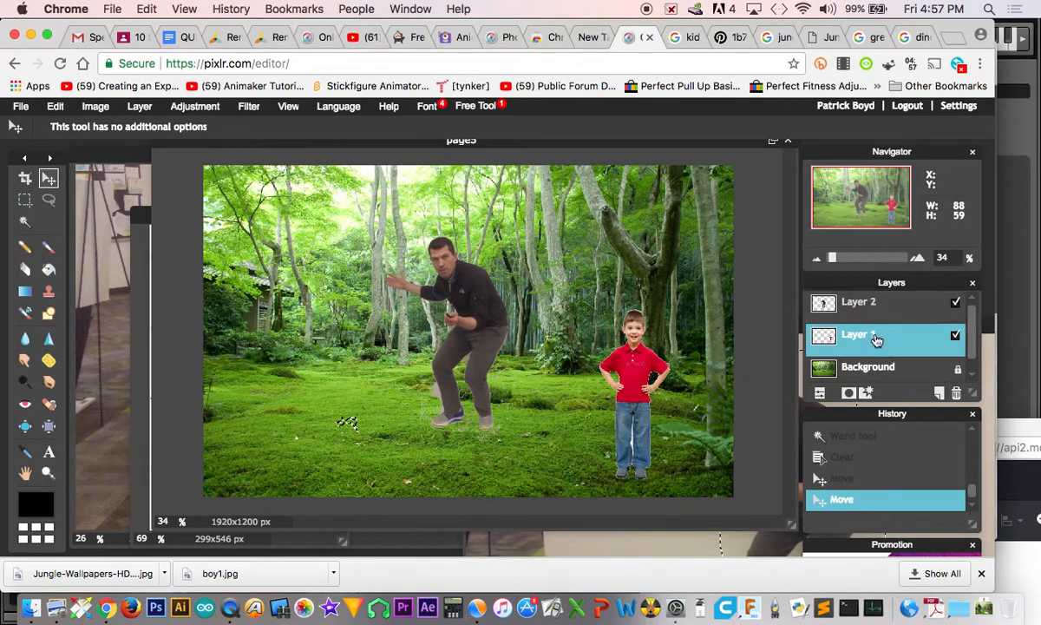
drag(621, 369, 261, 375)
drag(450, 337, 668, 257)
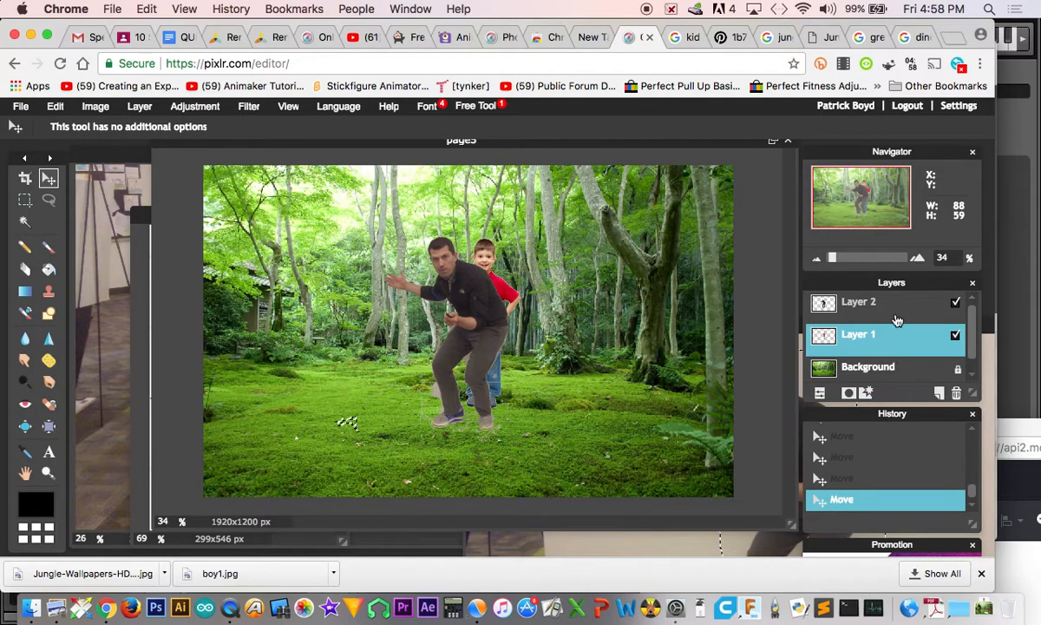
Step: Hide the boy's Layer 1 and save the image to Pixlr Cloud as page5 in JPEG format at quality 80
click(956, 336)
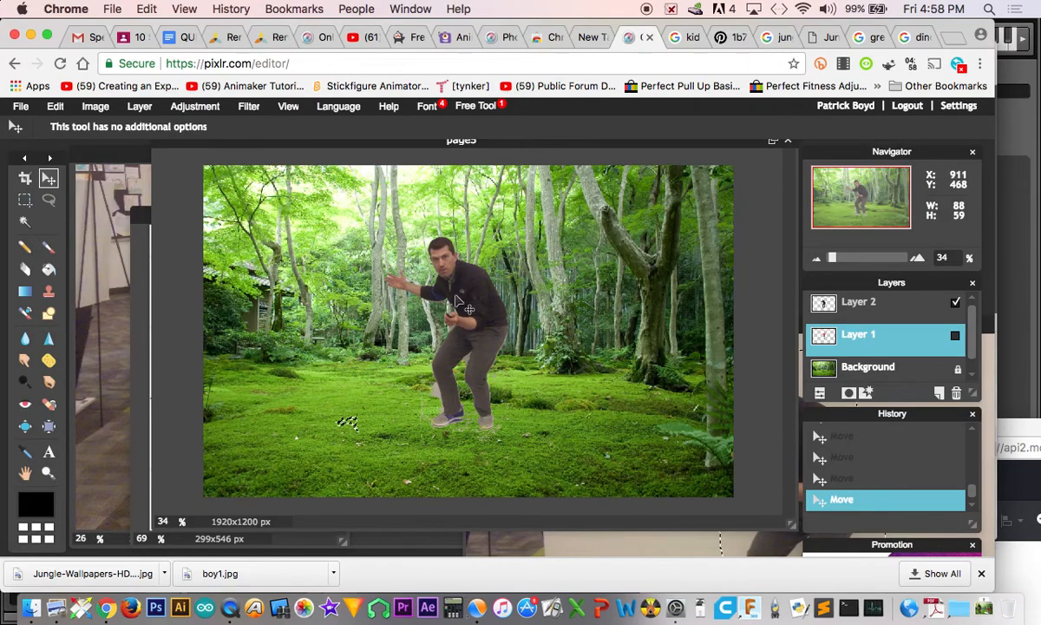
click(20, 106)
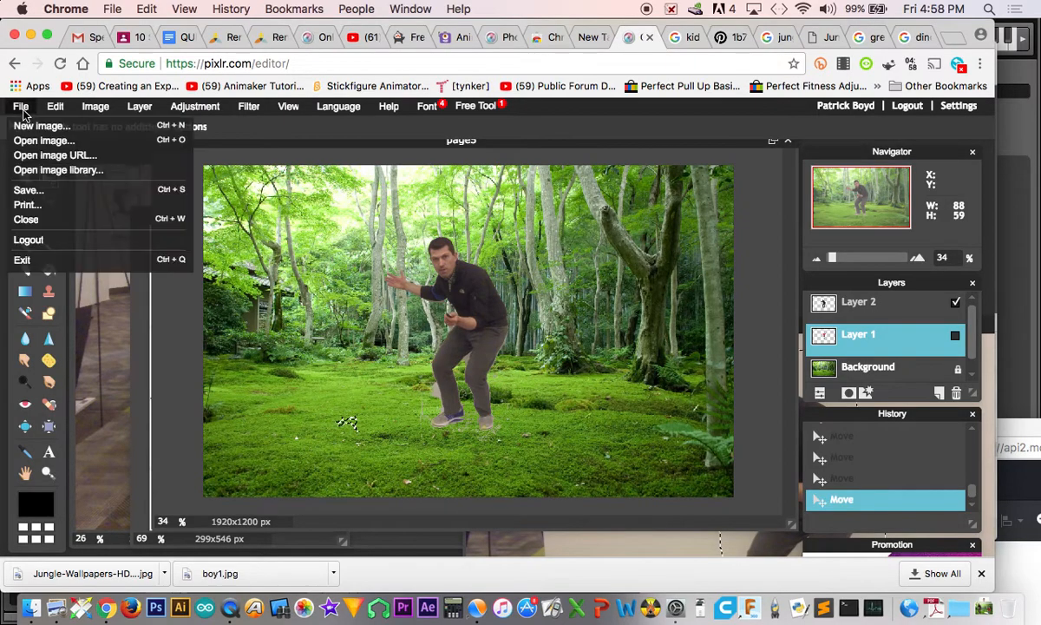
click(28, 190)
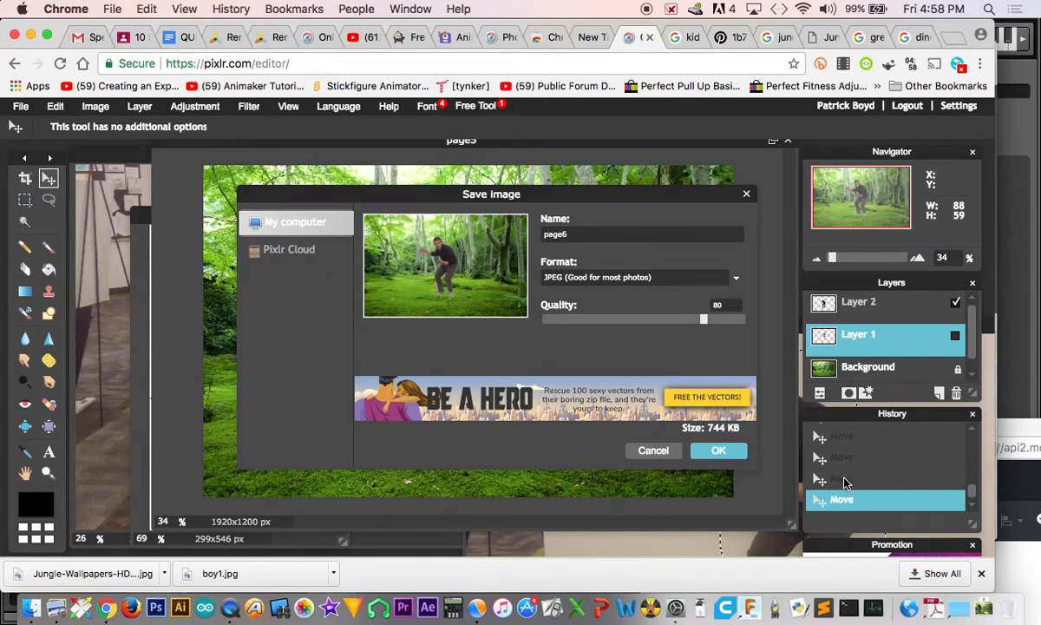
click(289, 251)
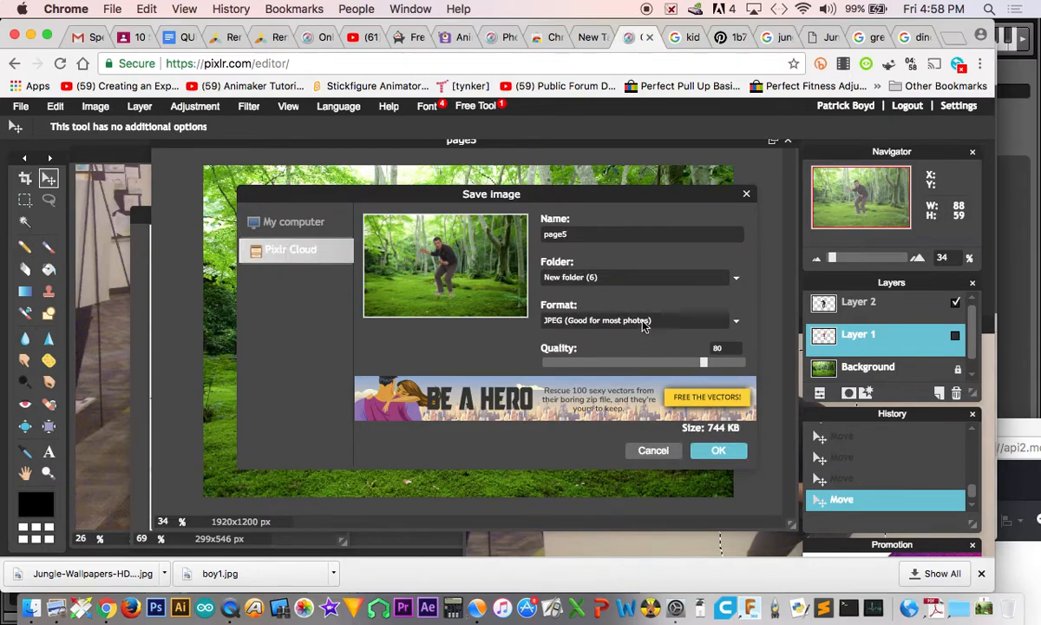
click(722, 448)
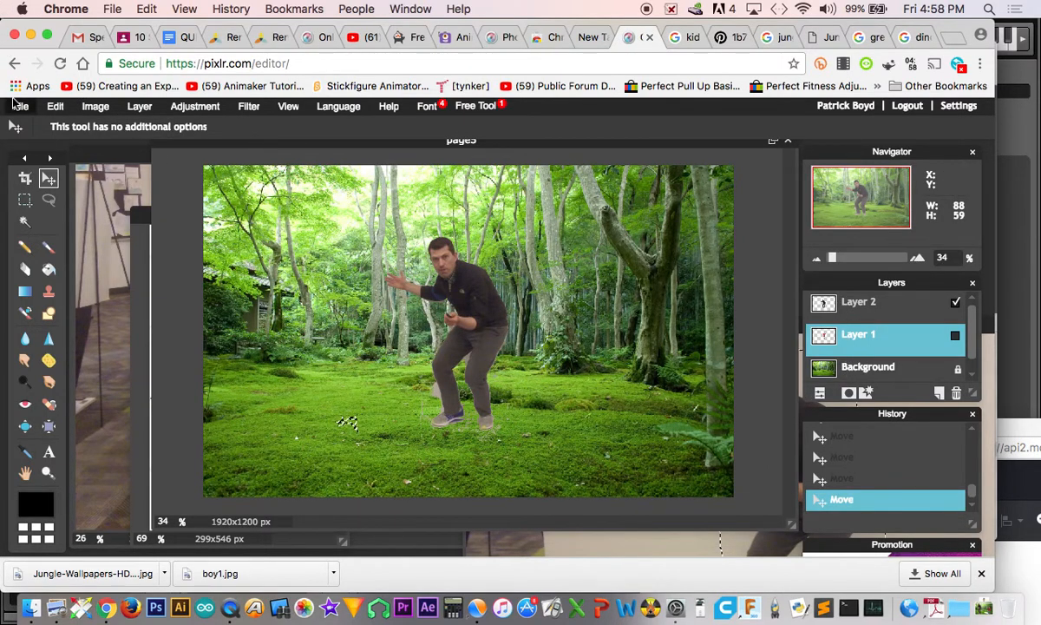
Step: Save the image to Pixlr Cloud as page5 in the layered PXD format, in the folder New folder
click(19, 106)
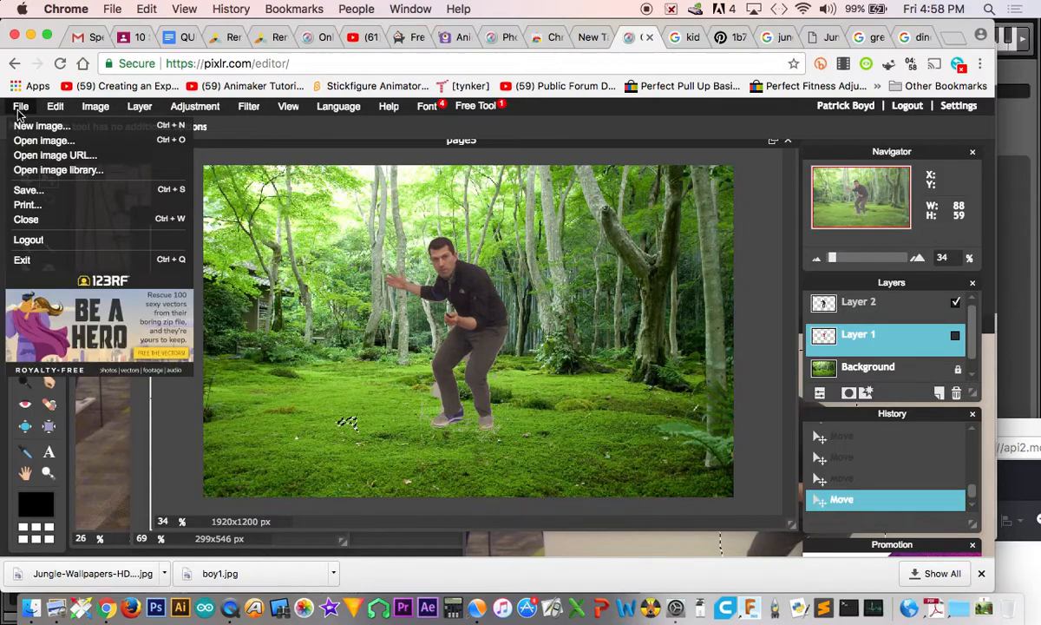
click(38, 191)
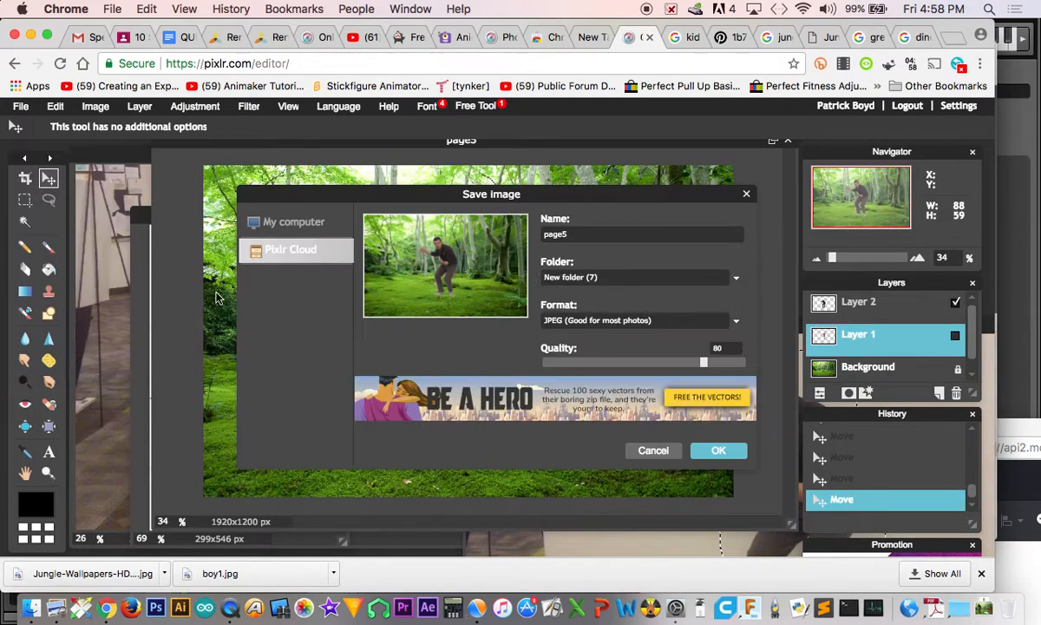
click(562, 322)
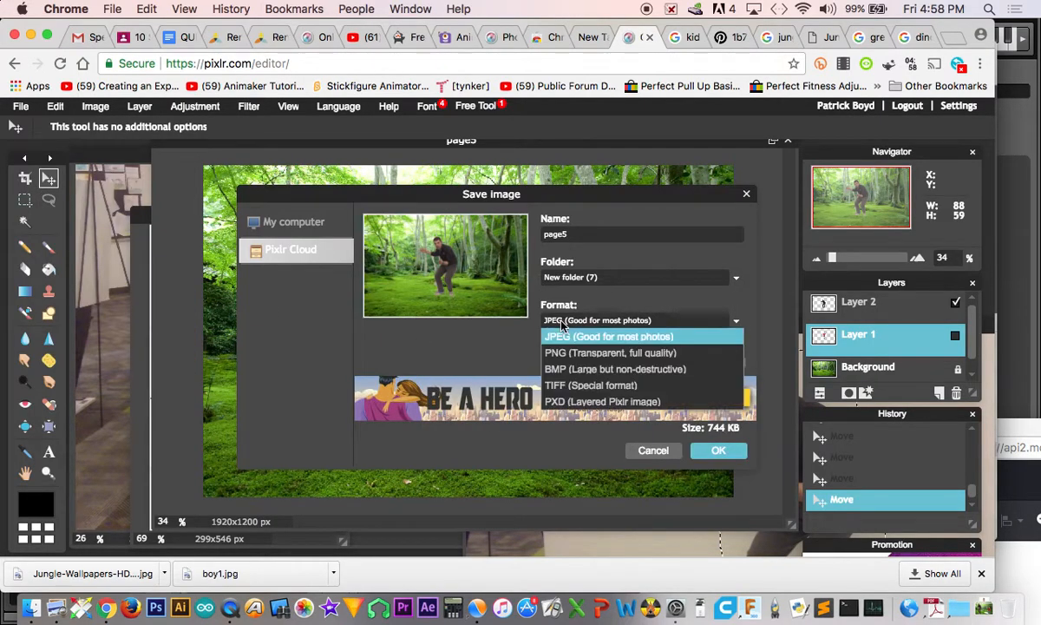
click(586, 403)
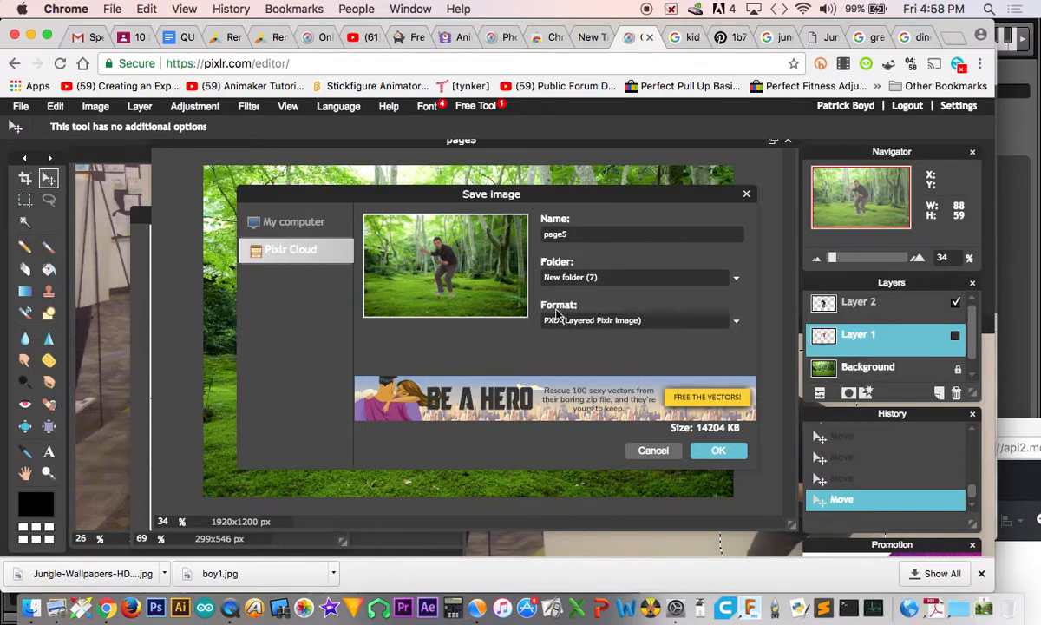
click(718, 452)
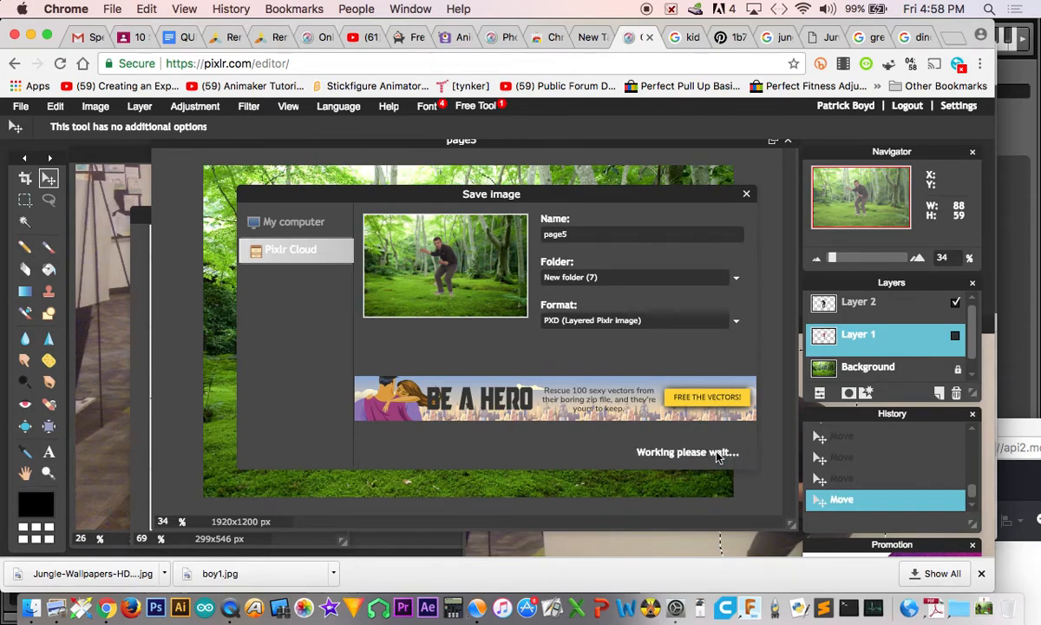